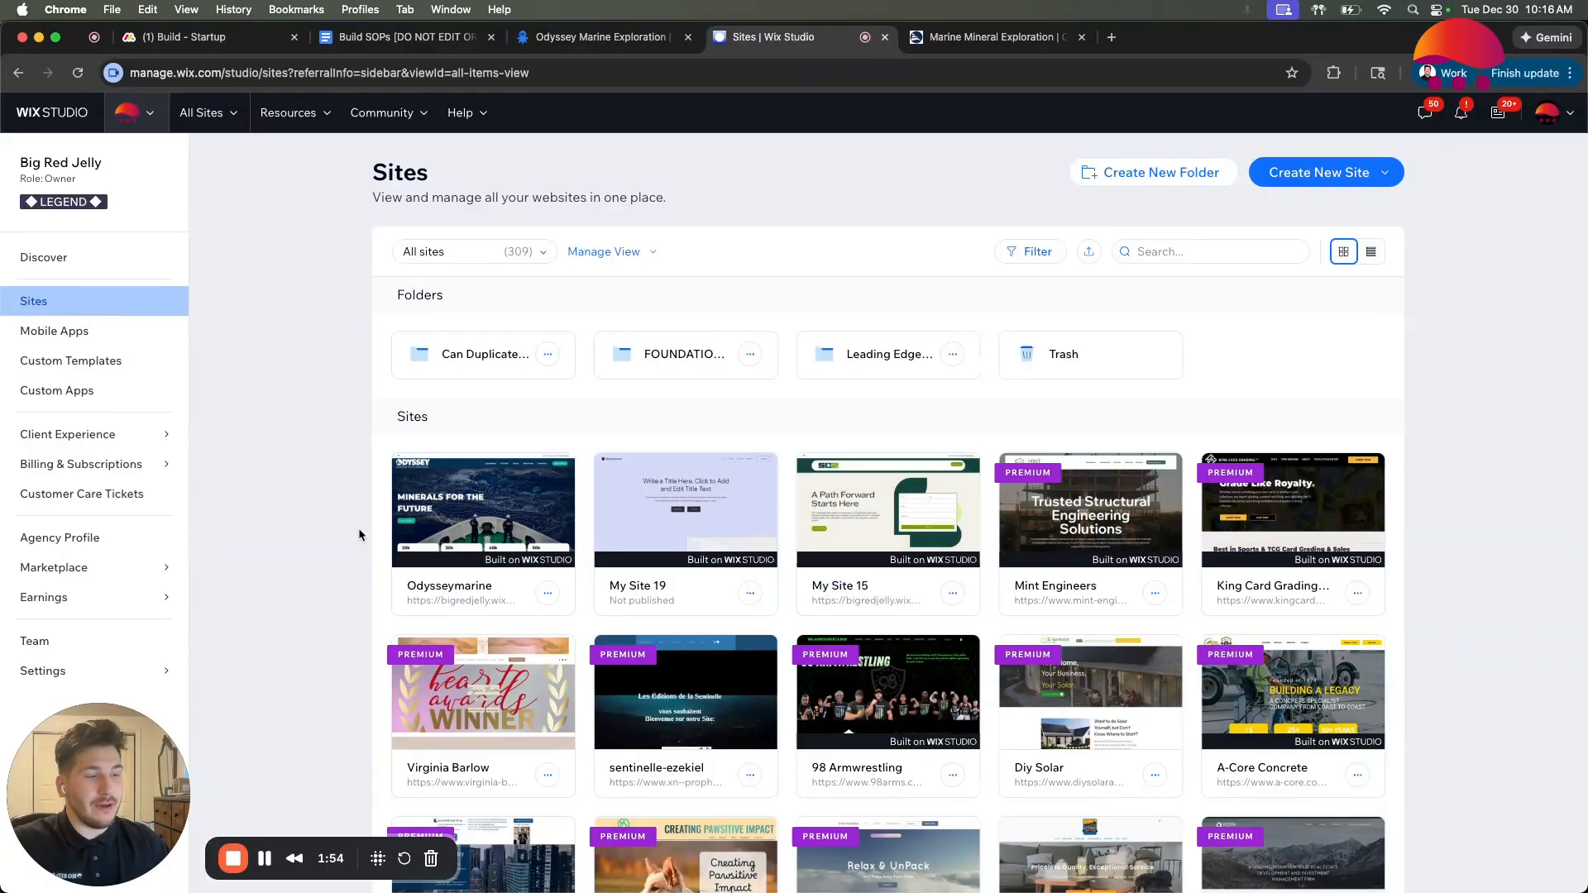
Look through the thumbnails of the agency's existing sites, down the list and back to the folders.
scroll(848, 490, down, 3)
scroll(848, 490, down, 7)
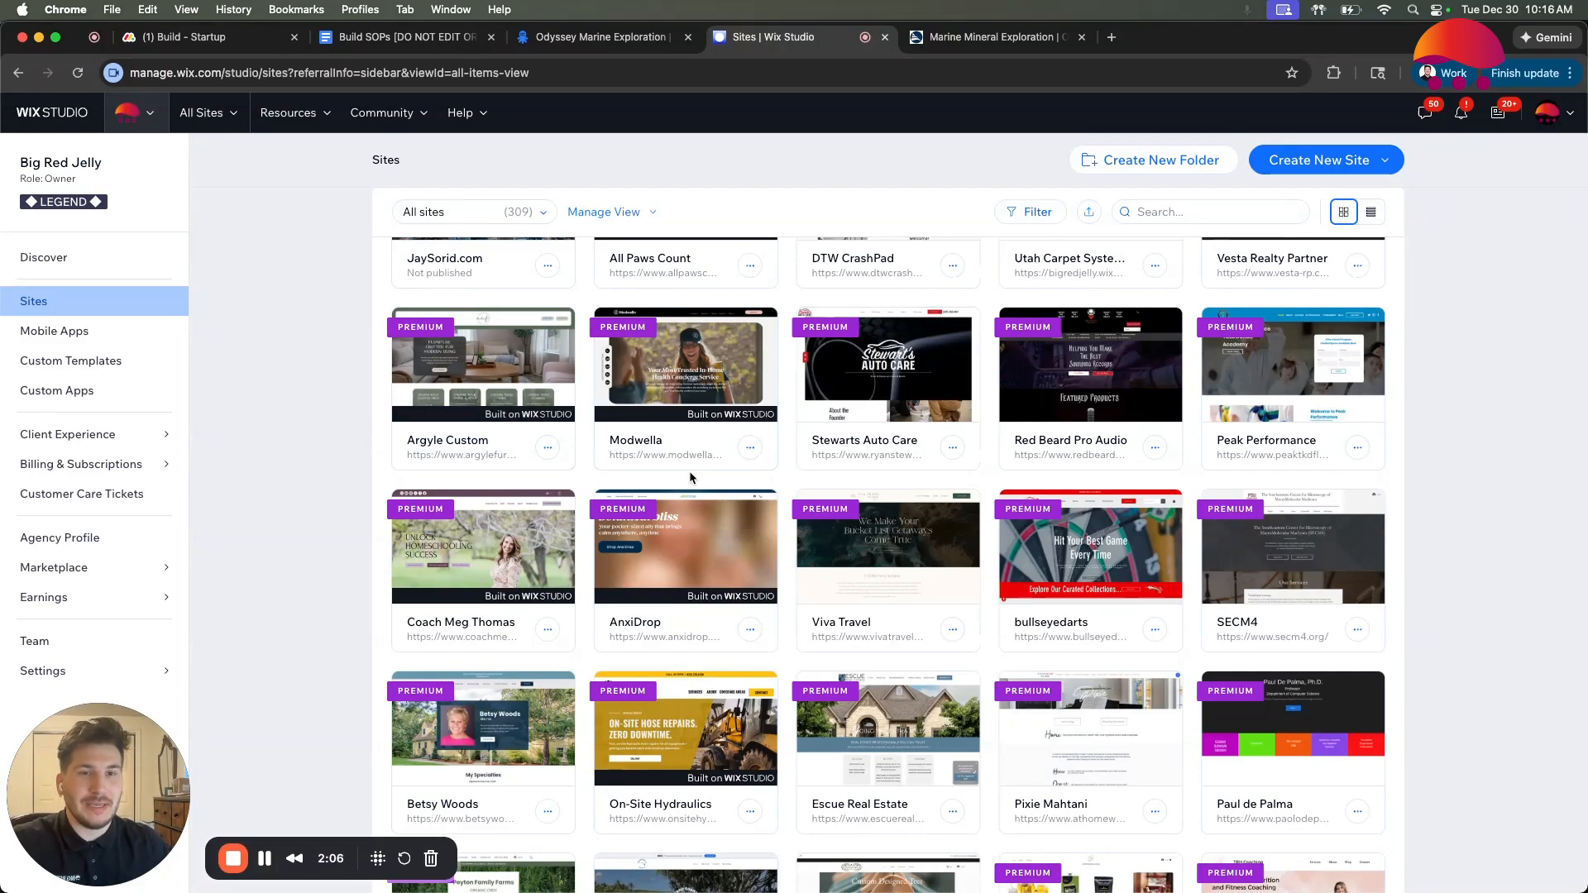
scroll(691, 475, up, 3)
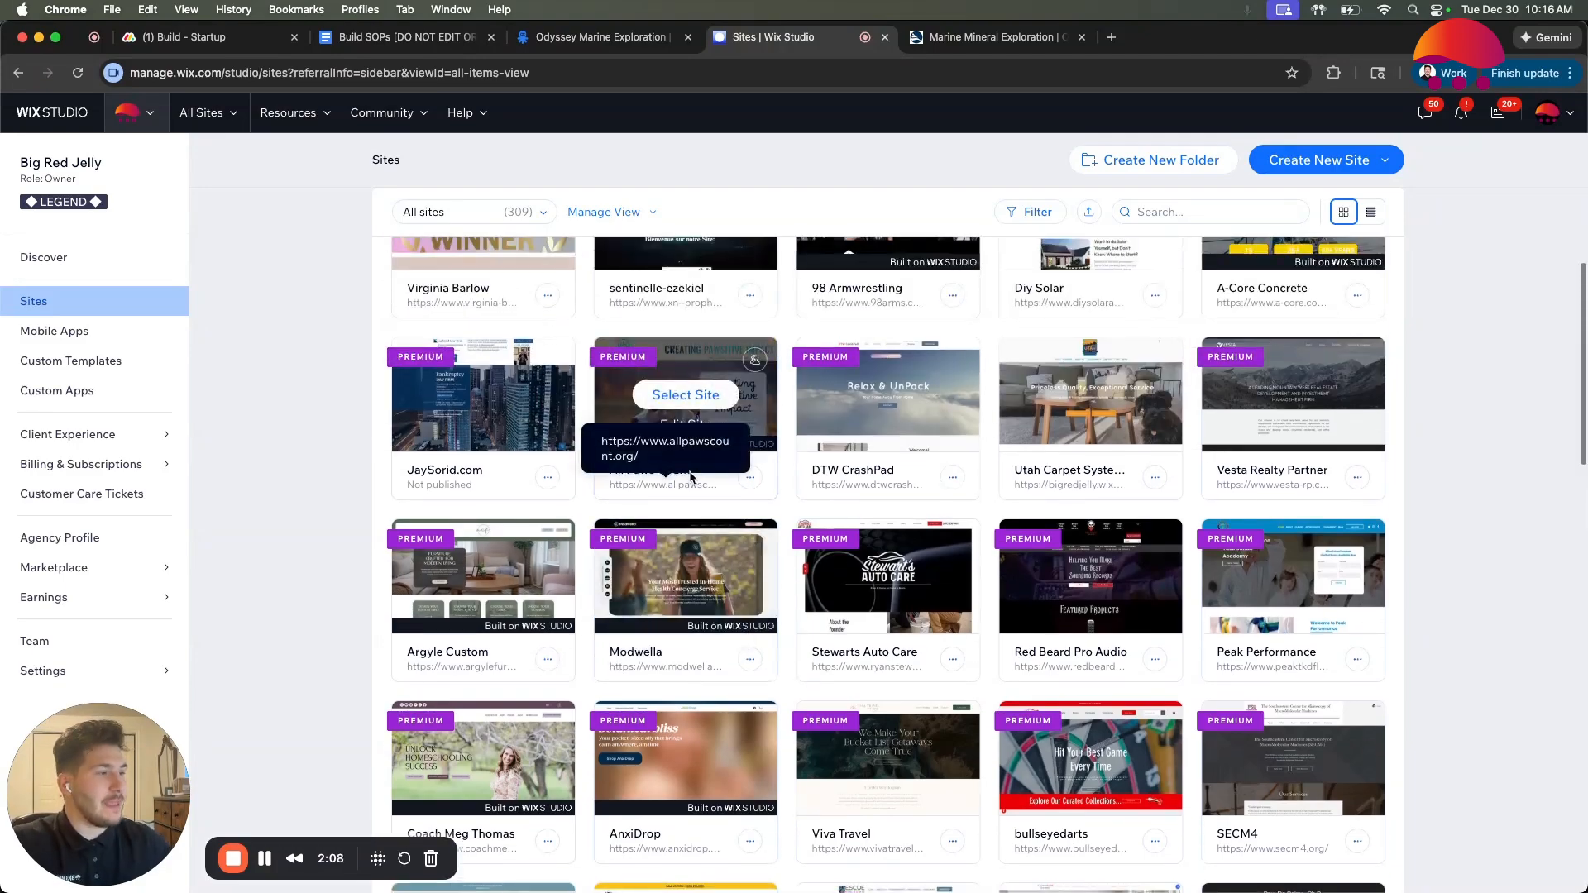
scroll(794, 604, up, 2)
scroll(794, 604, up, 3)
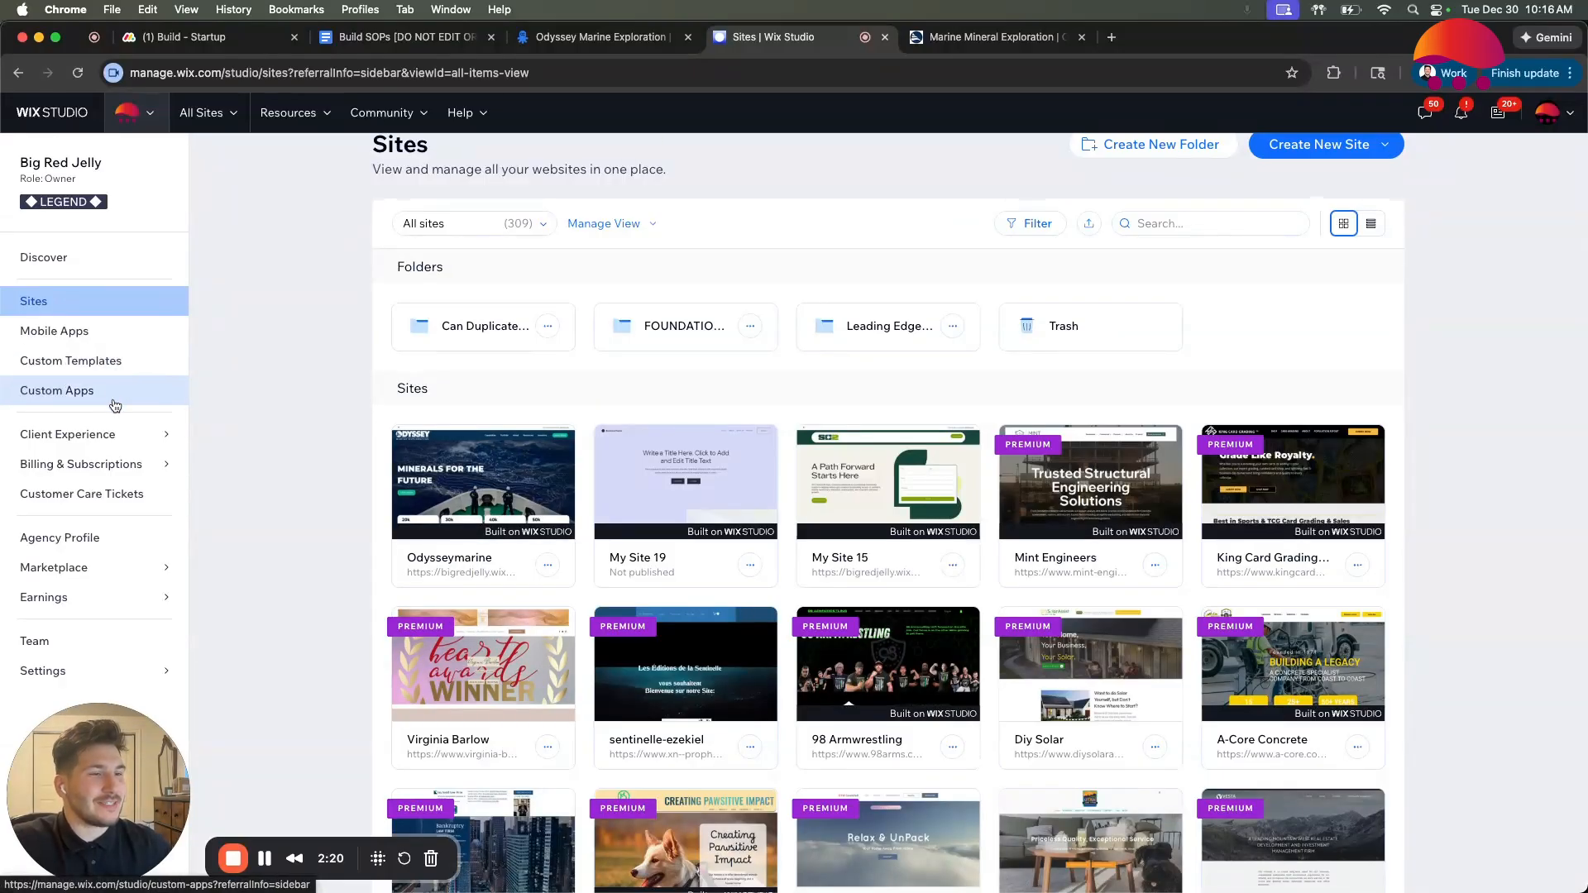
Open the custom templates page, browse templates from Wix Studio, and view the gallery's Type filter options.
click(86, 361)
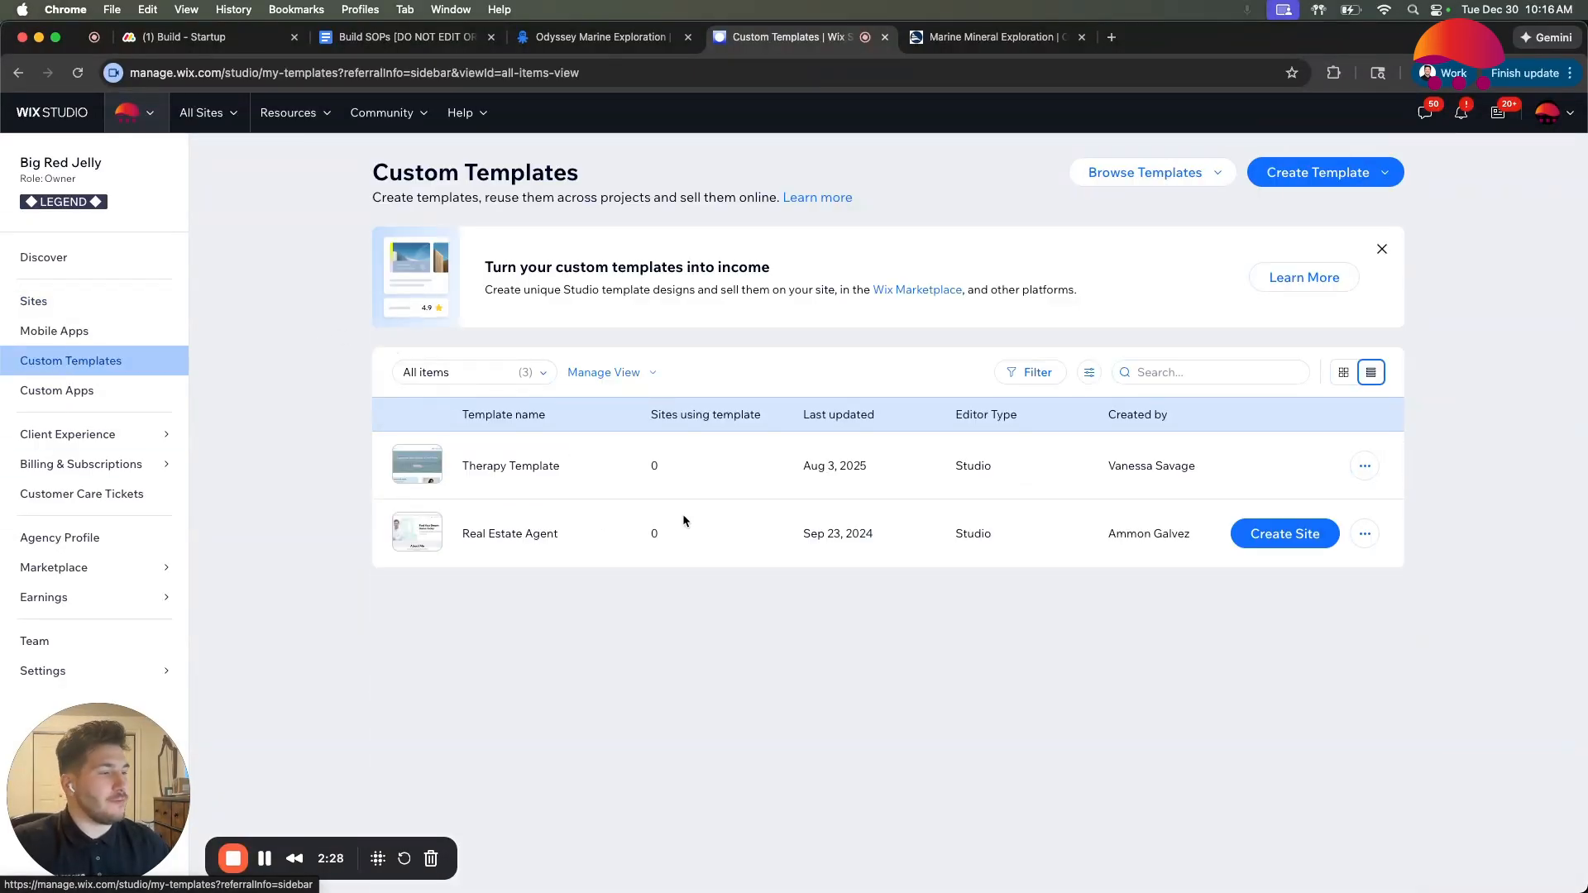
click(1143, 173)
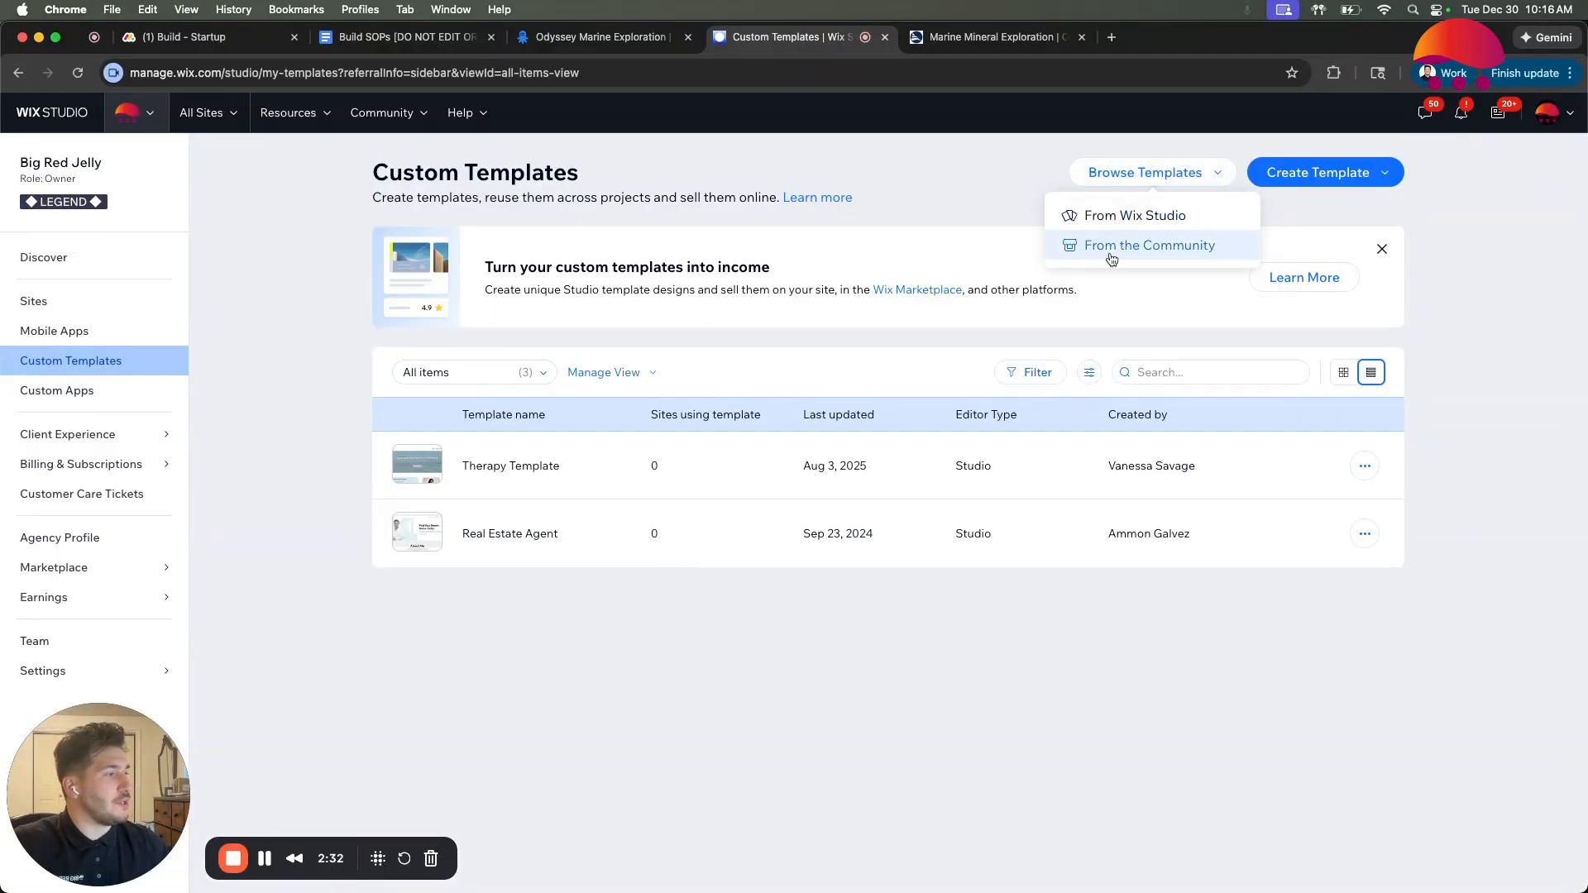
click(1139, 217)
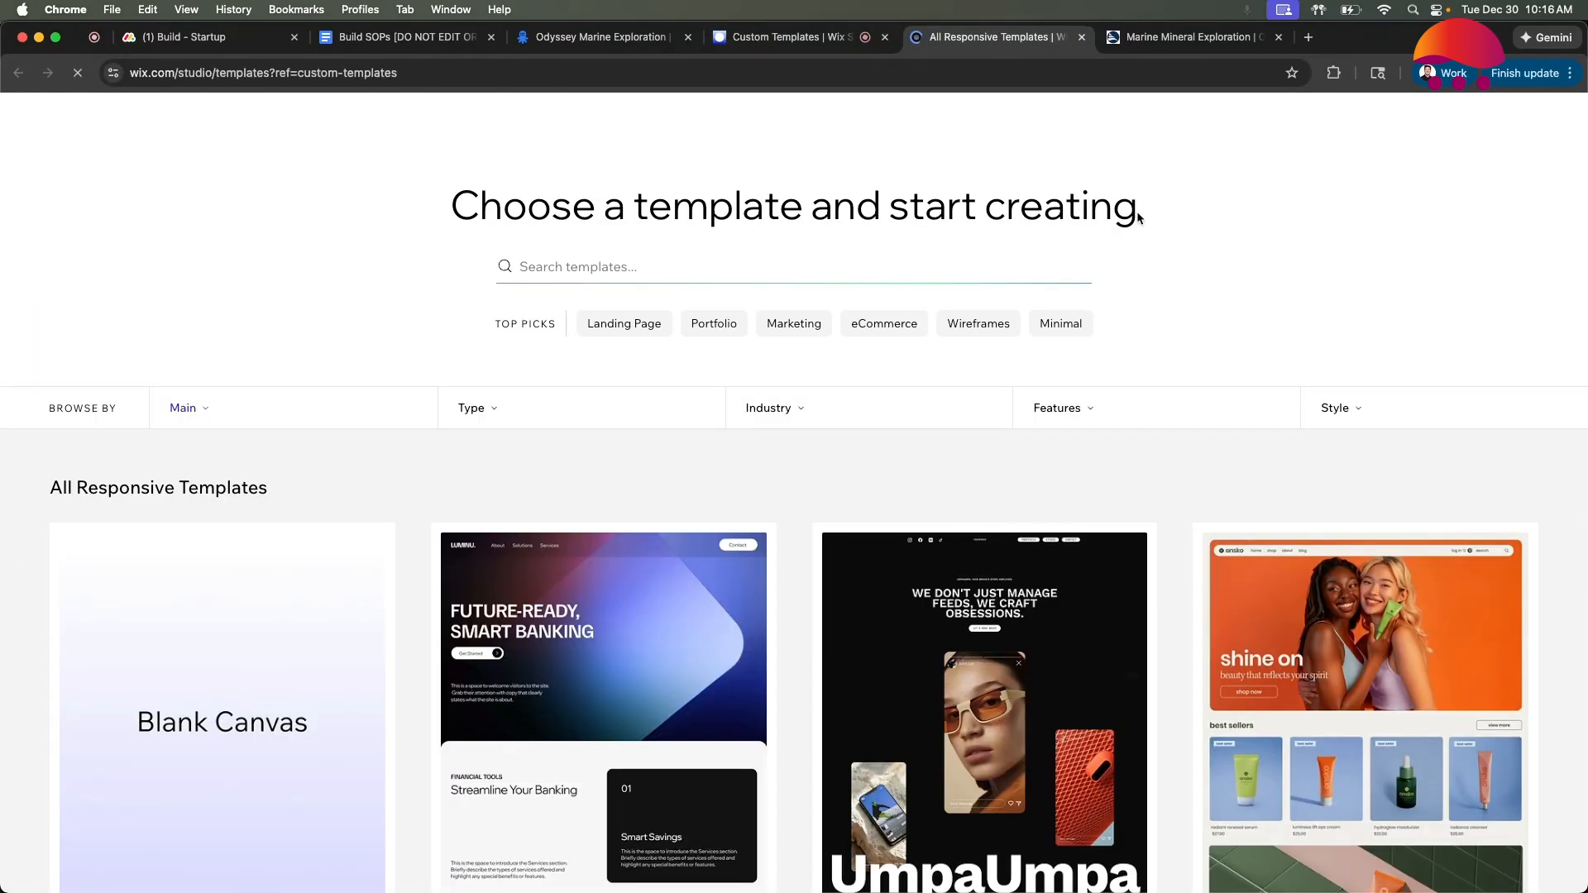
mouse_move(528, 411)
mouse_move(764, 613)
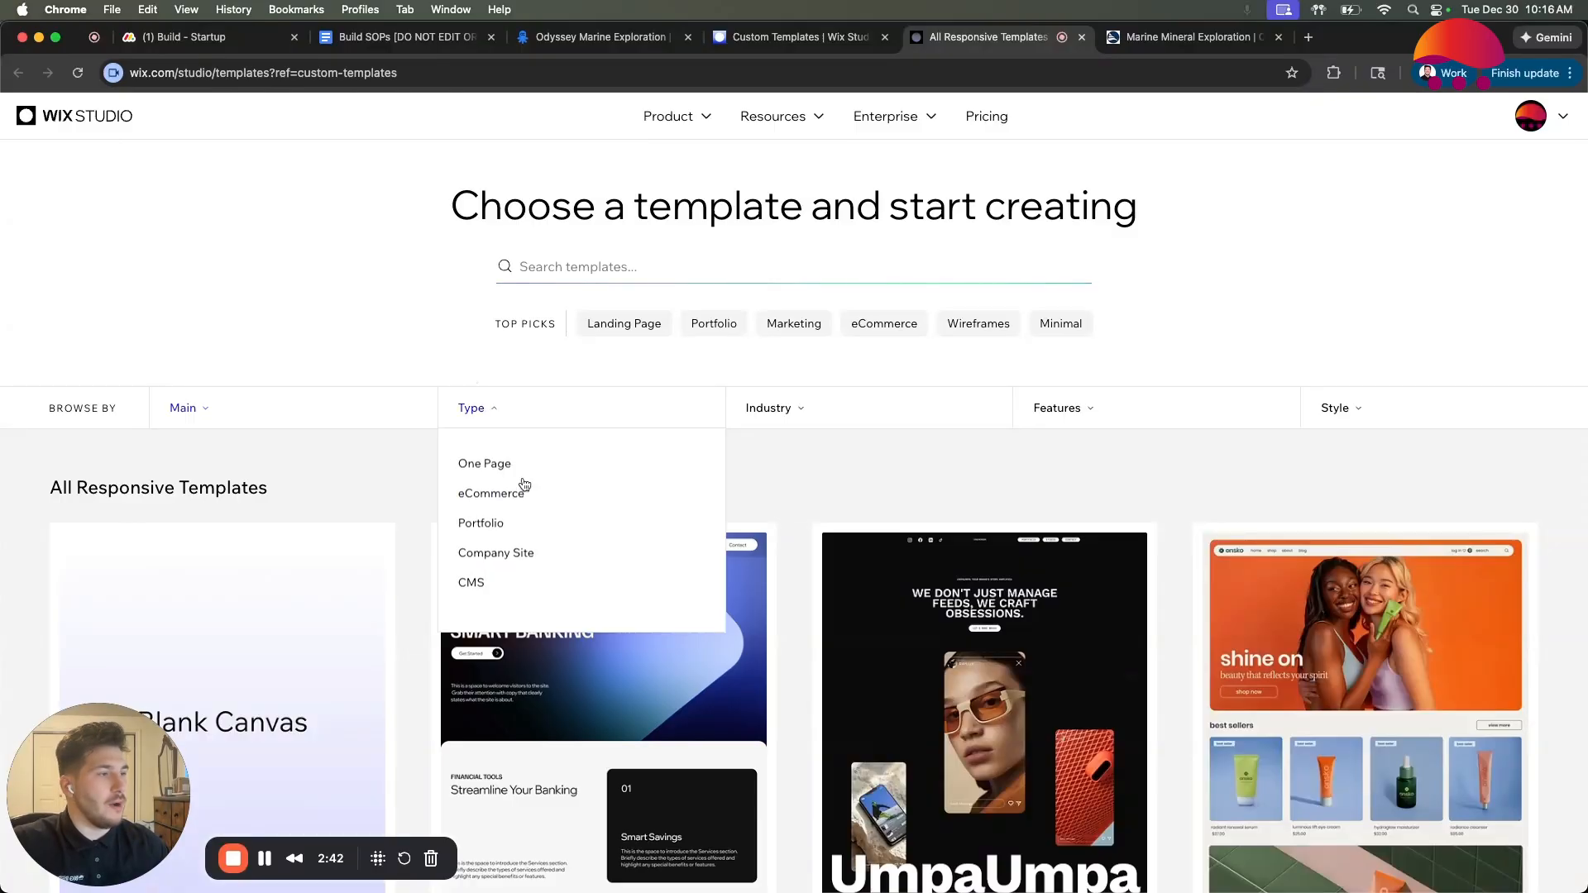
mouse_move(724, 420)
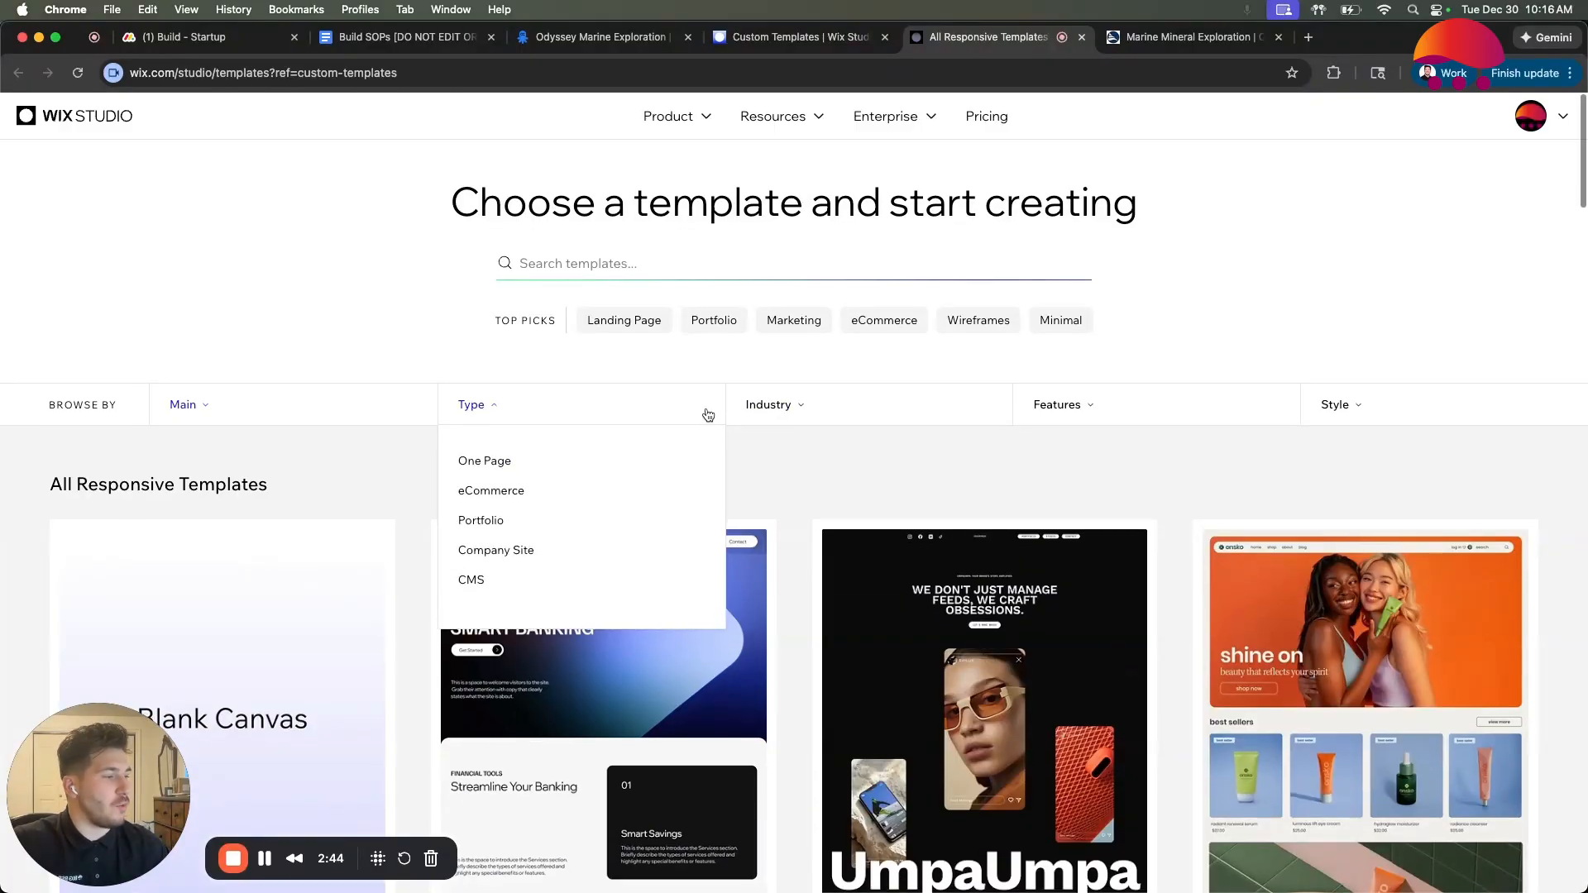
Filter the template gallery by the Landing Page top pick and look through the matching designs.
click(630, 322)
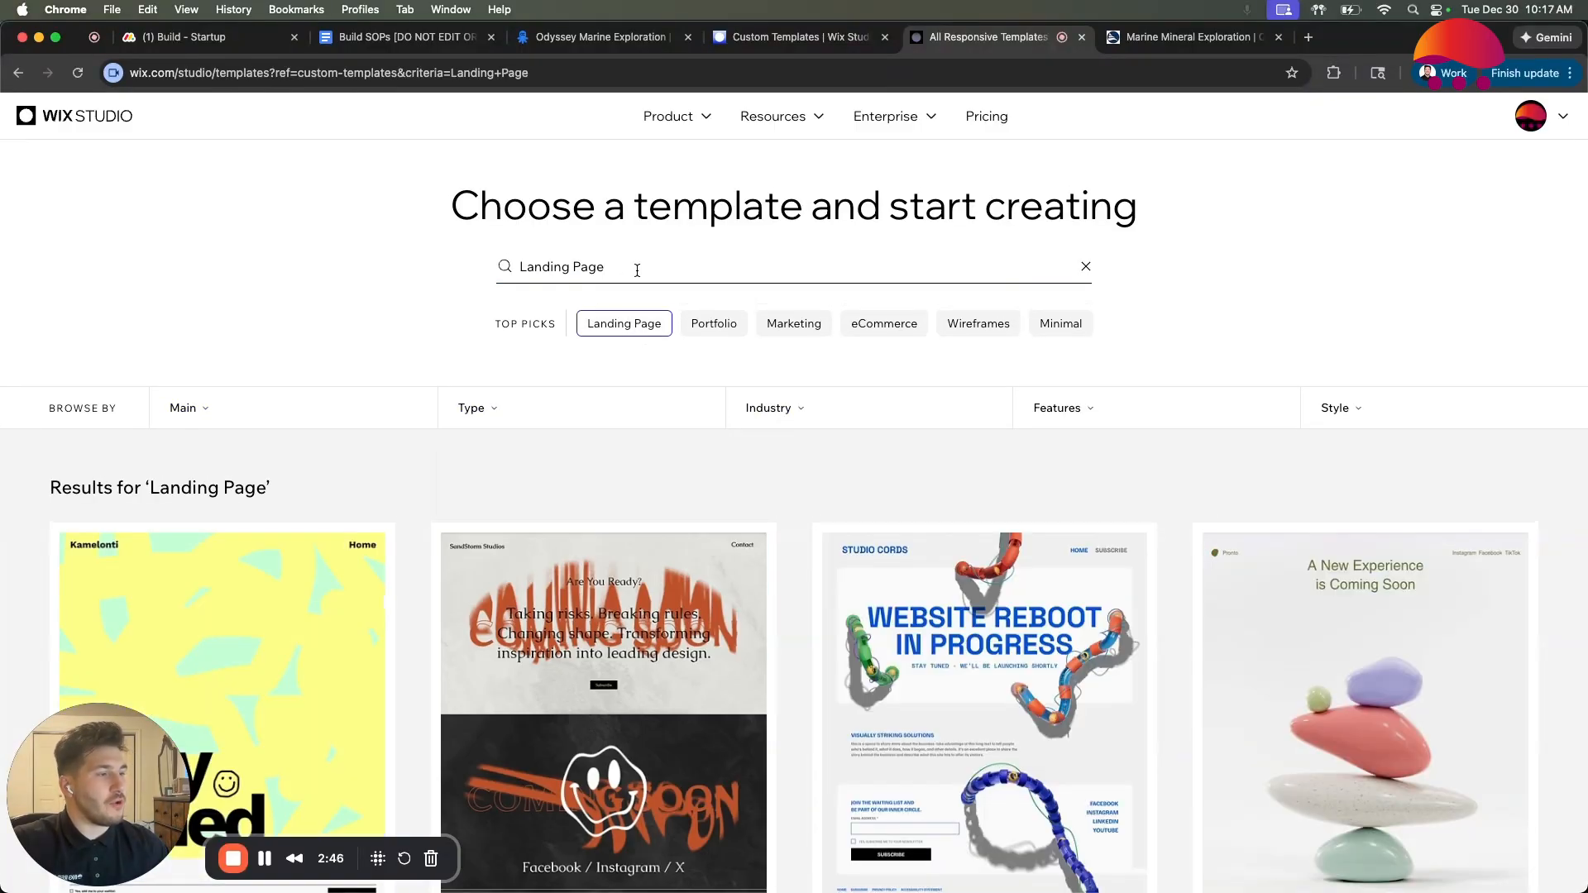
scroll(573, 457, down, 5)
scroll(389, 432, down, 3)
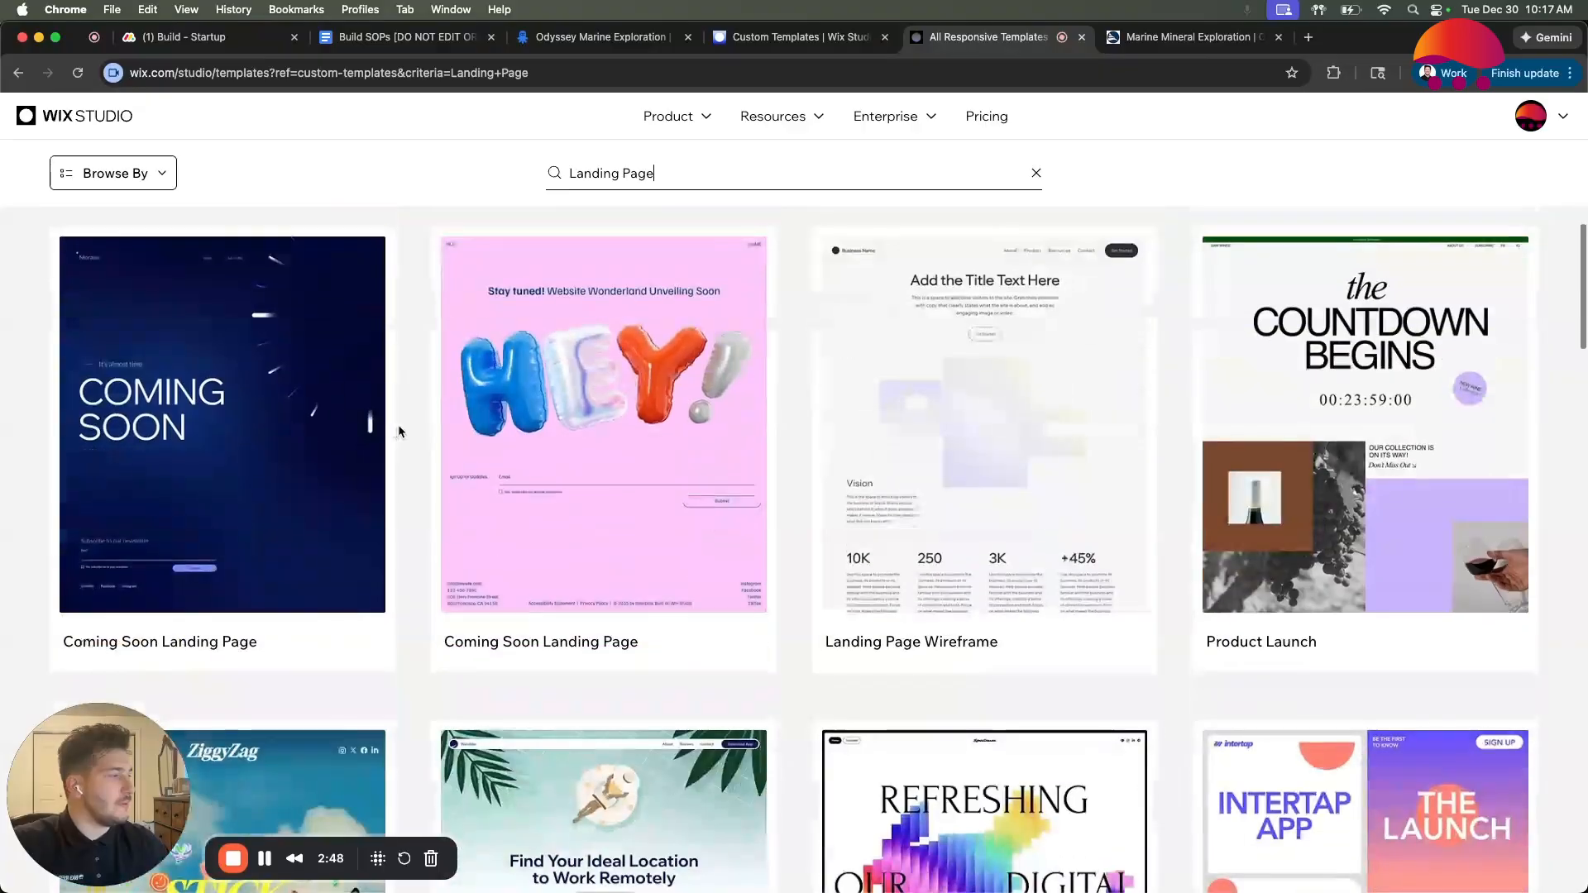
mouse_move(914, 491)
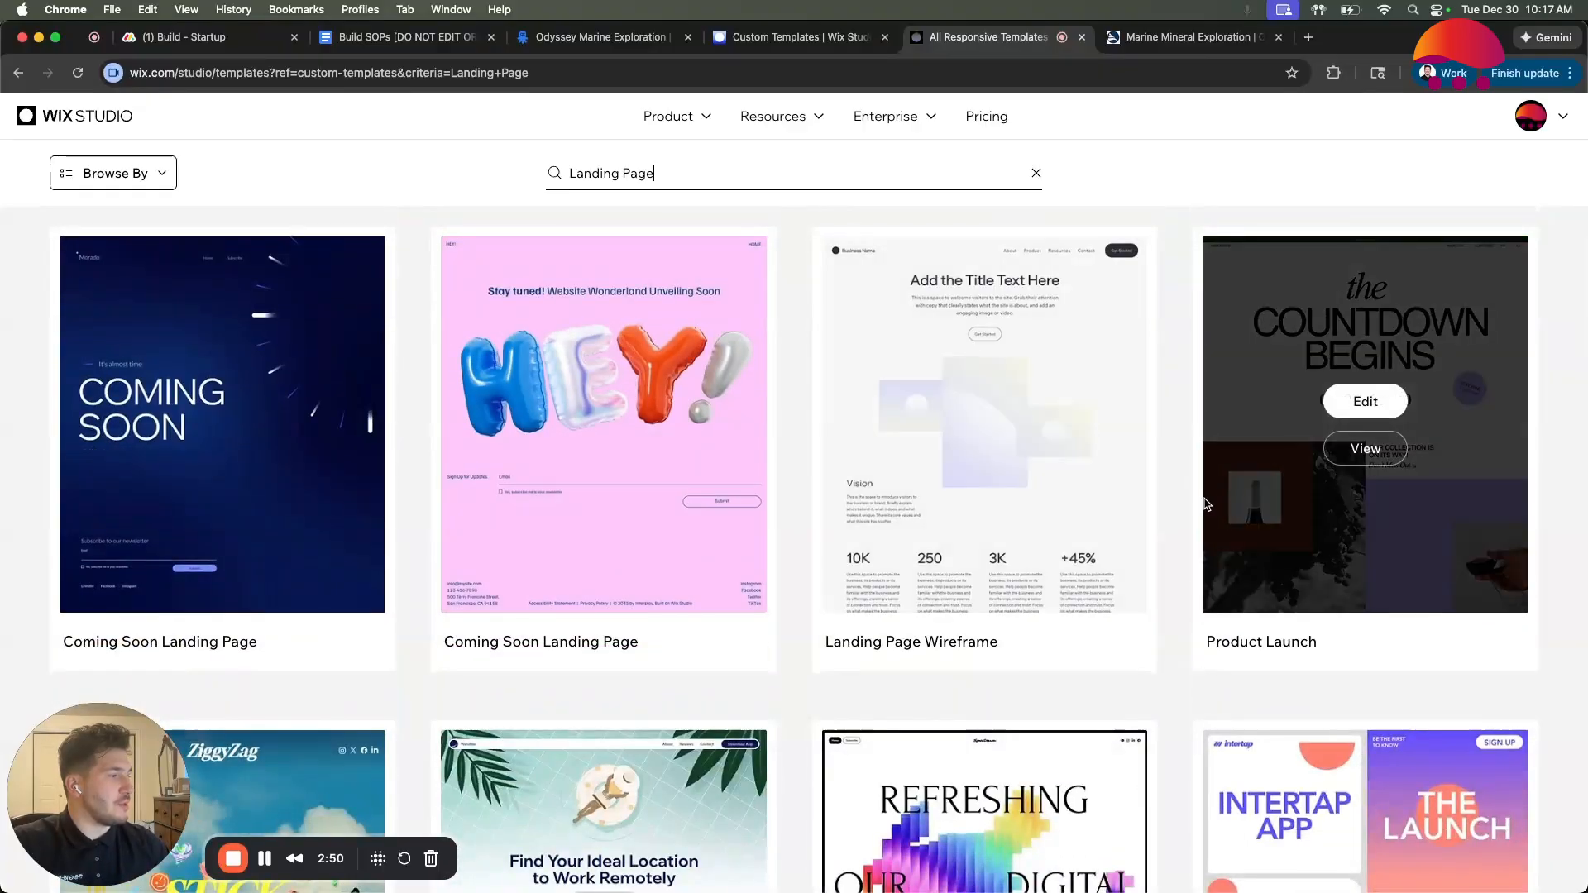
scroll(1174, 510, up, 10)
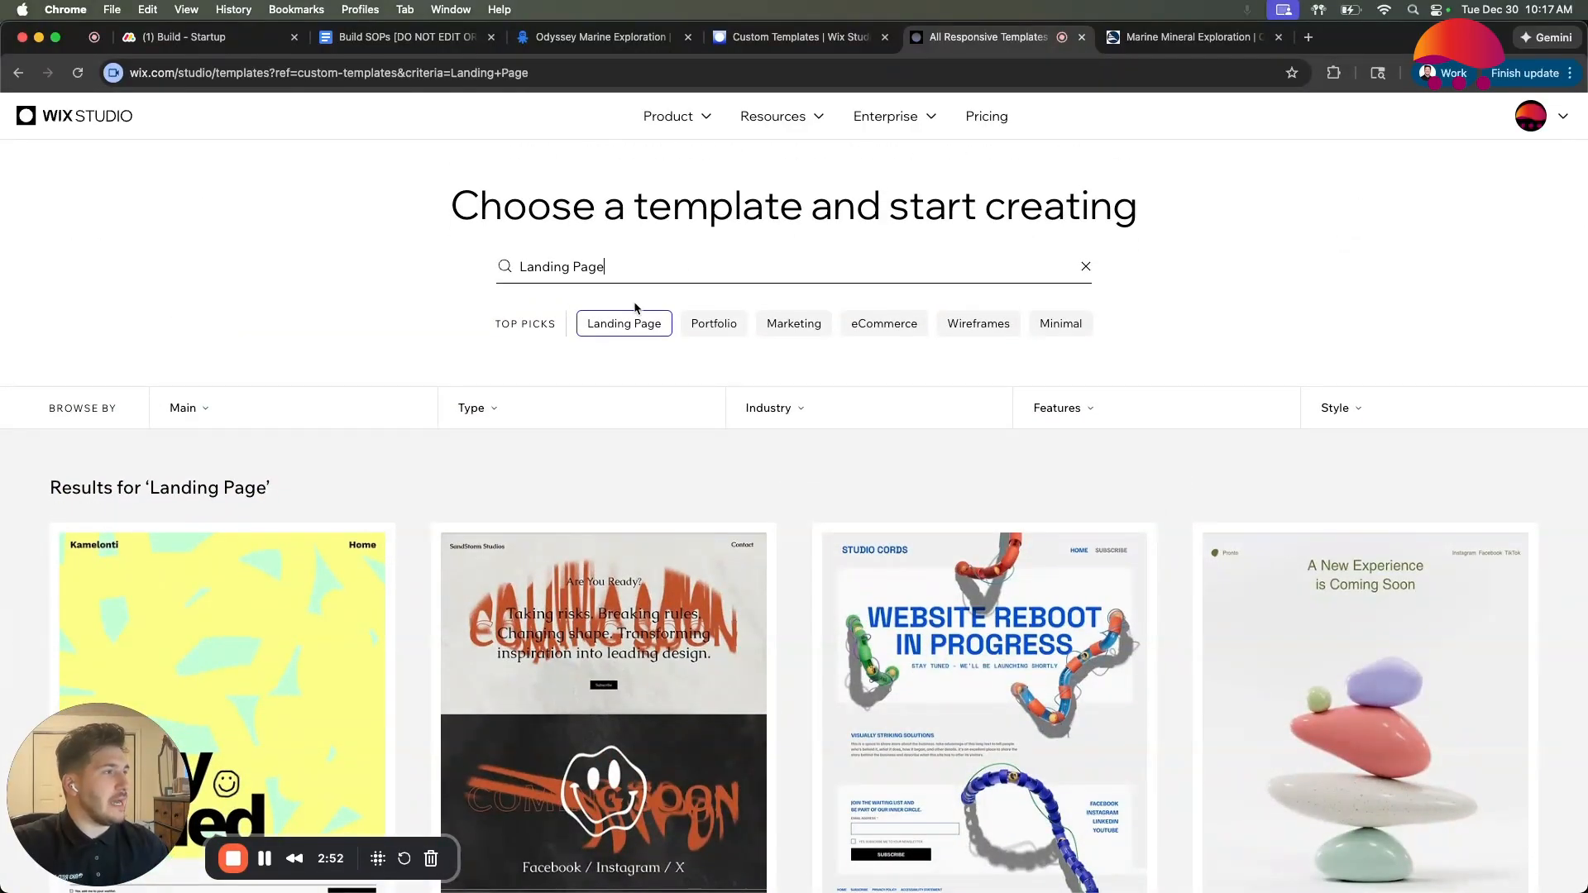
Return to the Studio workspace, open the agency profile, and review its client projects.
click(796, 38)
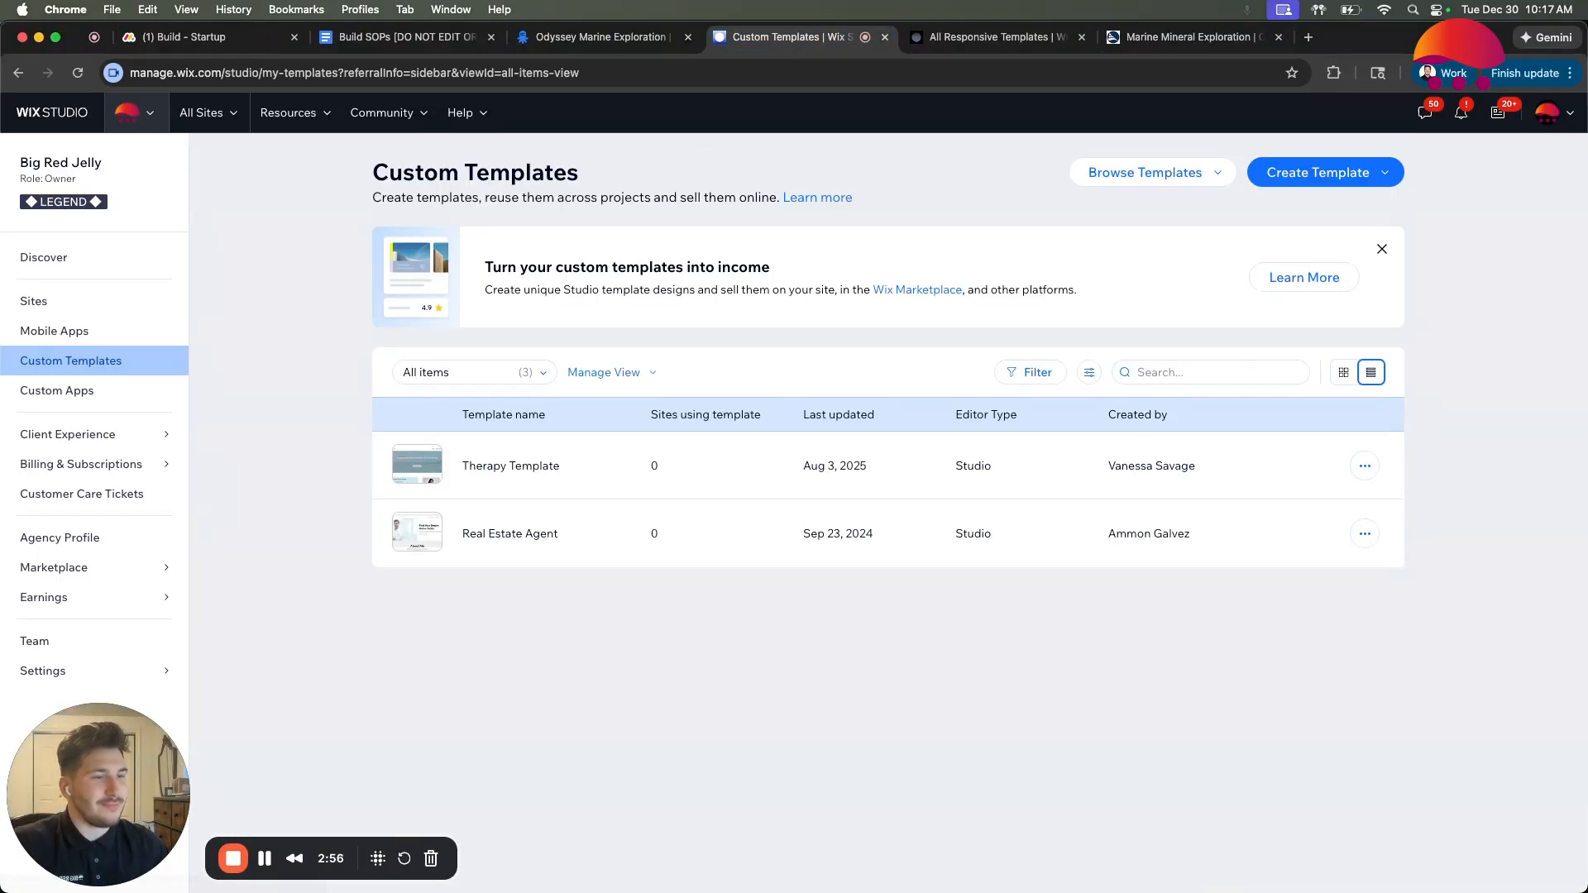
click(111, 541)
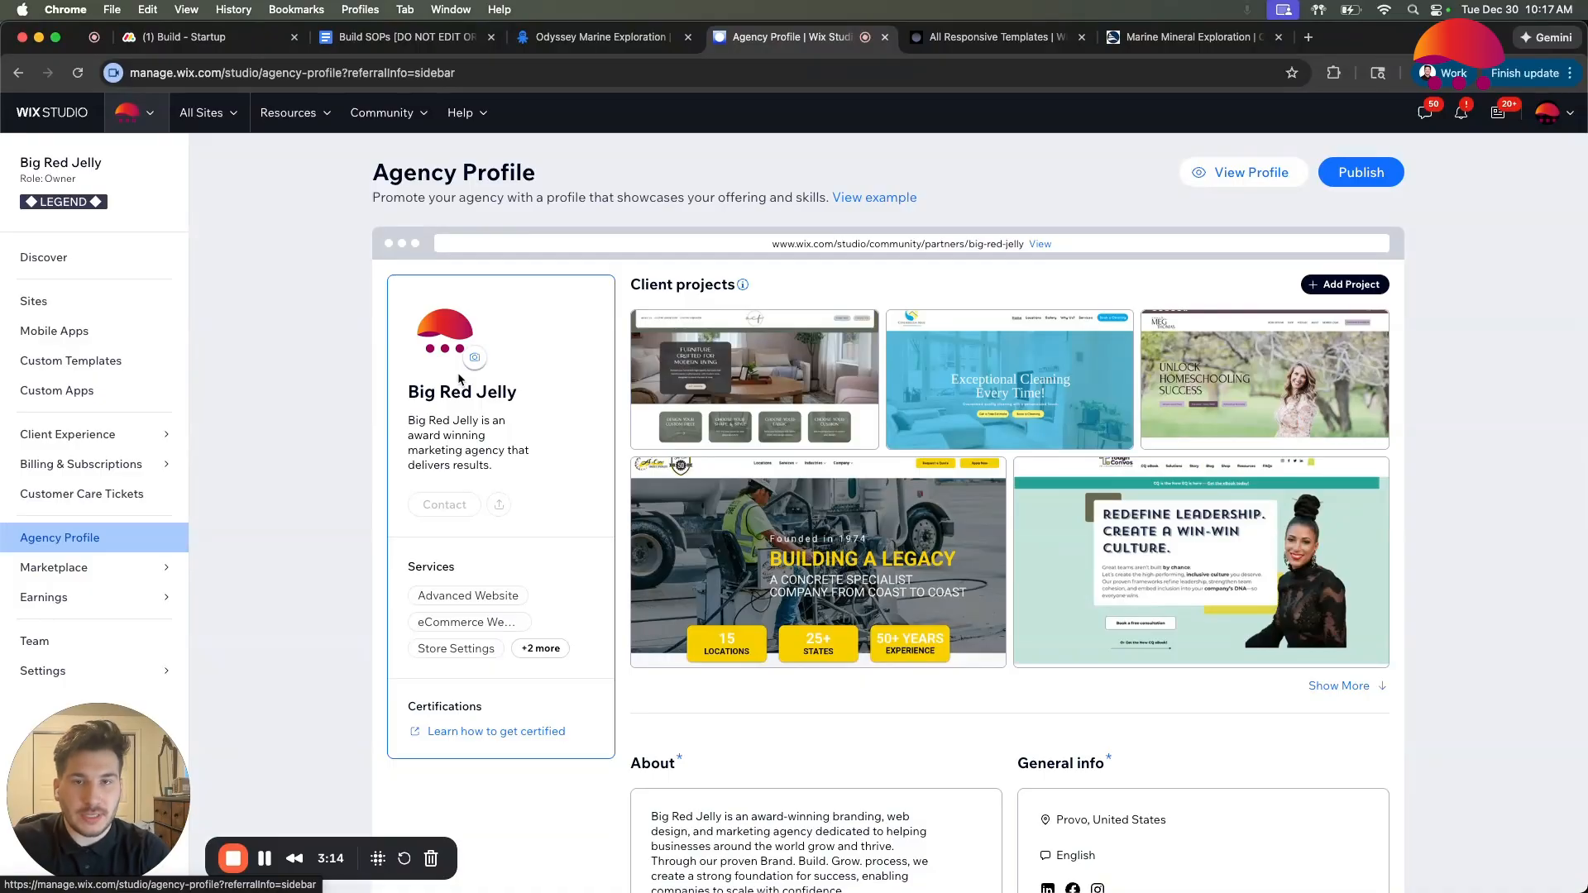
scroll(458, 372, down, 2)
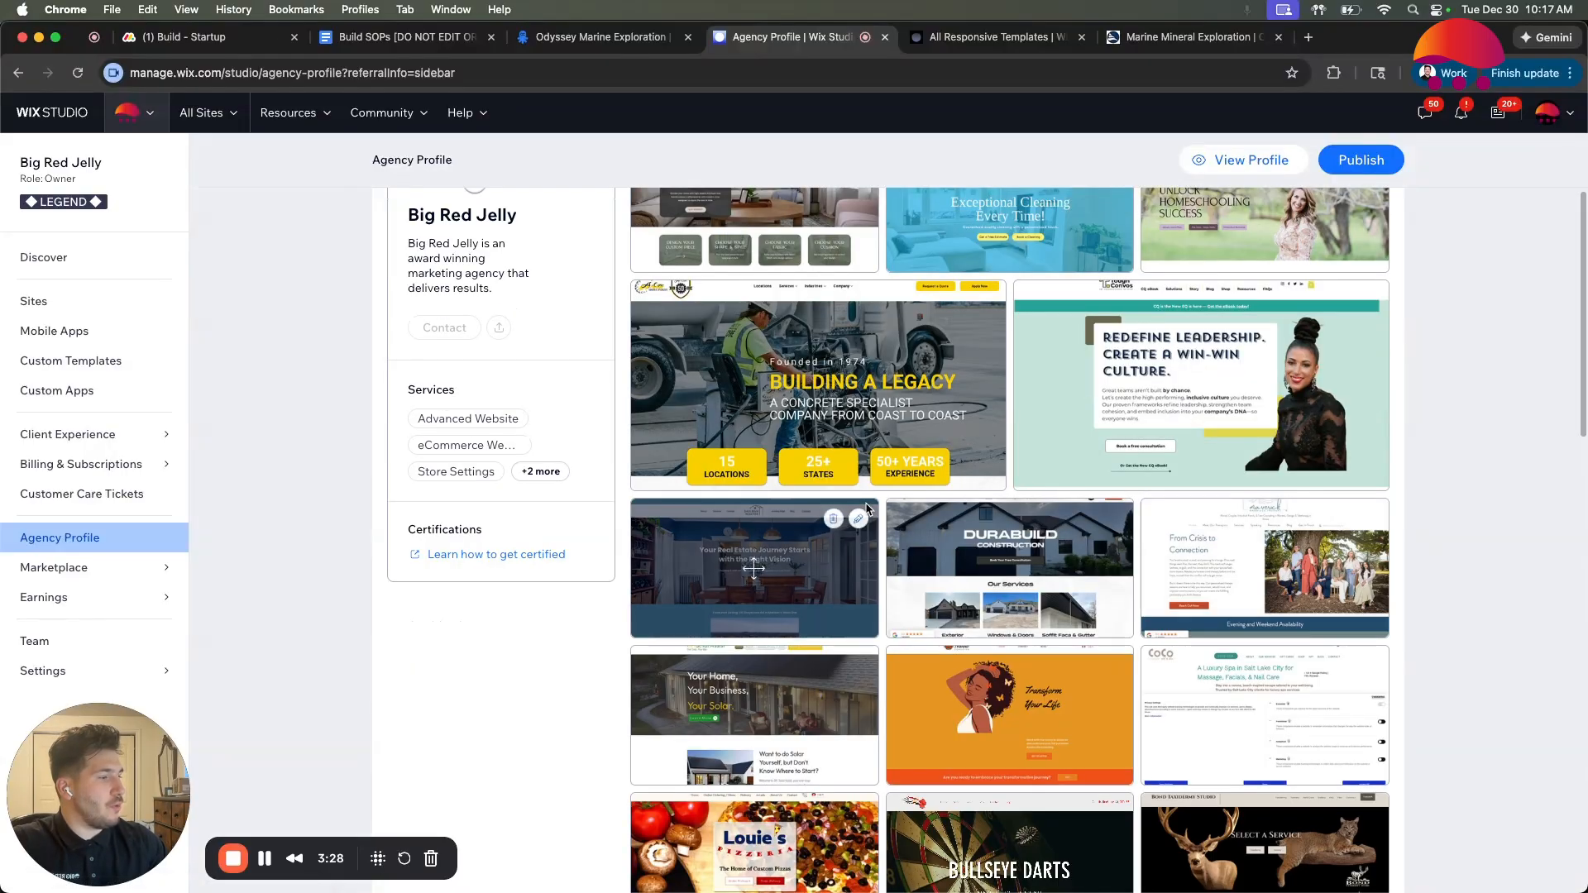
scroll(953, 426, down, 5)
scroll(964, 429, down, 1)
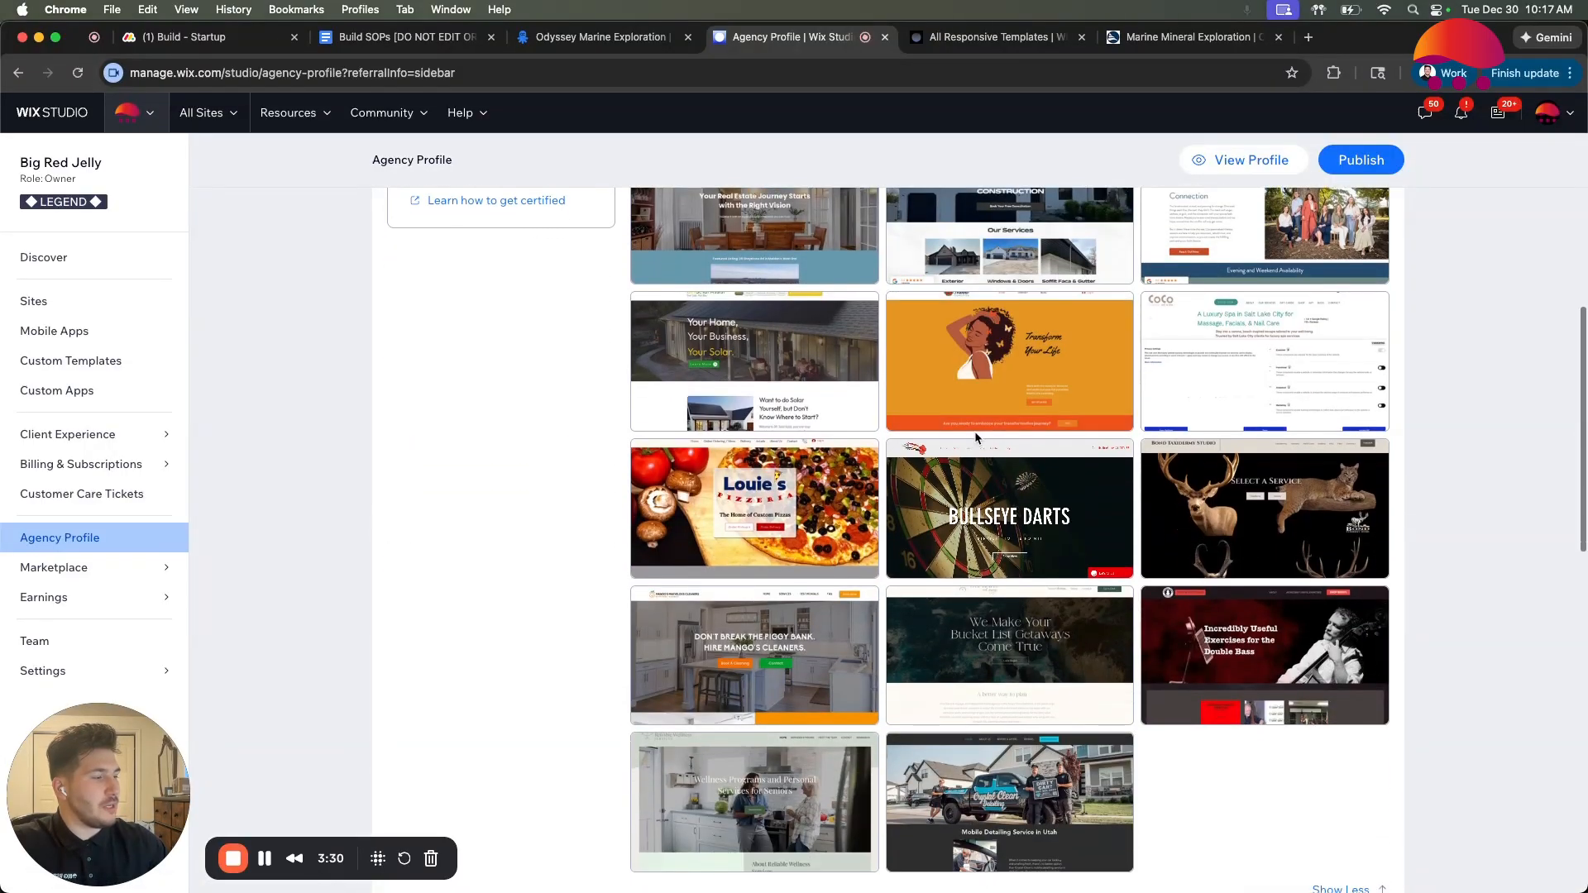
scroll(975, 430, up, 7)
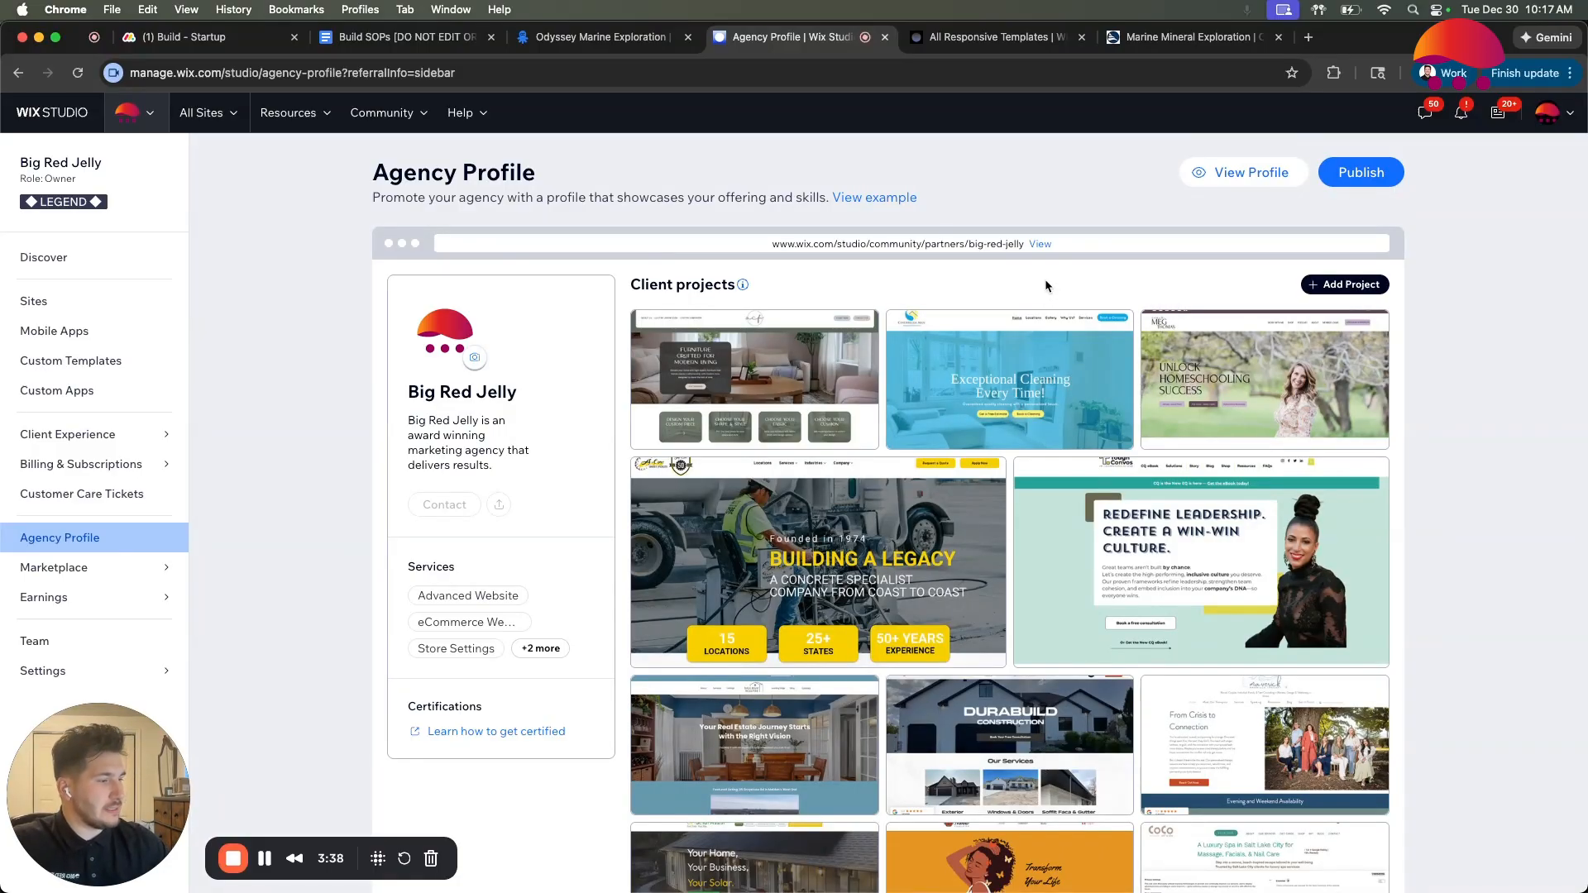
mouse_move(870, 323)
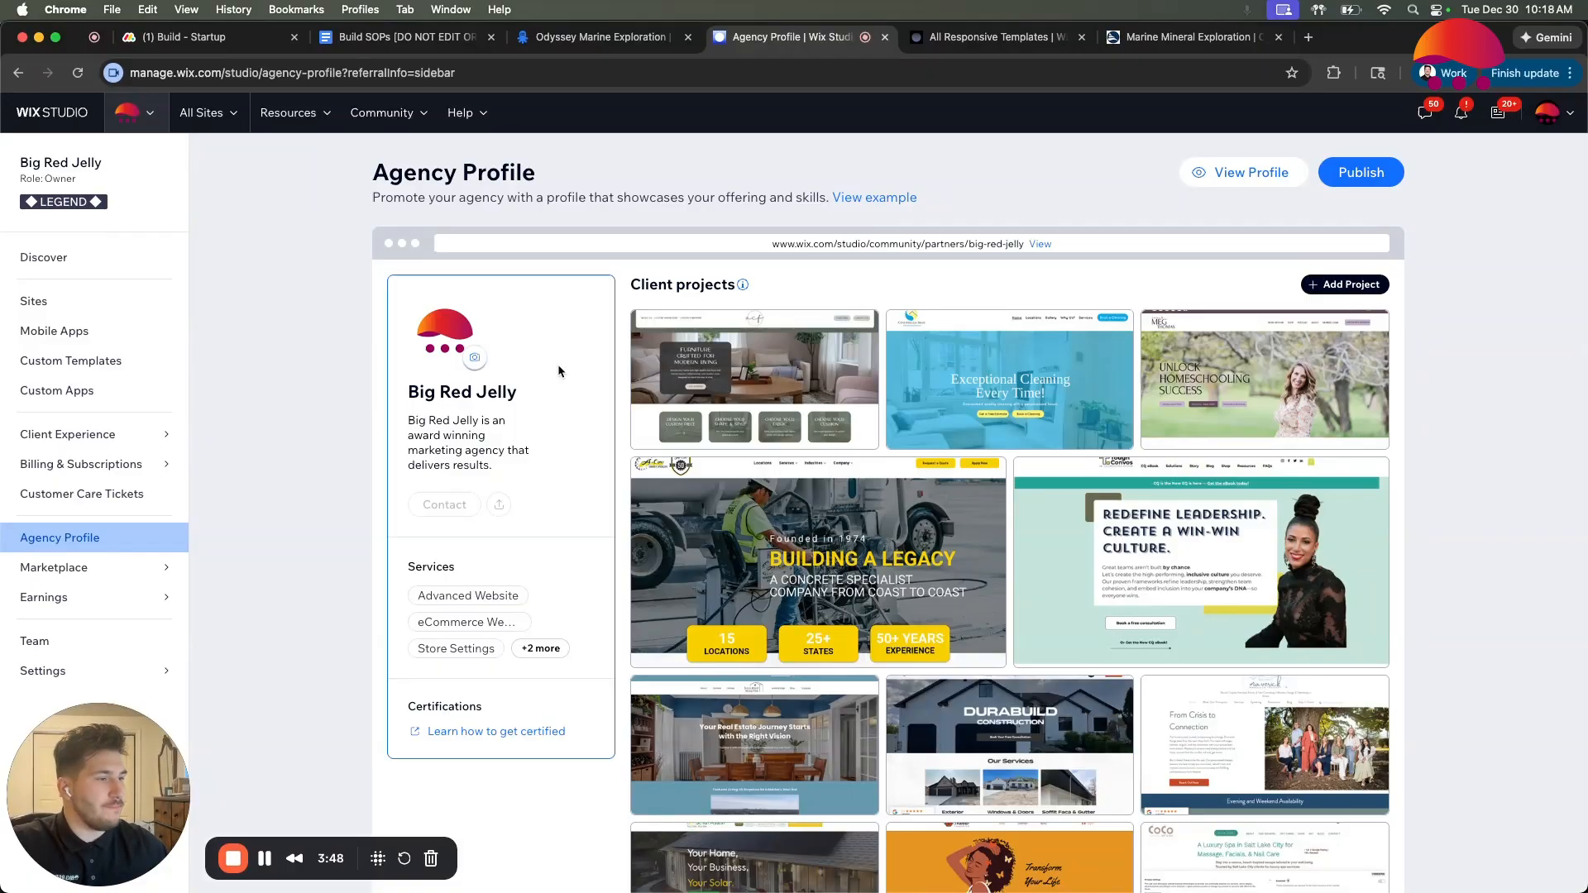
Review the agency profile's About, General info, and Services & rates sections.
scroll(833, 540, down, 10)
scroll(833, 540, down, 3)
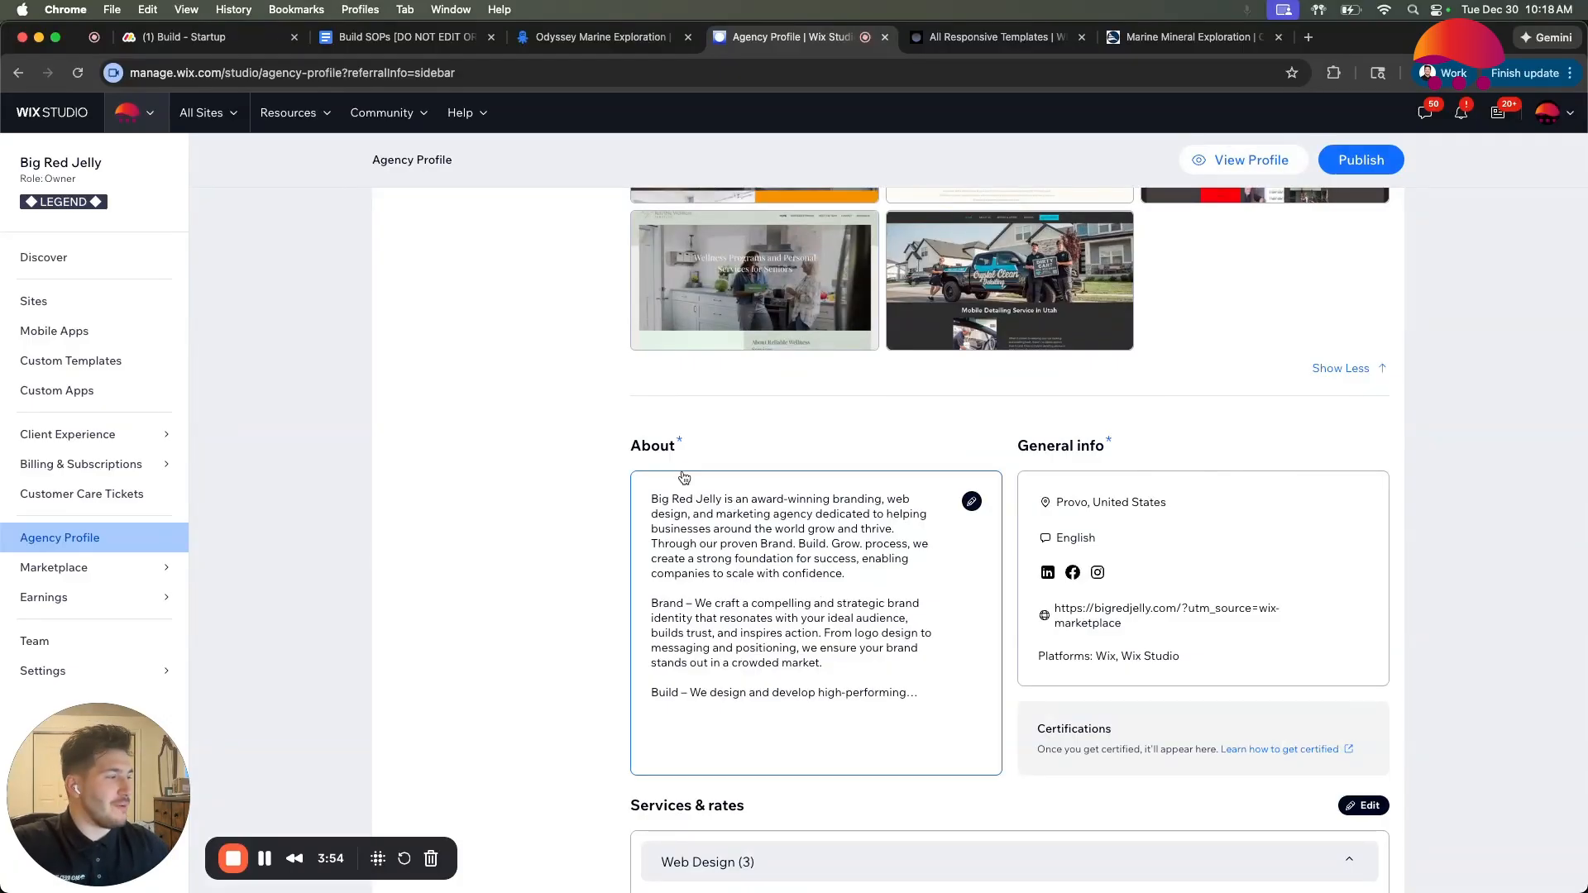
scroll(683, 477, down, 5)
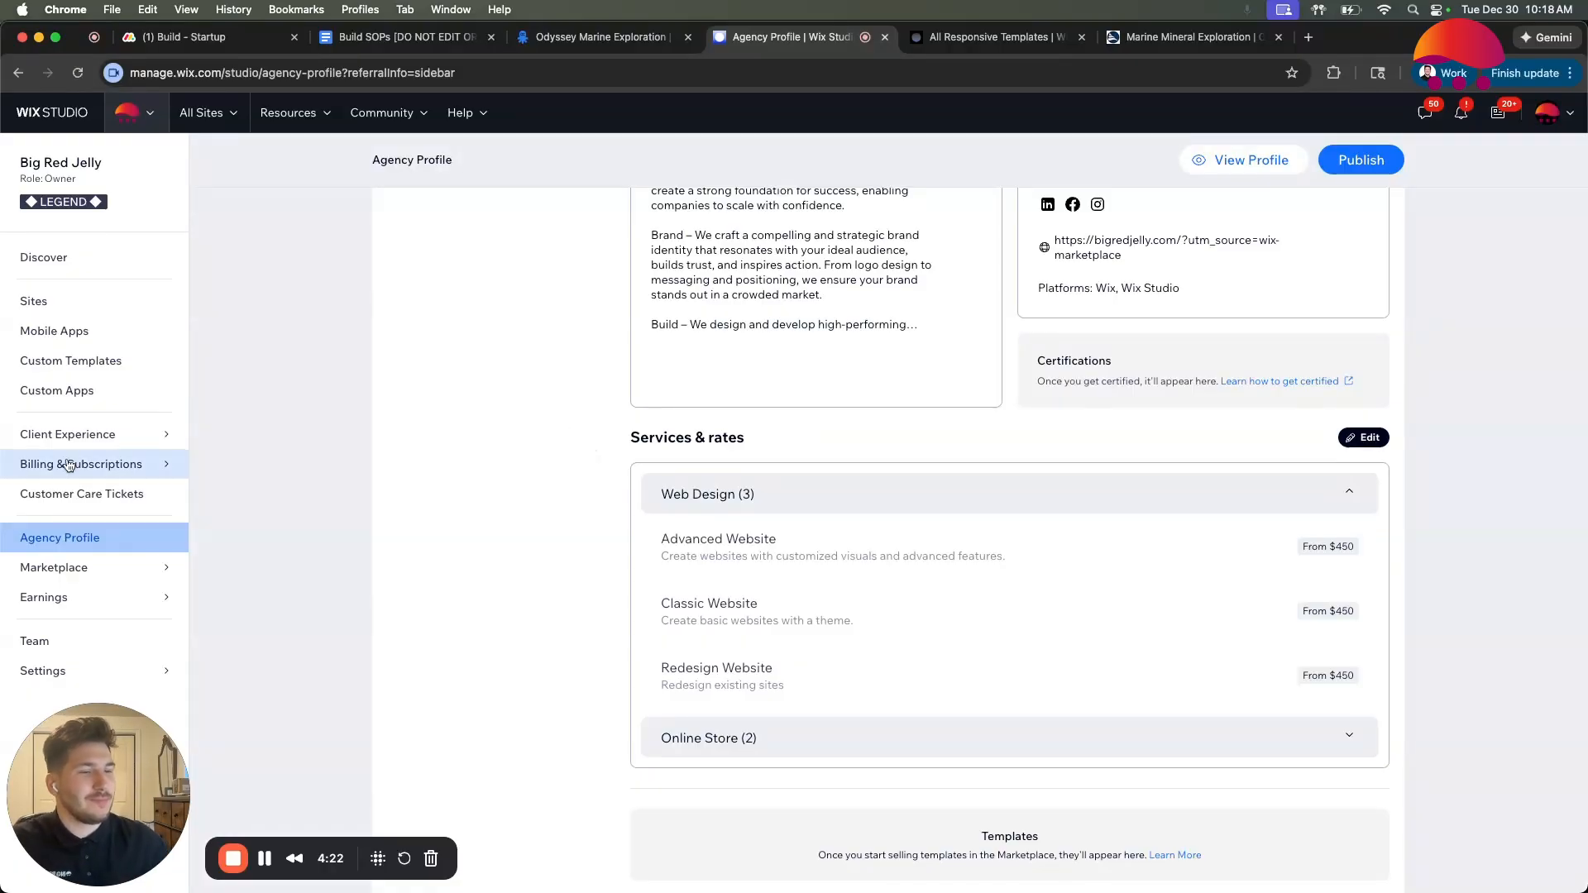
Open the Marketplace overview and review the performance funnel and project completion rate.
click(83, 571)
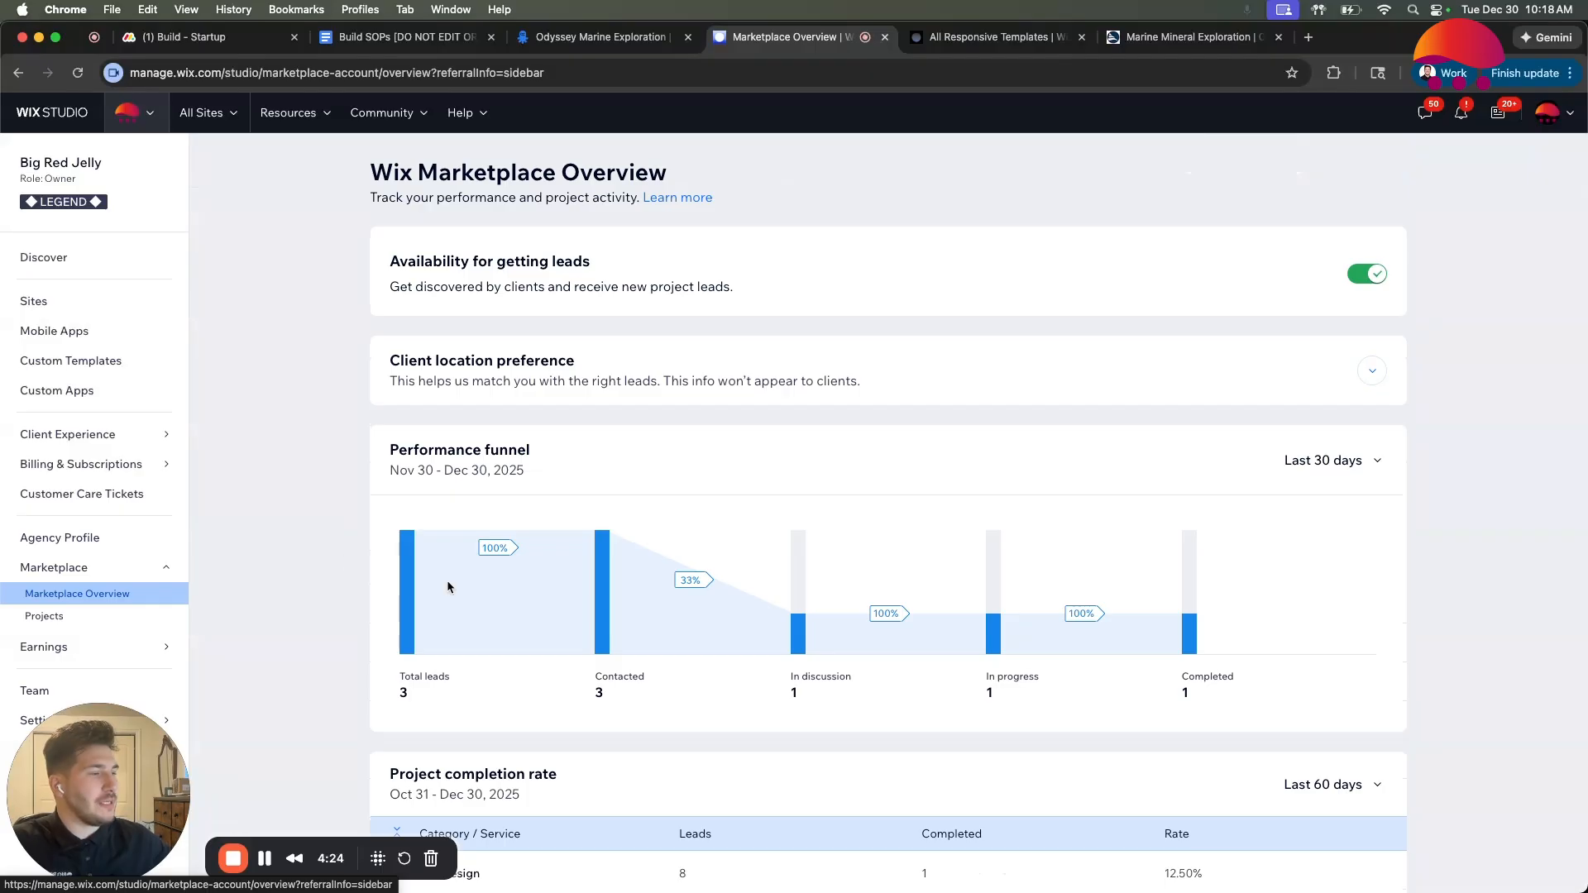
scroll(534, 593, down, 4)
scroll(586, 566, down, 1)
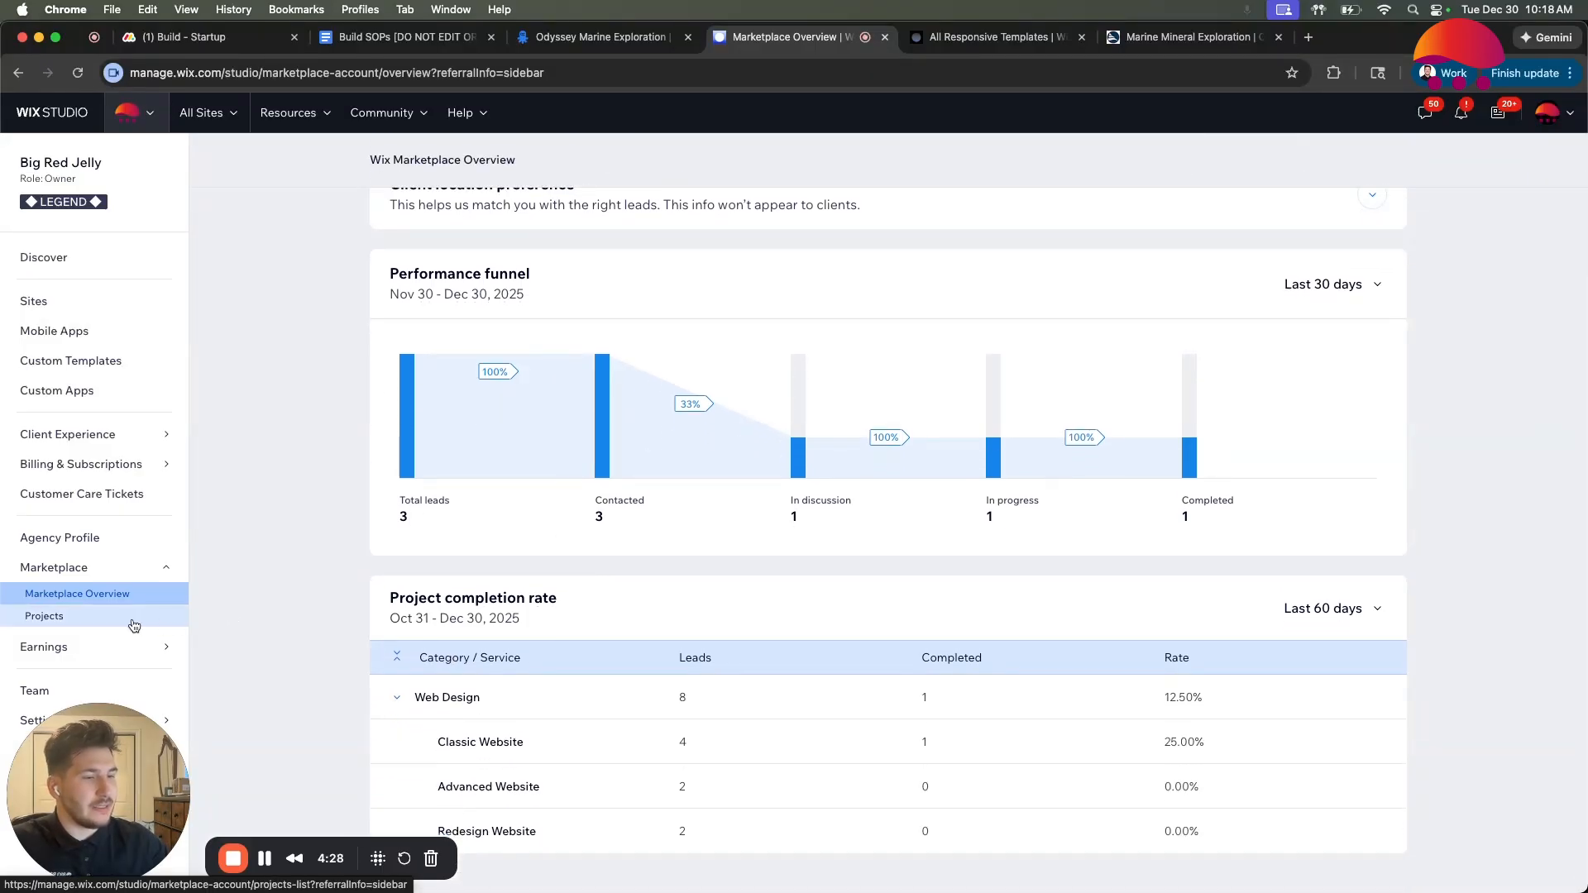
Go back to the Sites page and create a new site from a Studio blank canvas in the editor.
click(59, 298)
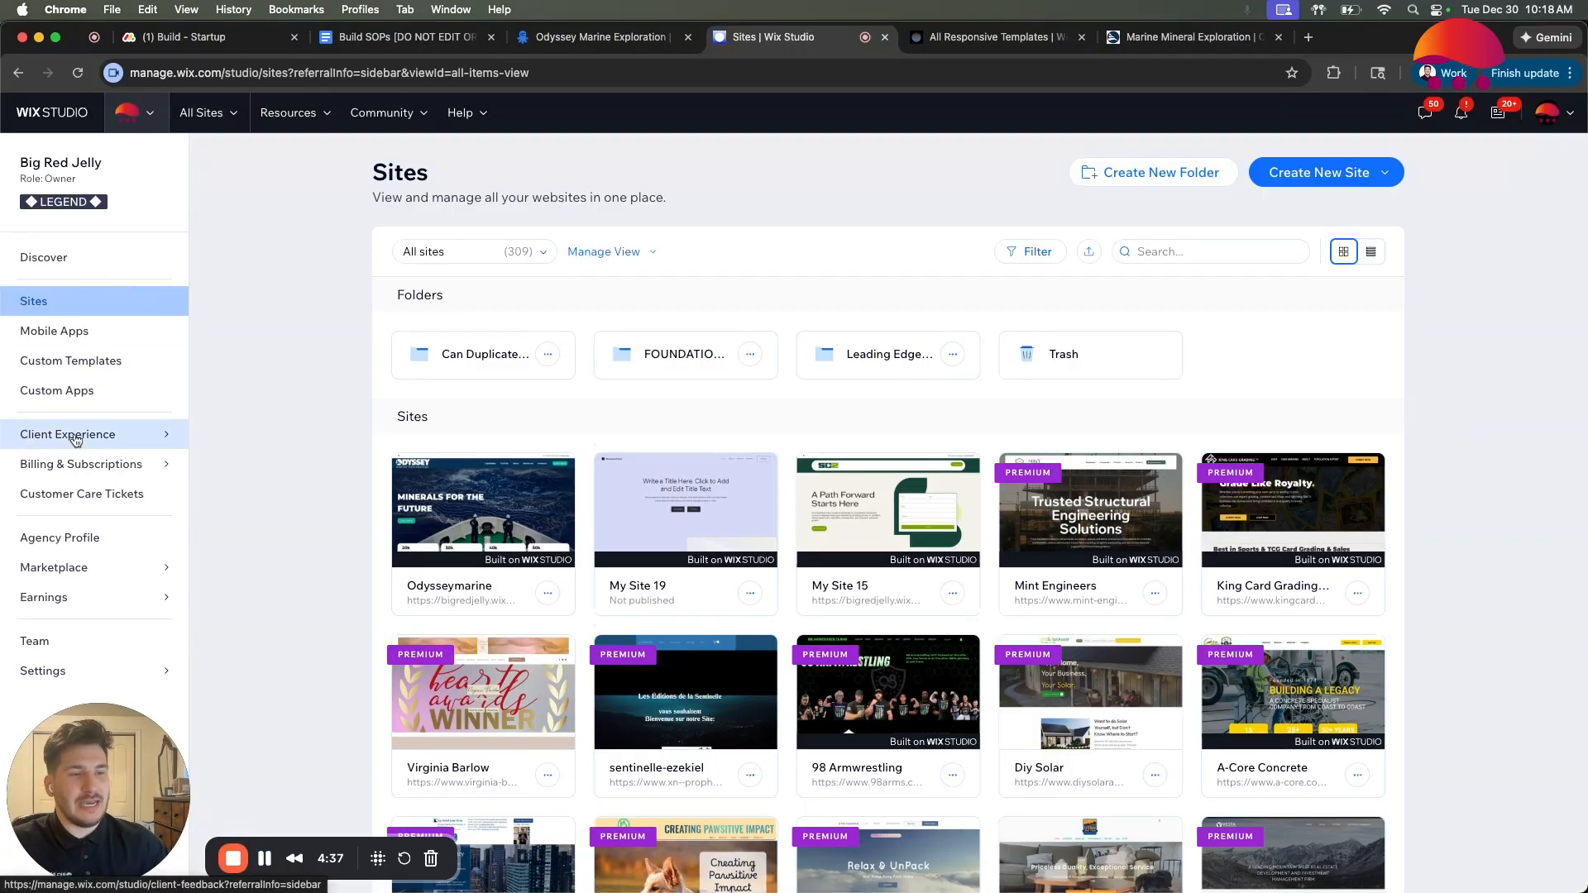
mouse_move(19, 598)
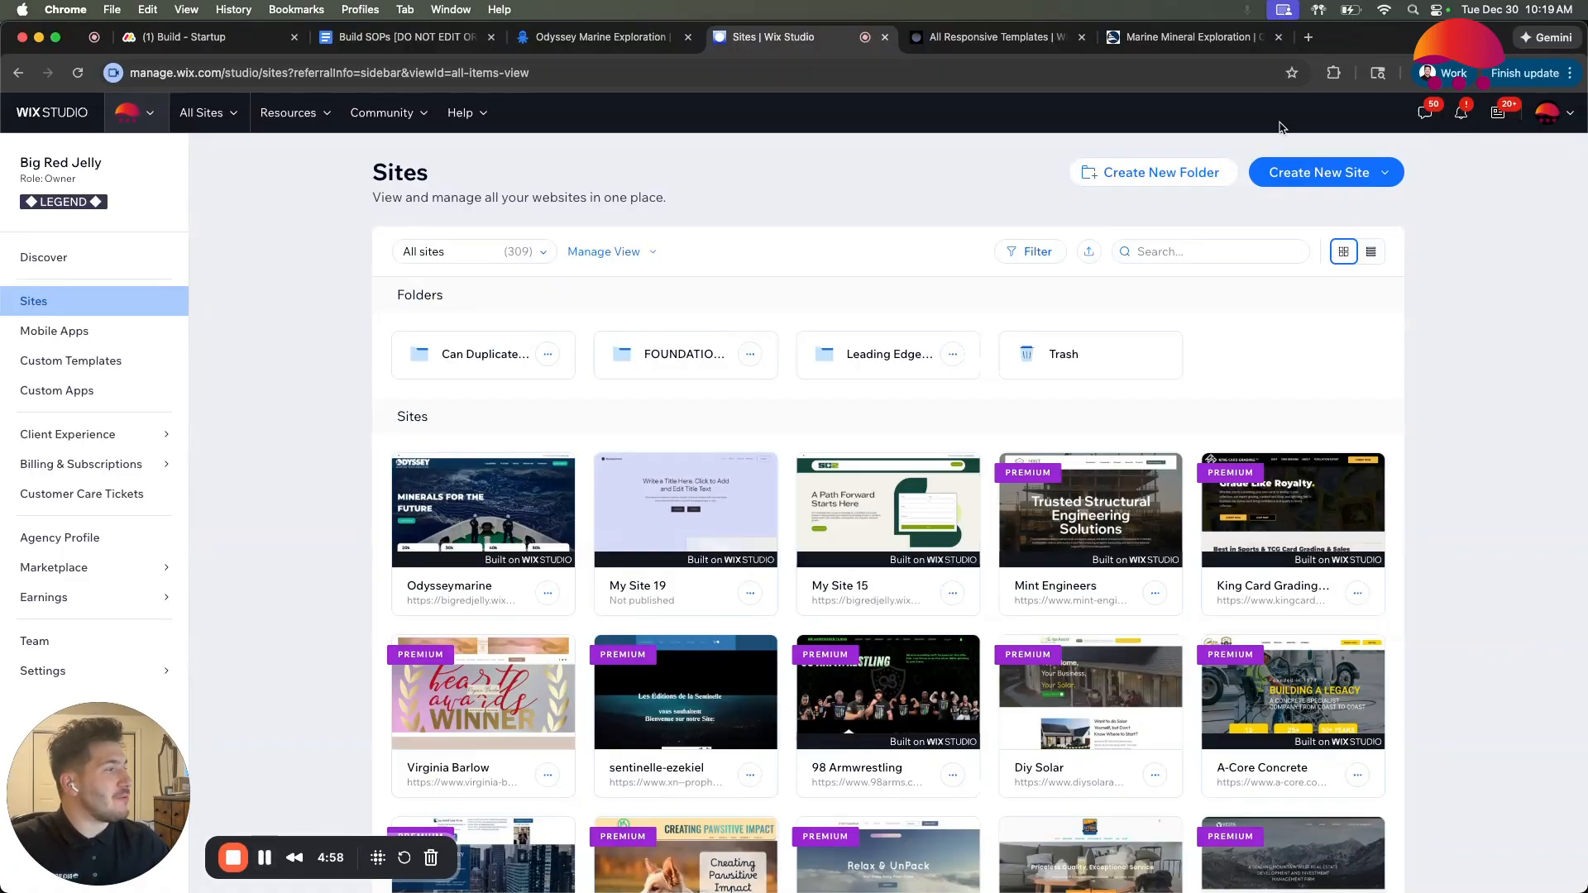
click(1308, 173)
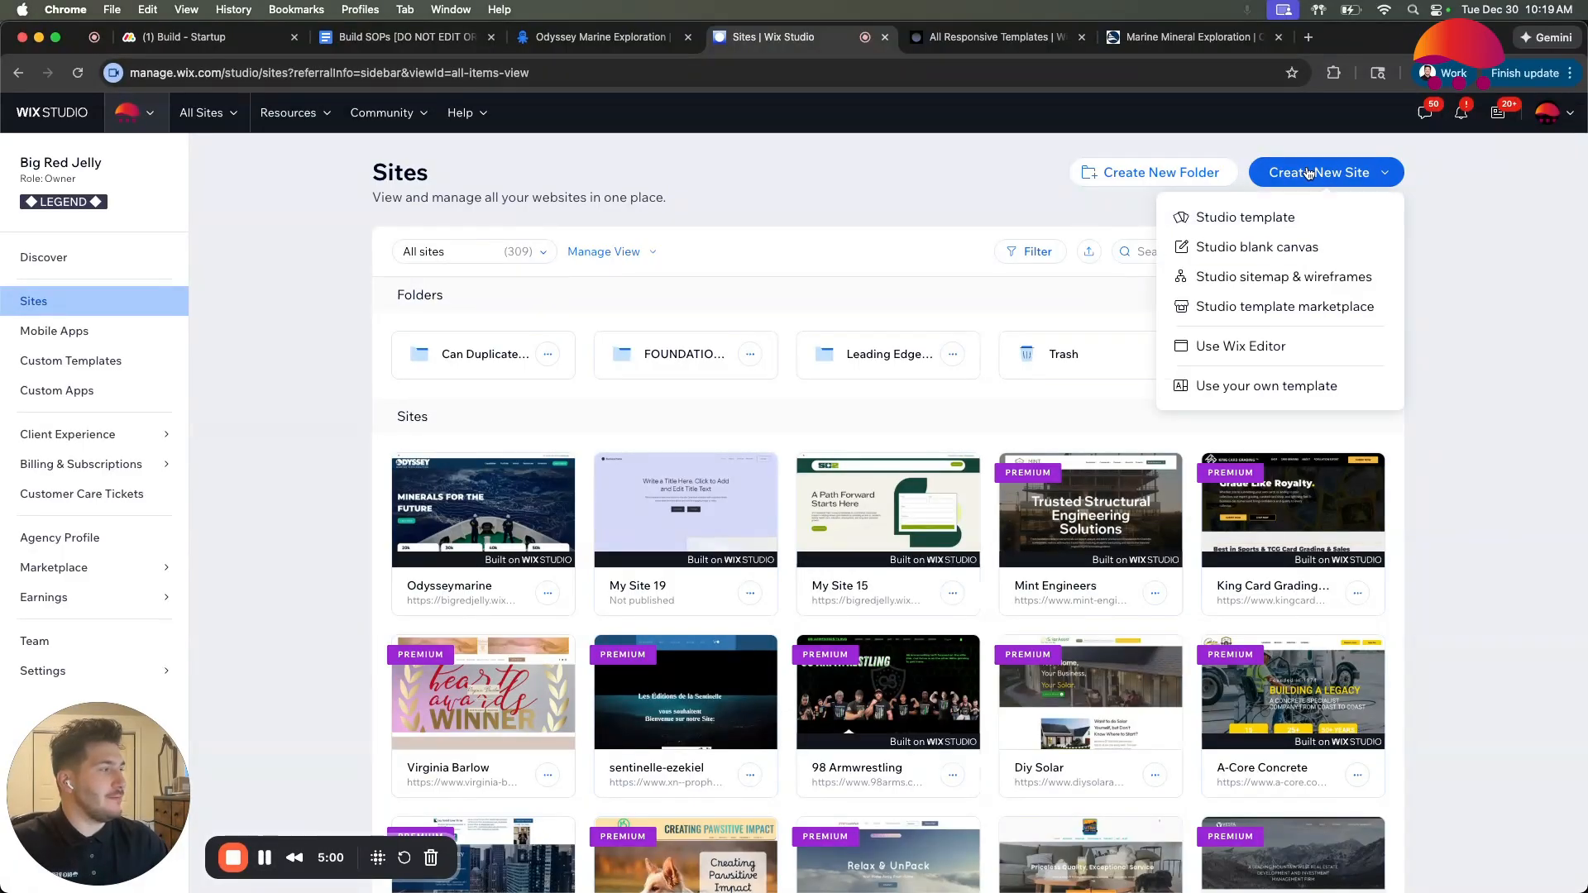
click(1226, 248)
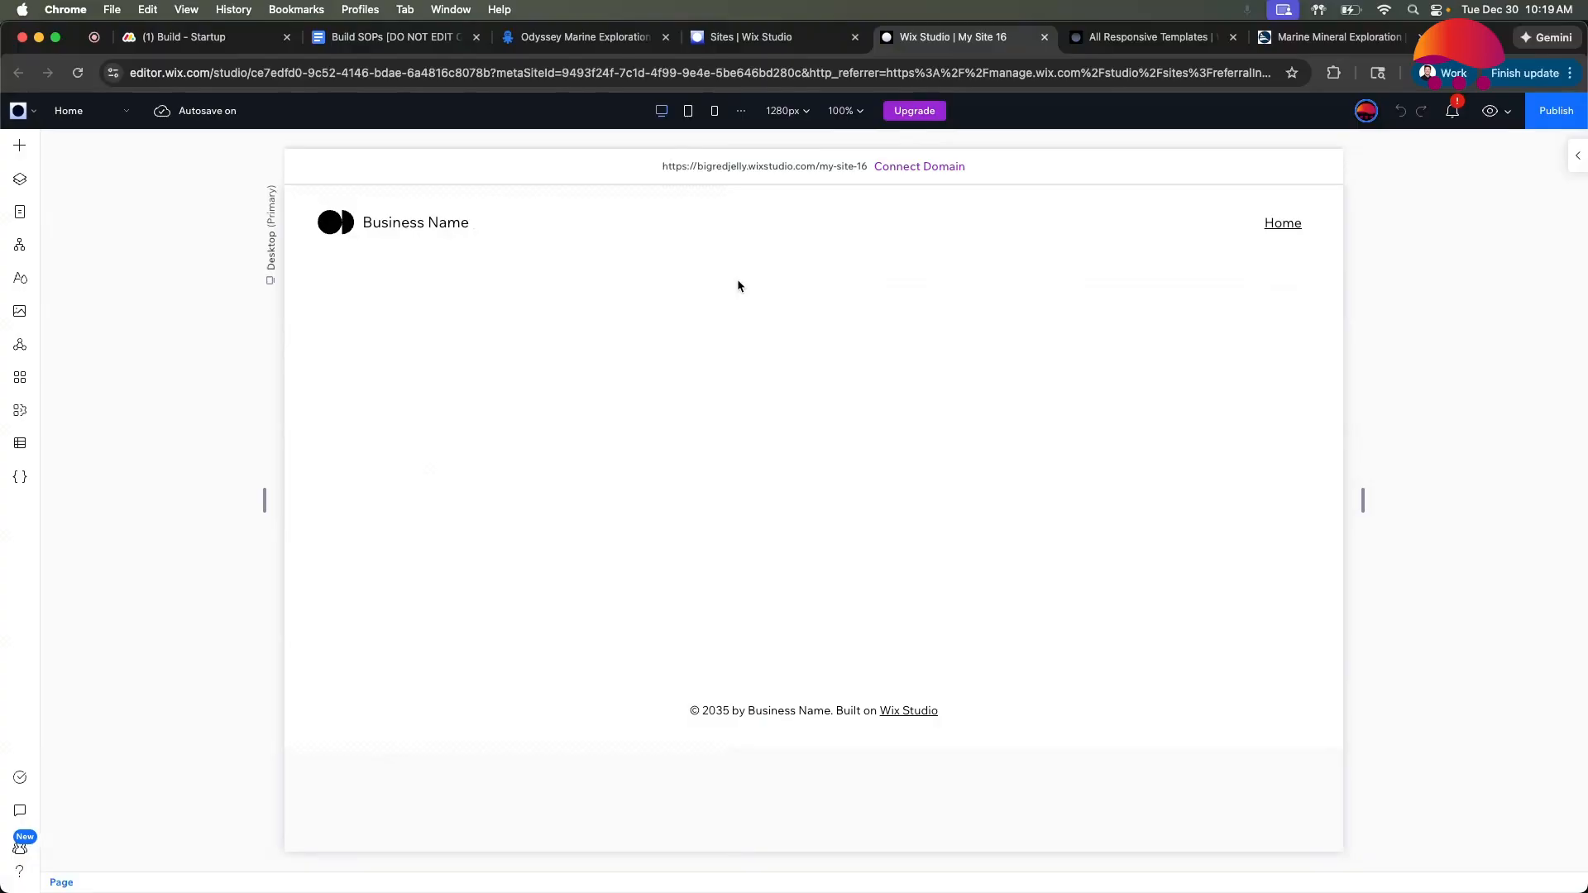
click(742, 38)
click(920, 36)
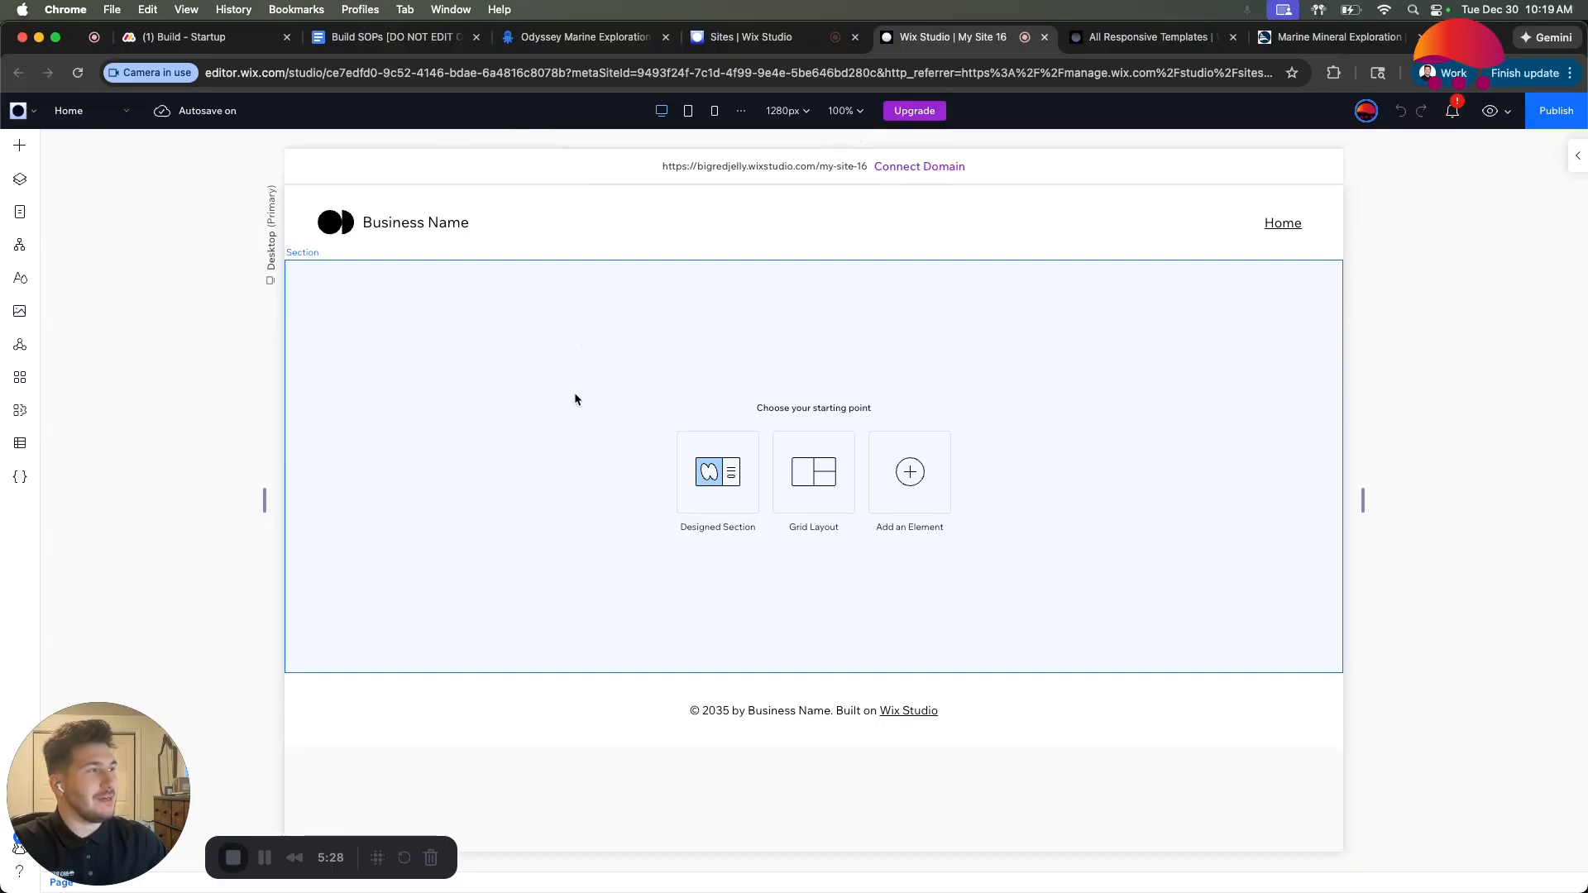
Switch back to the template gallery and scan further down the Landing Page results.
click(1125, 41)
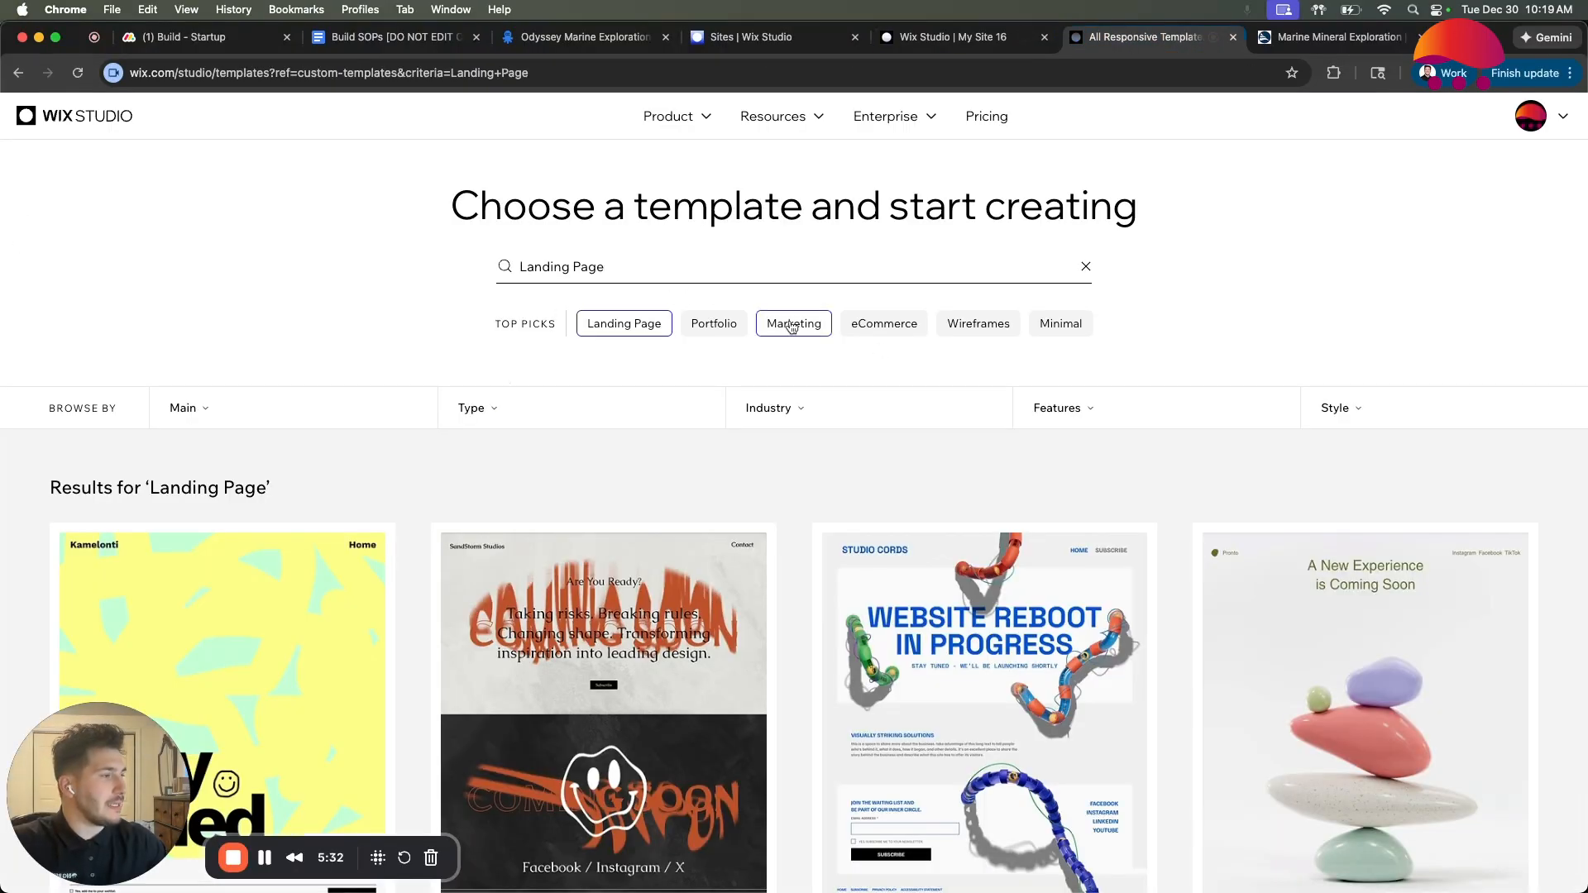
scroll(770, 339, down, 7)
scroll(772, 356, down, 6)
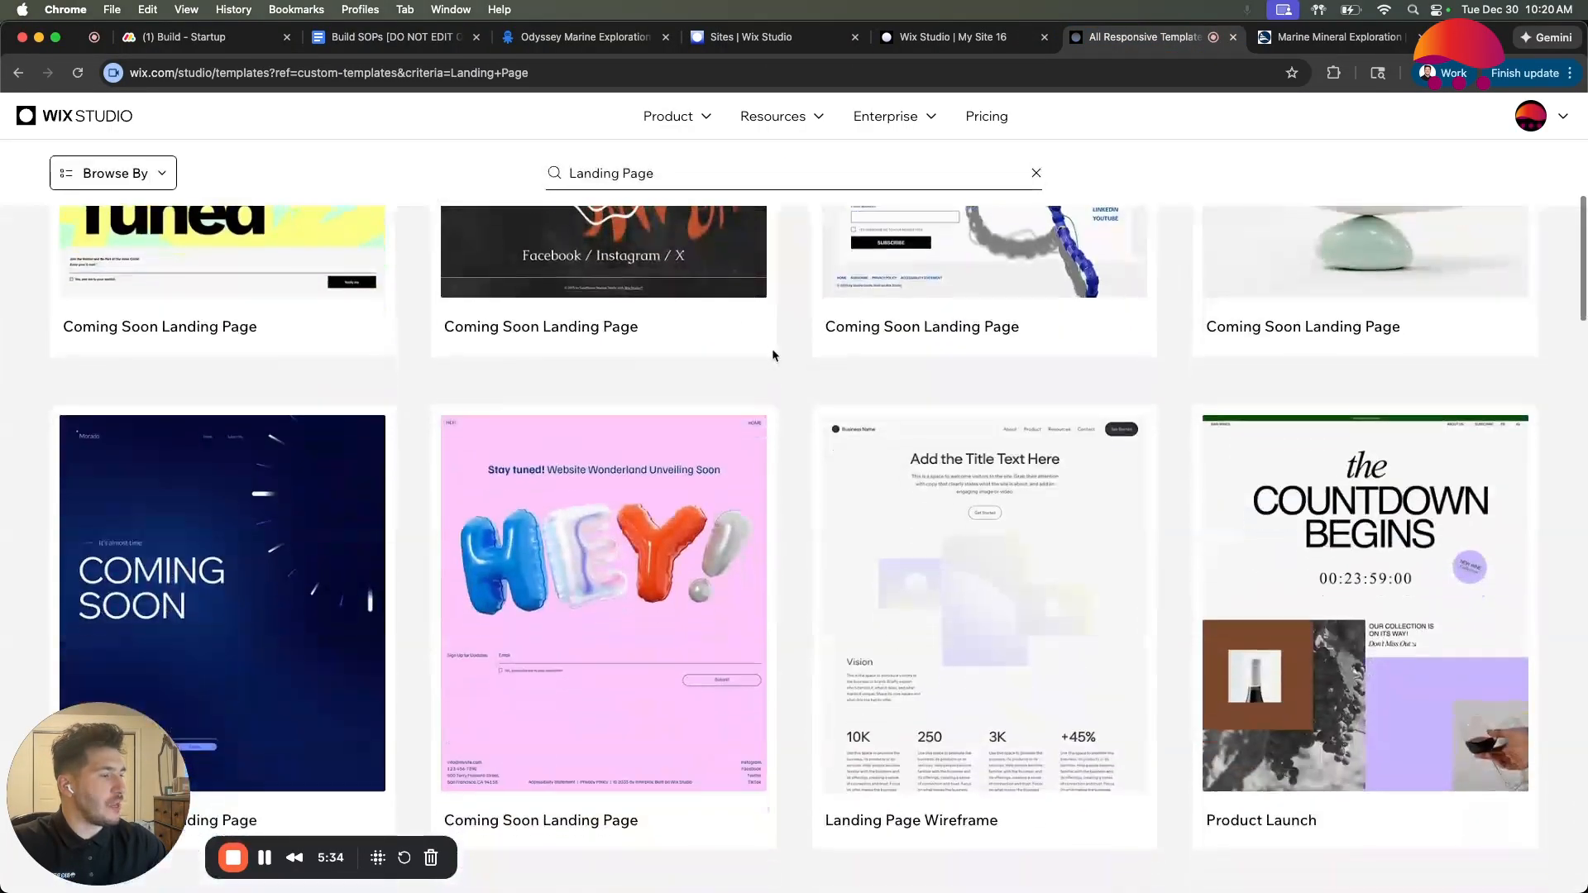
scroll(772, 355, down, 14)
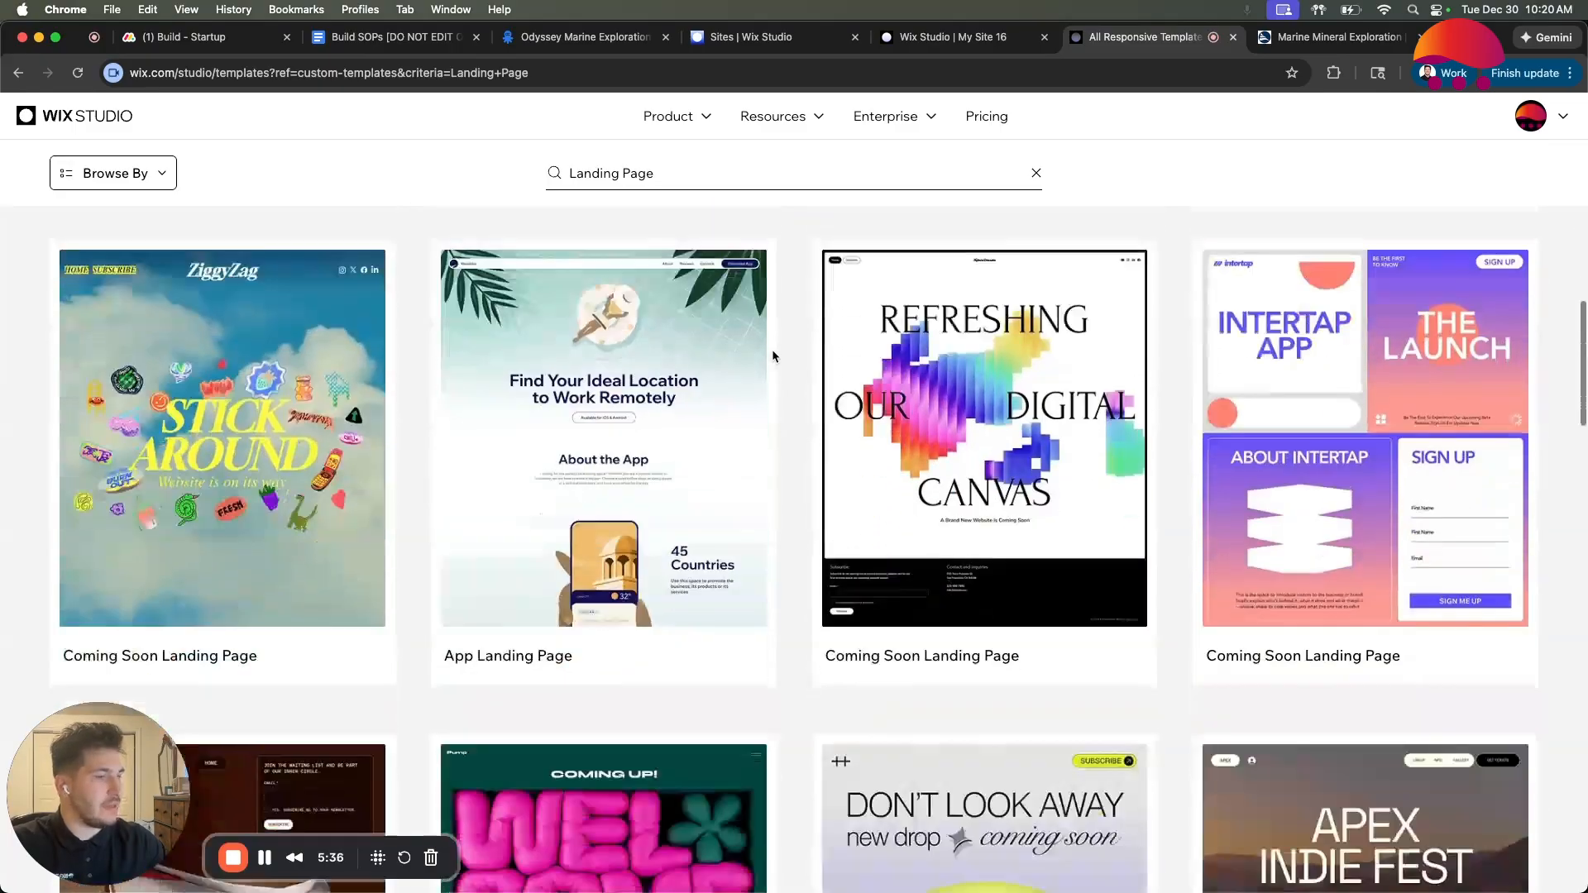
scroll(773, 357, up, 5)
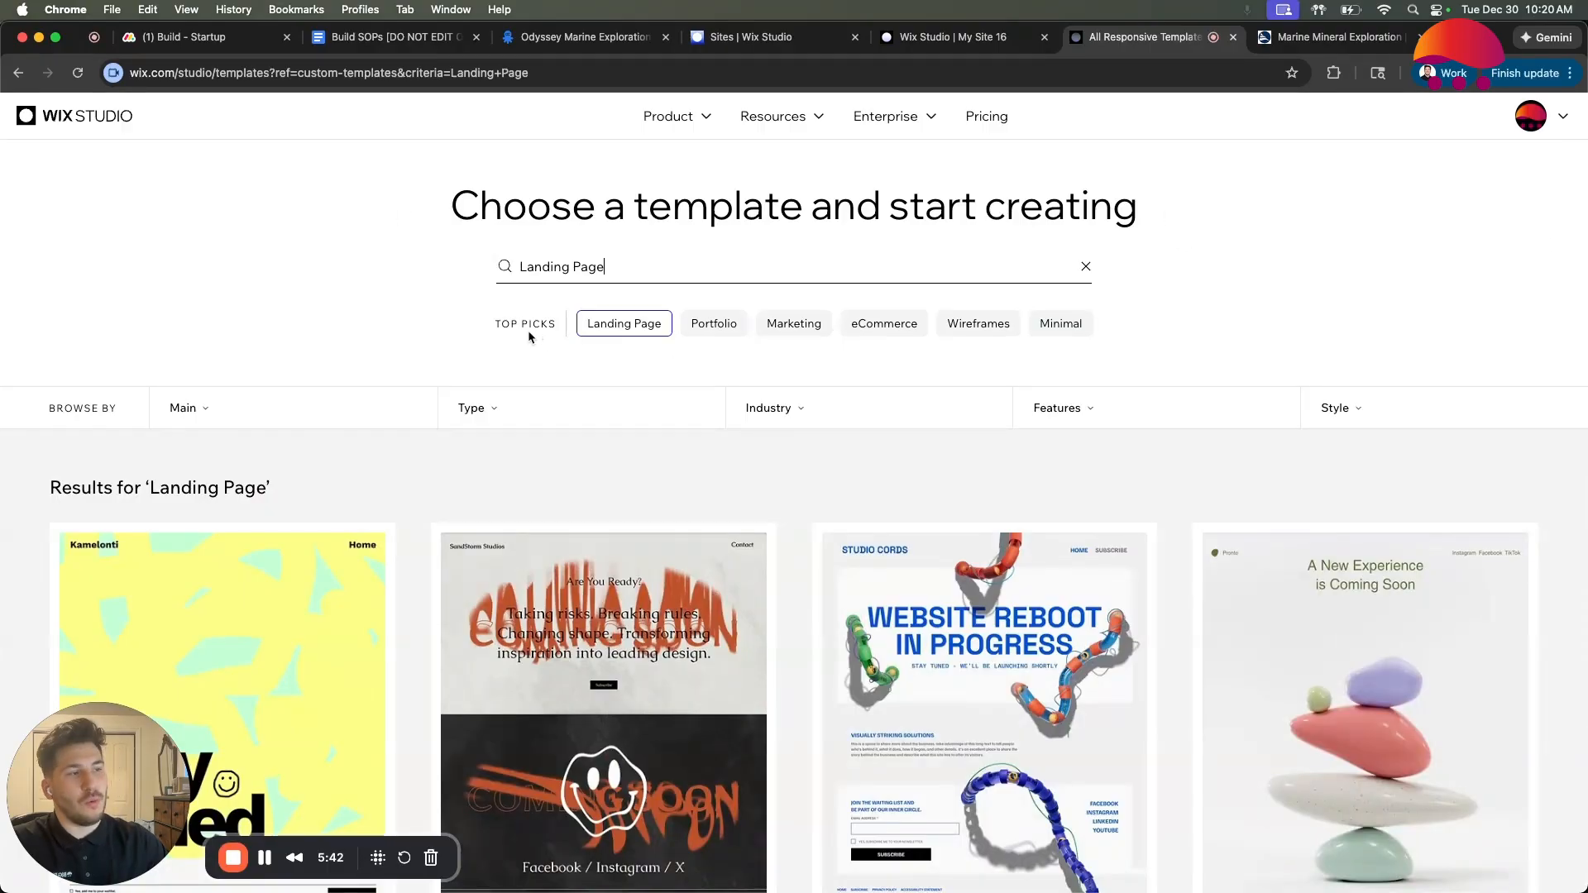
Look through the Portfolio templates in the gallery, and switch the top pick to Wireframes.
click(699, 324)
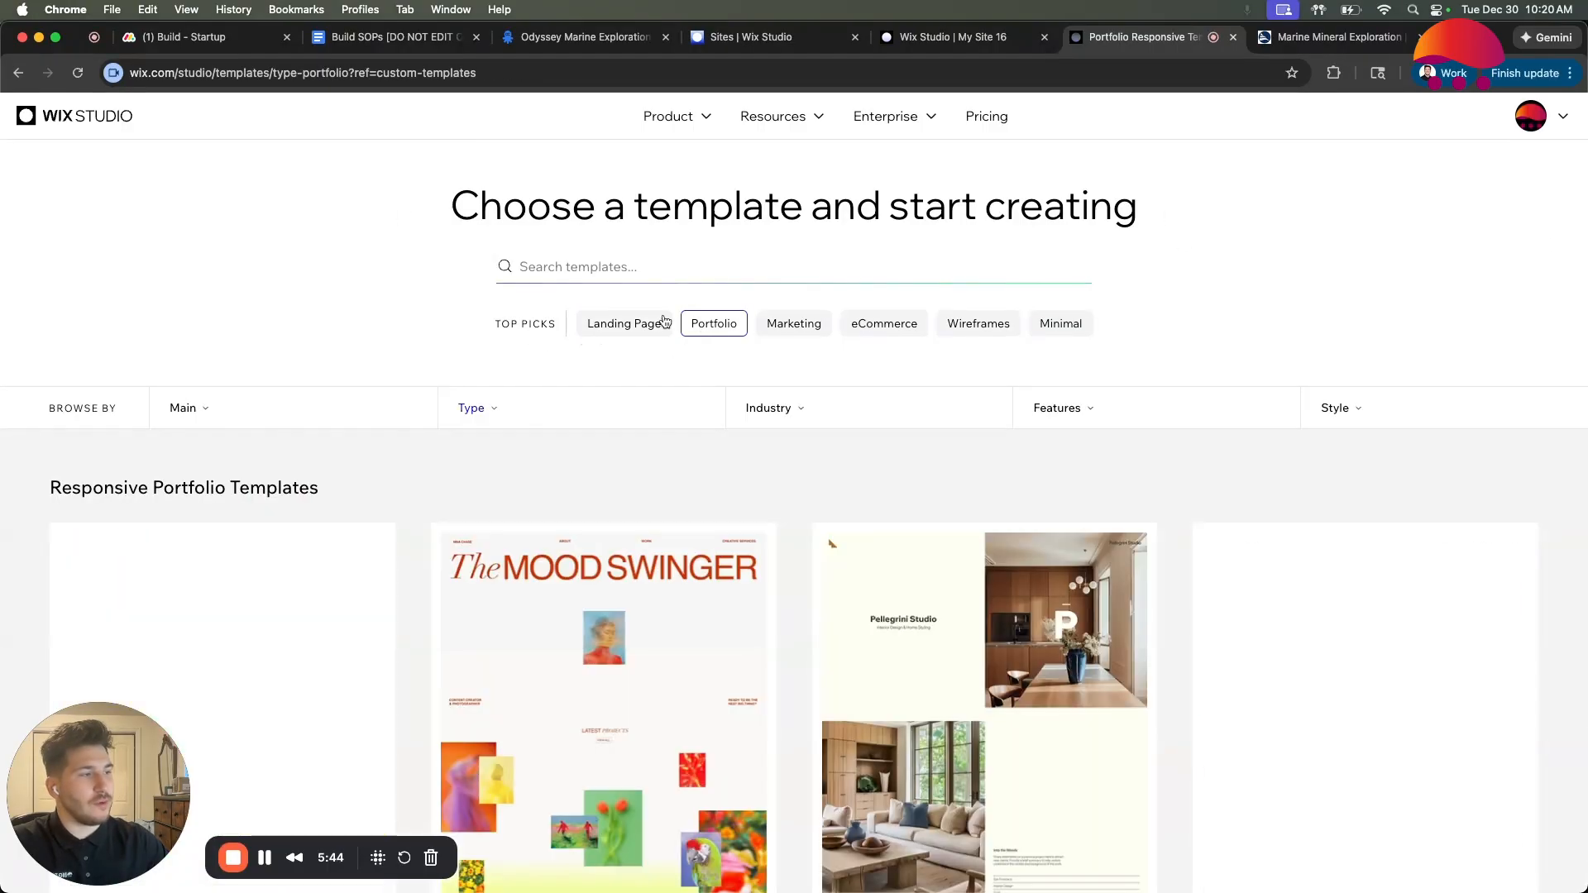
scroll(607, 786, down, 5)
scroll(608, 785, down, 5)
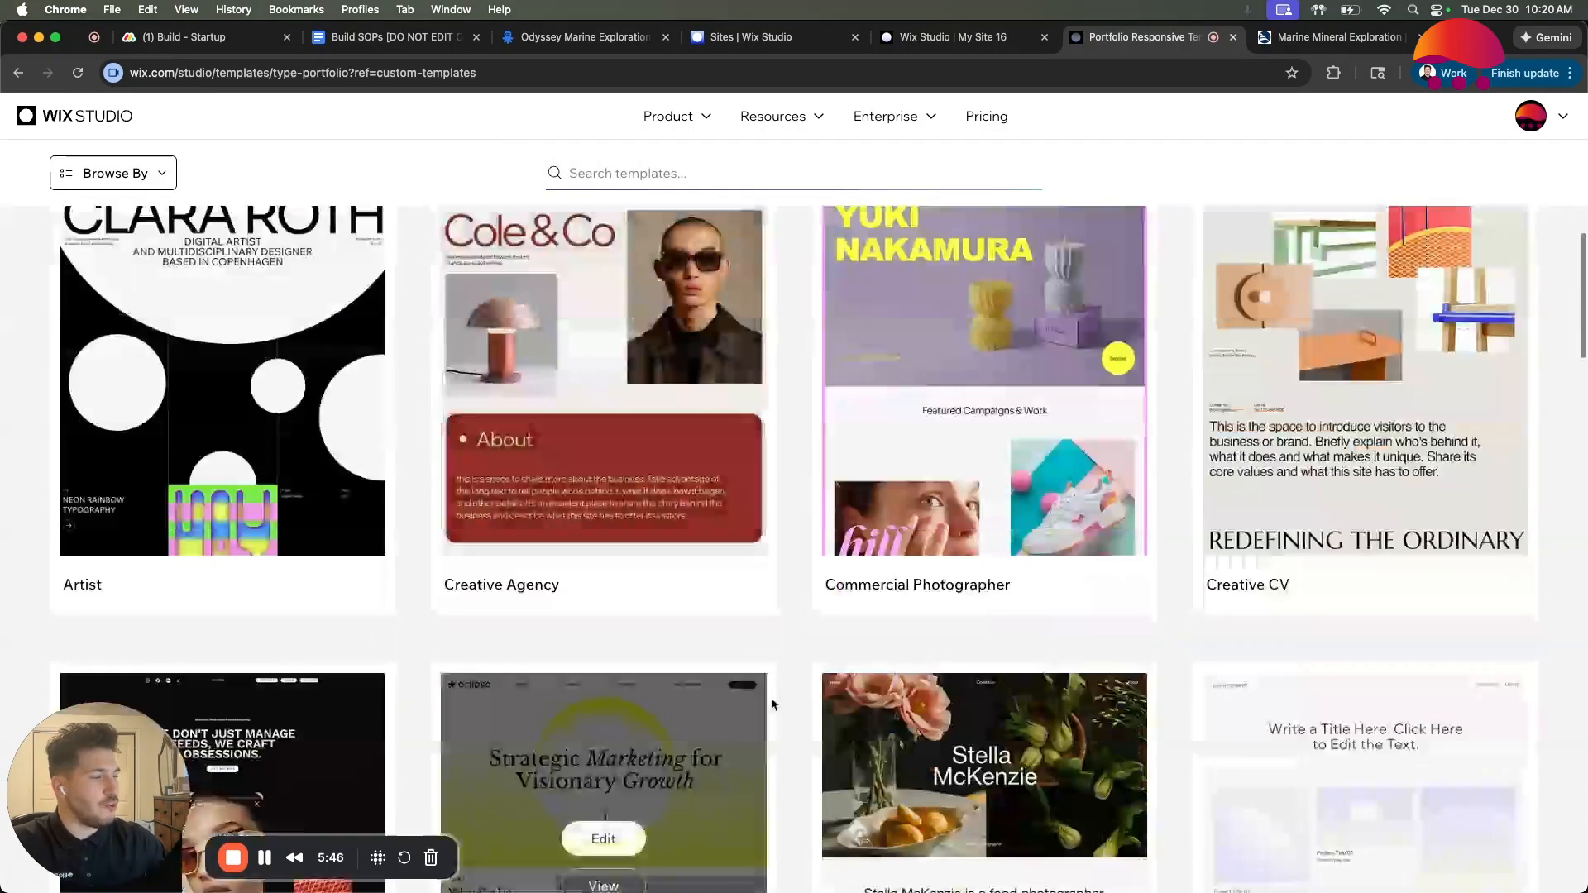
scroll(751, 504, up, 10)
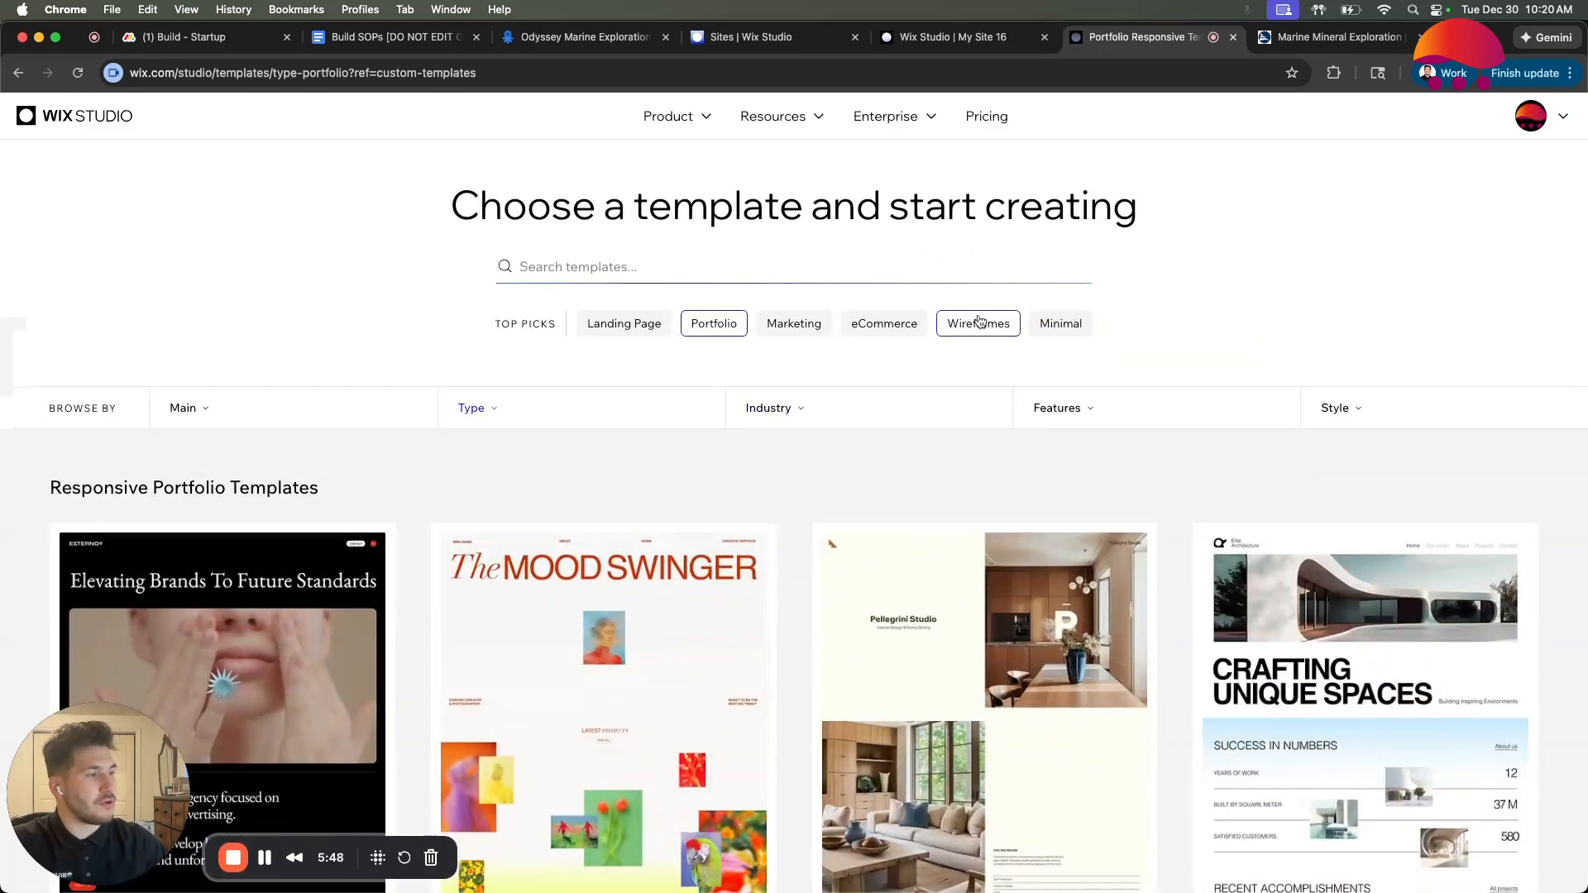
click(960, 326)
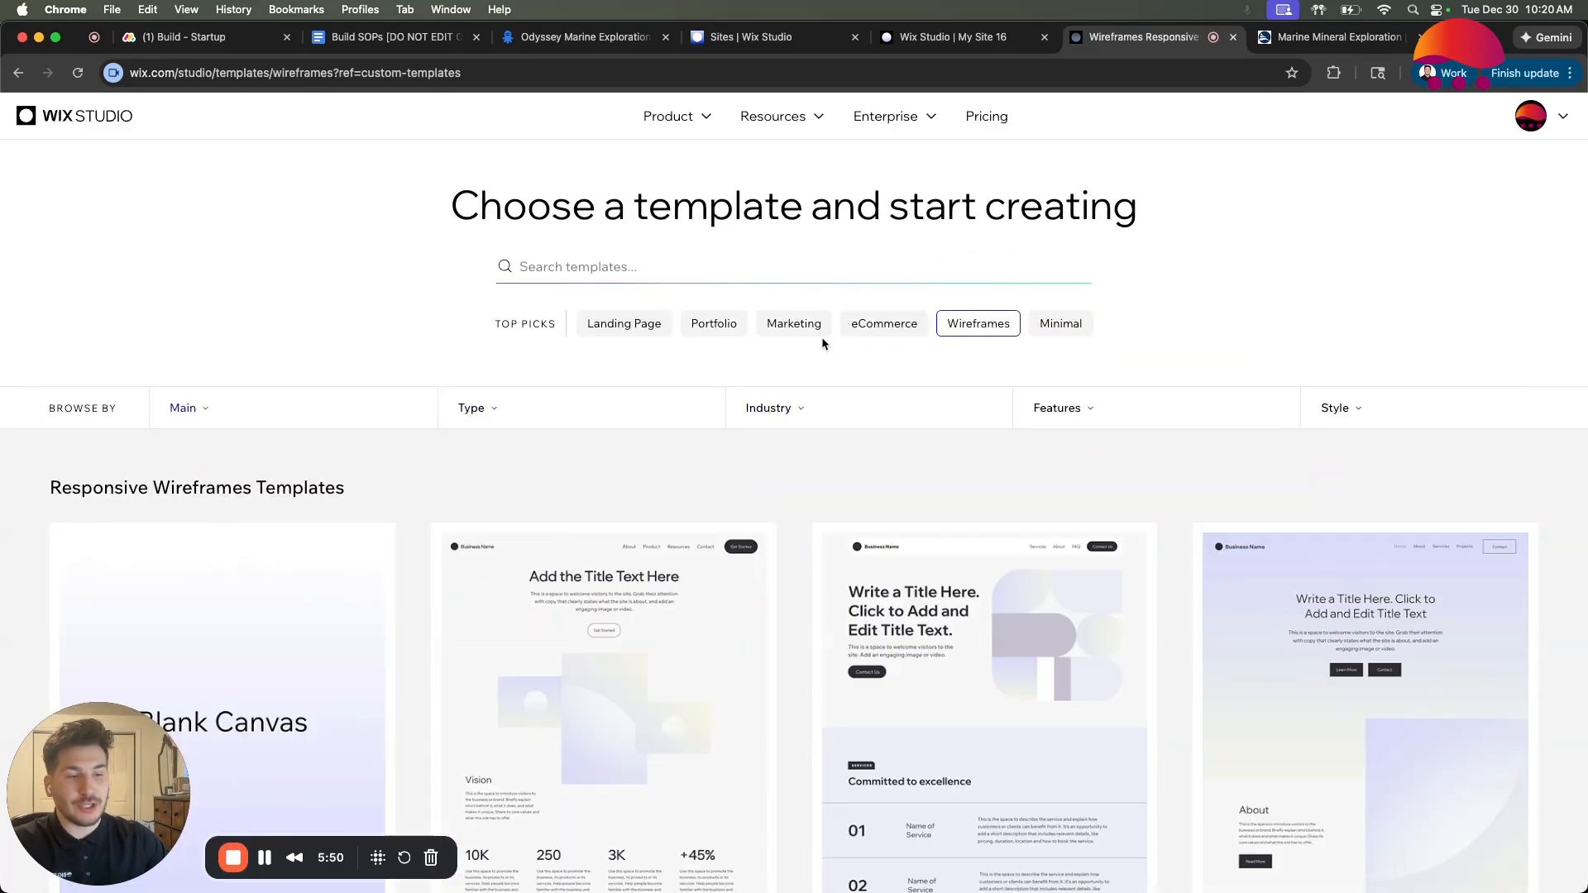
Look through the Wireframes templates and open the One Page Wireframe template for editing.
scroll(798, 343, down, 3)
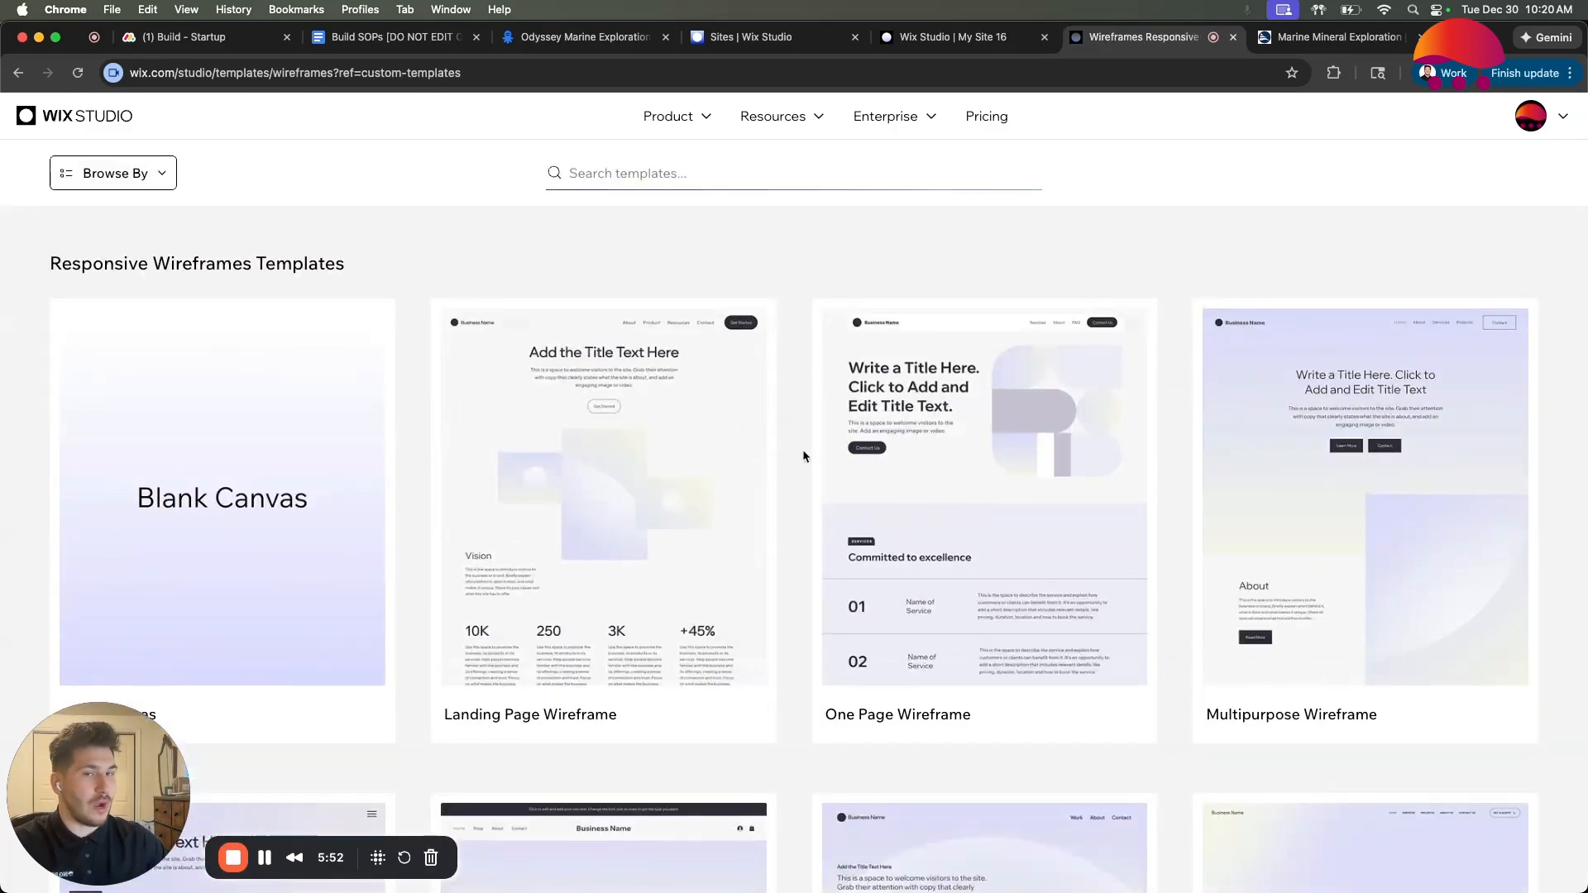
scroll(803, 456, down, 1)
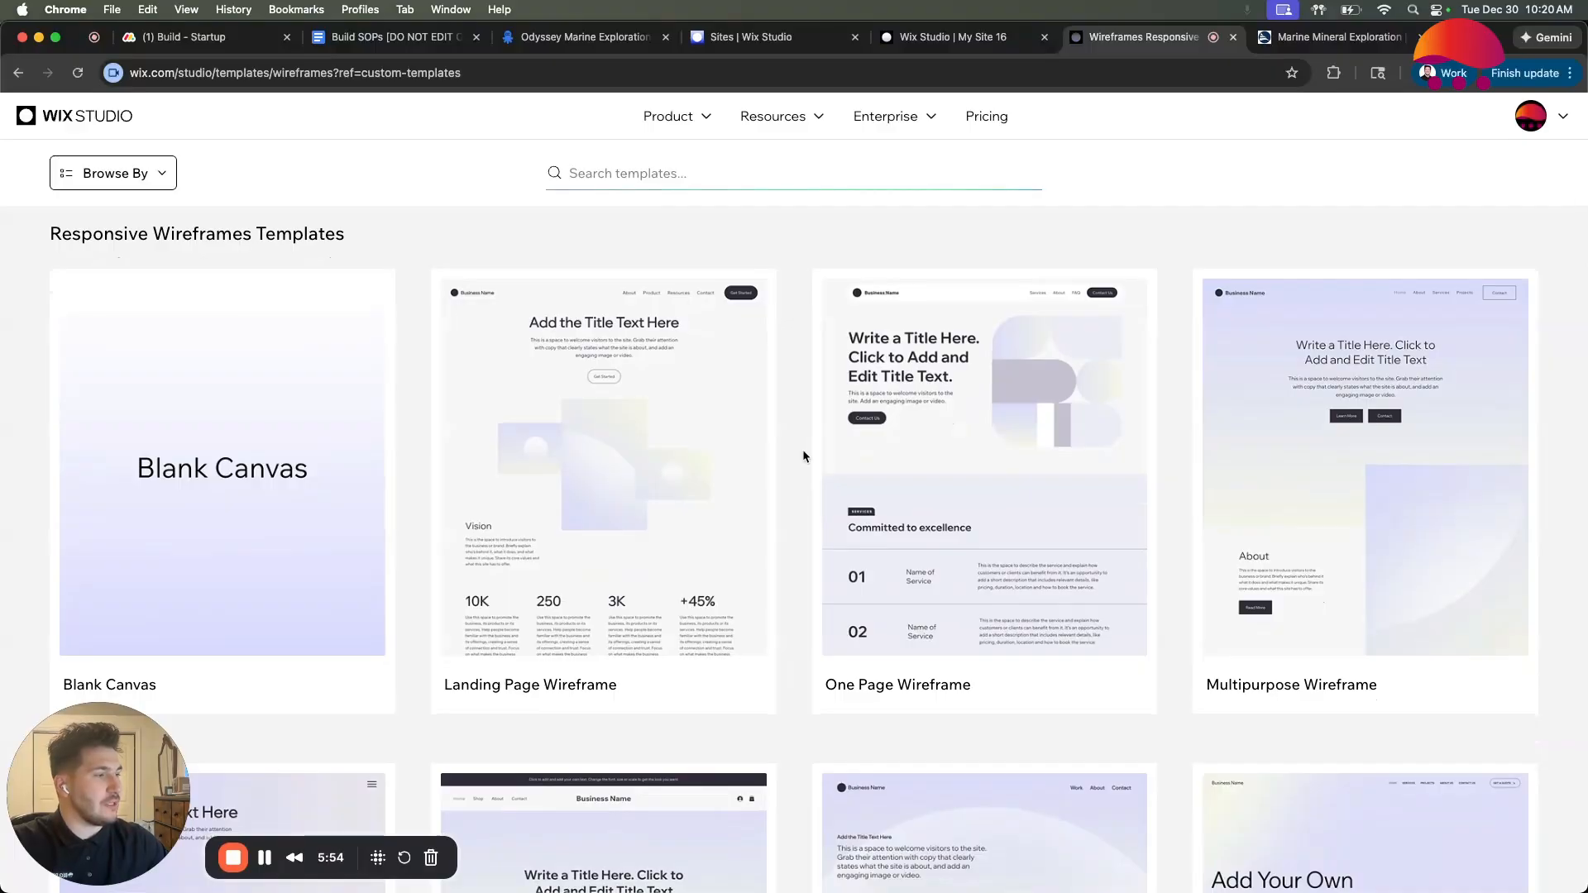
mouse_move(947, 400)
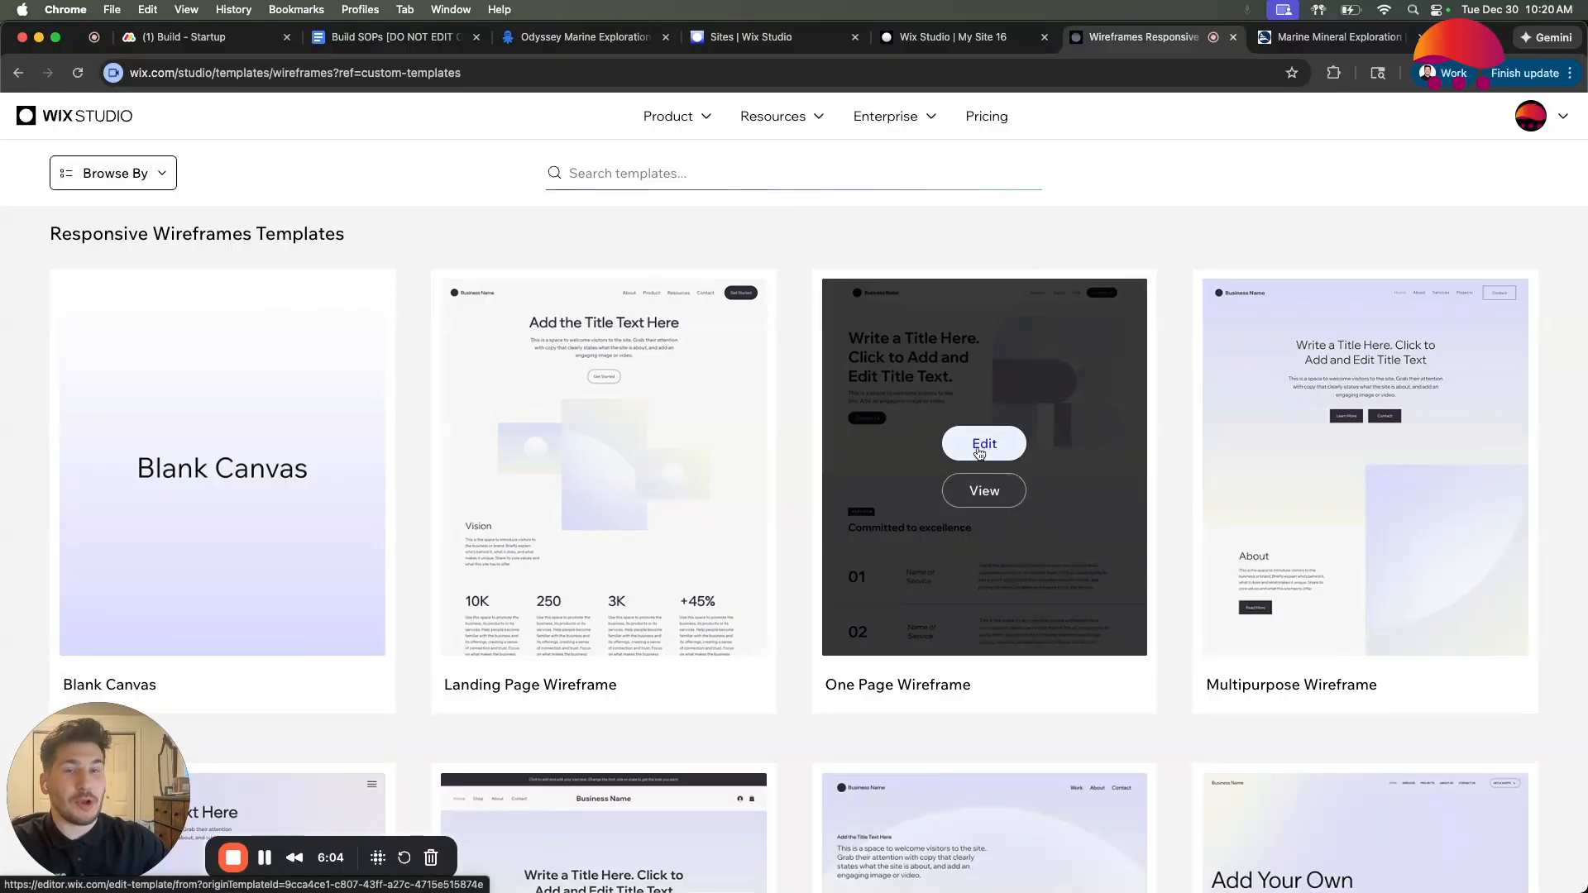
click(975, 450)
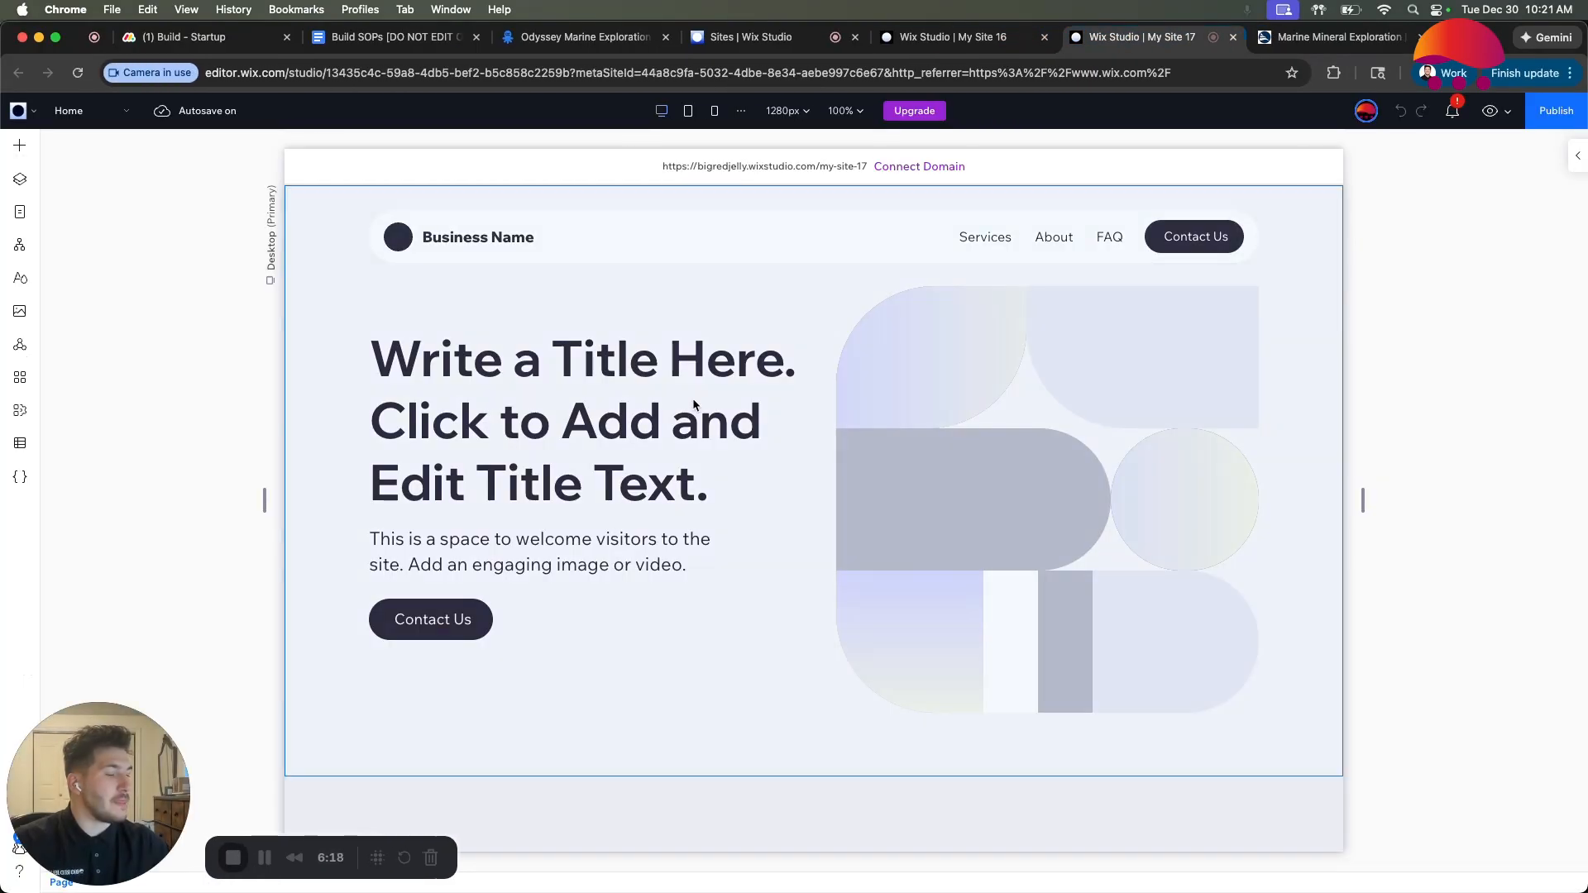
Rename the first section grid below the header to "Hero Section" in the page's layers.
click(452, 288)
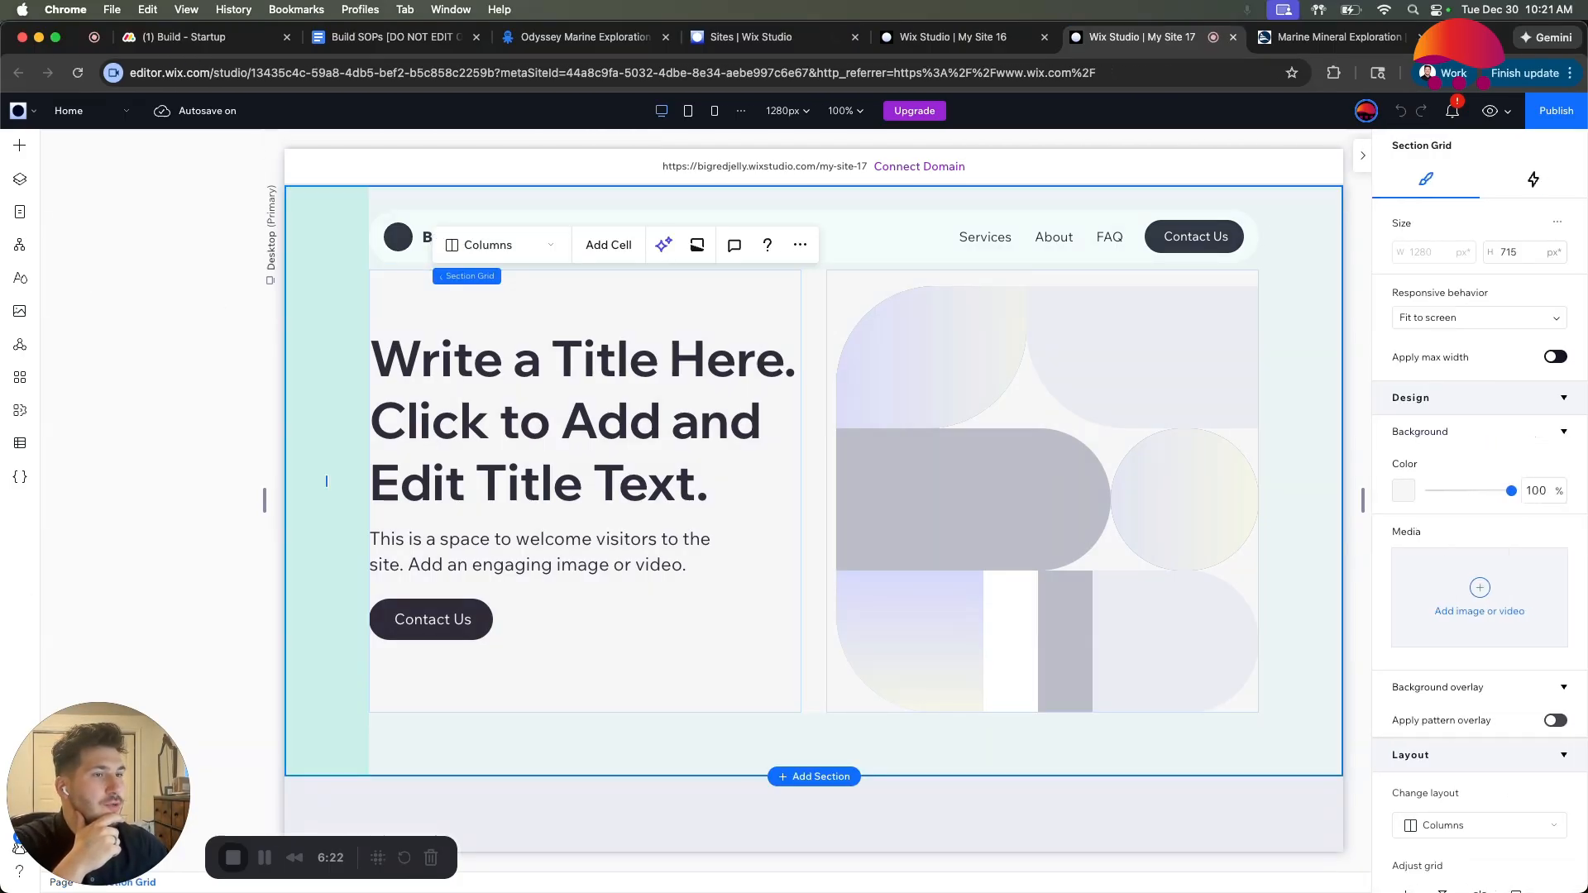
click(20, 180)
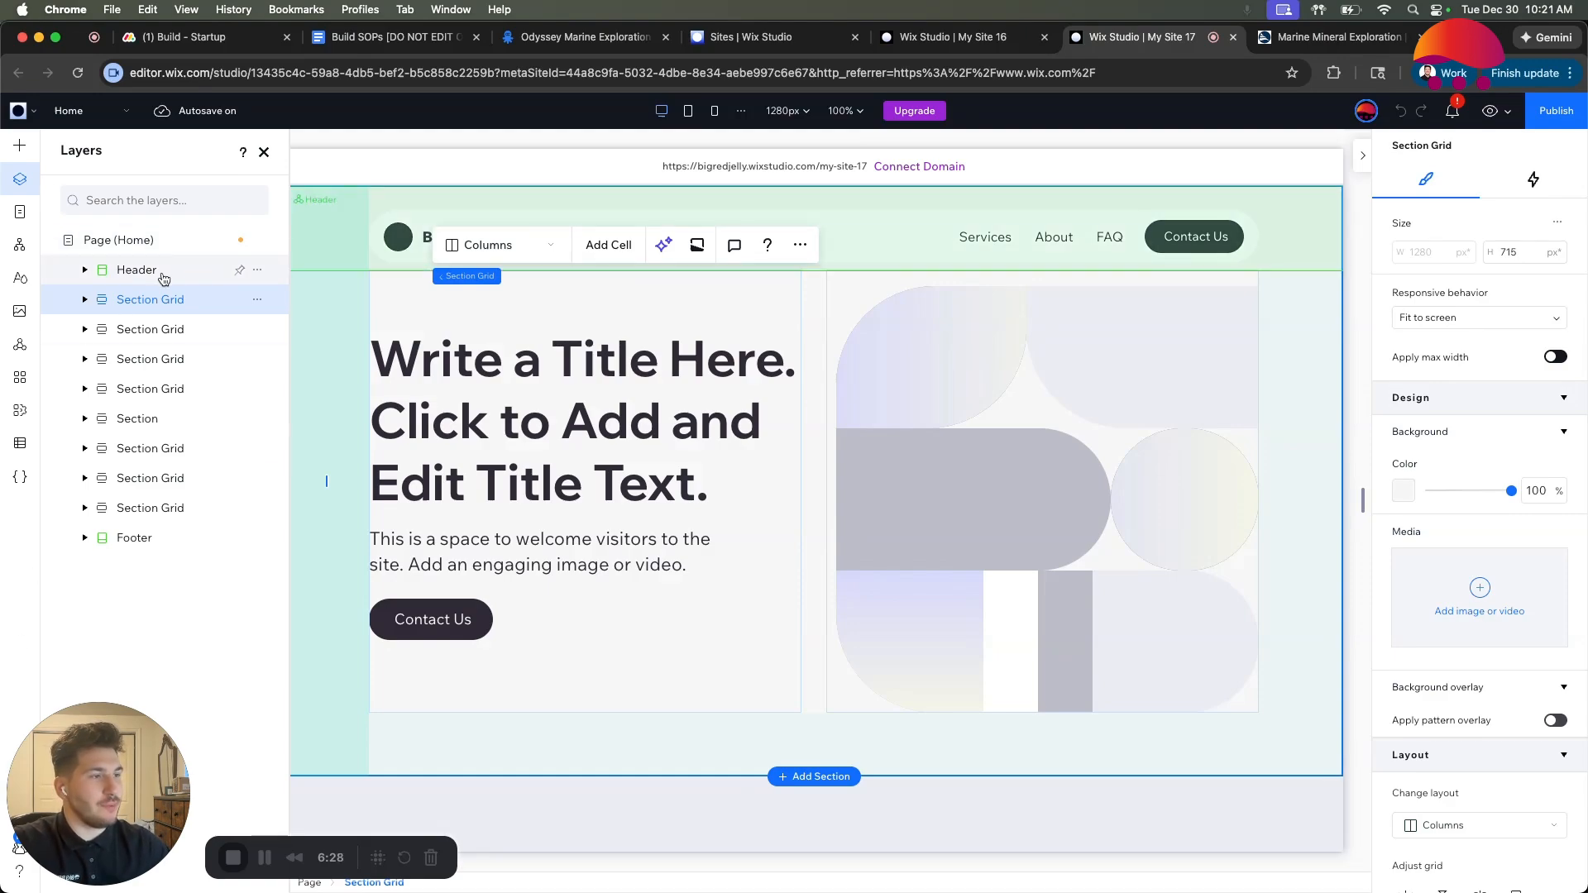
click(164, 327)
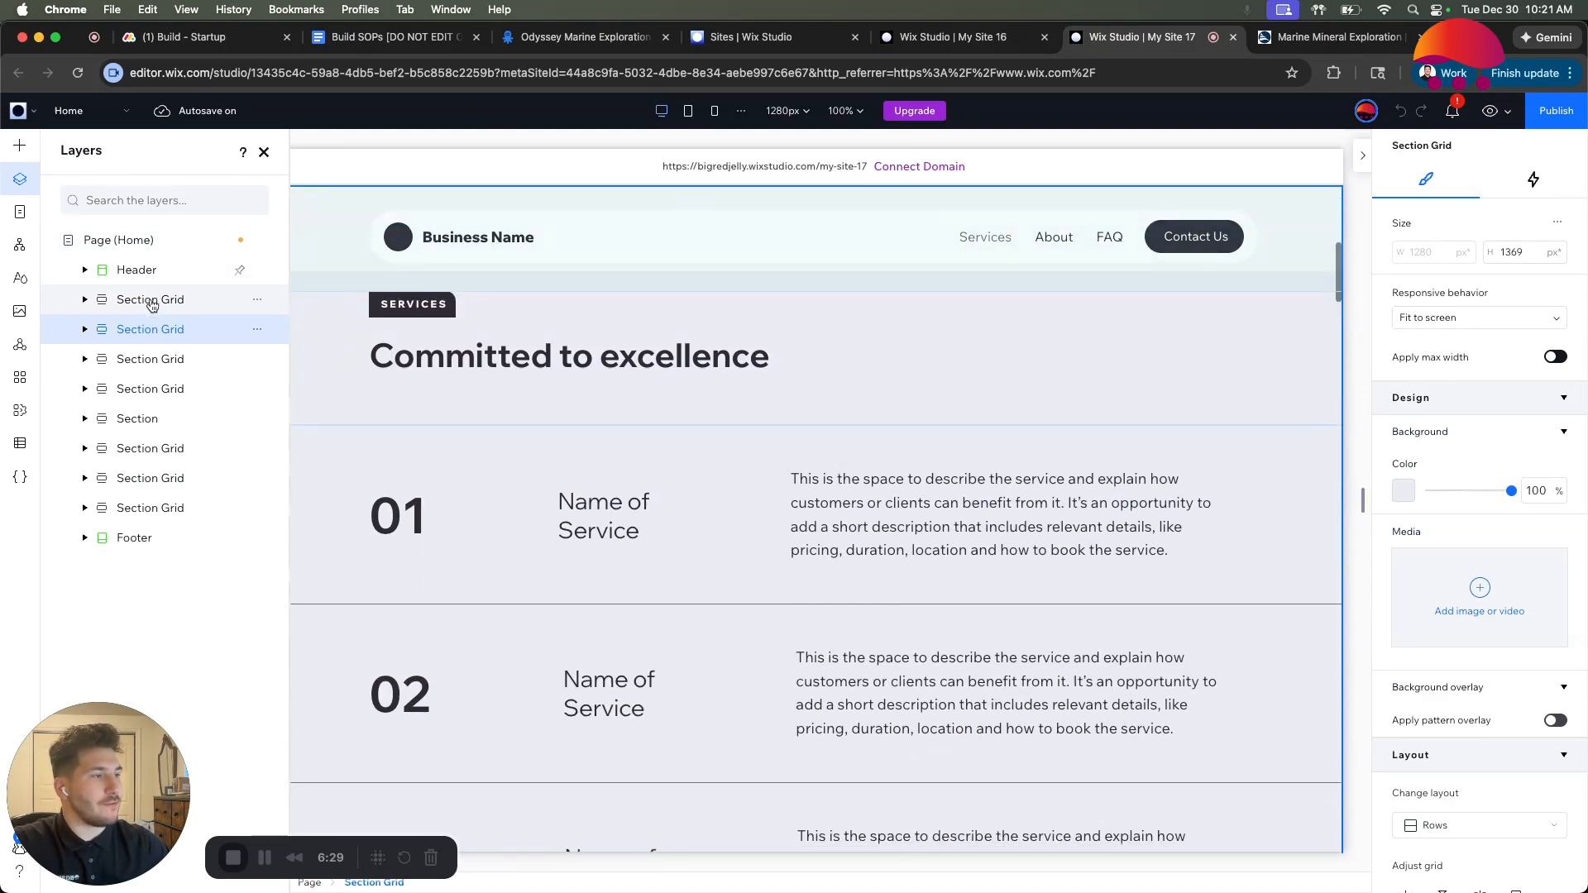
click(151, 301)
double_click(142, 299)
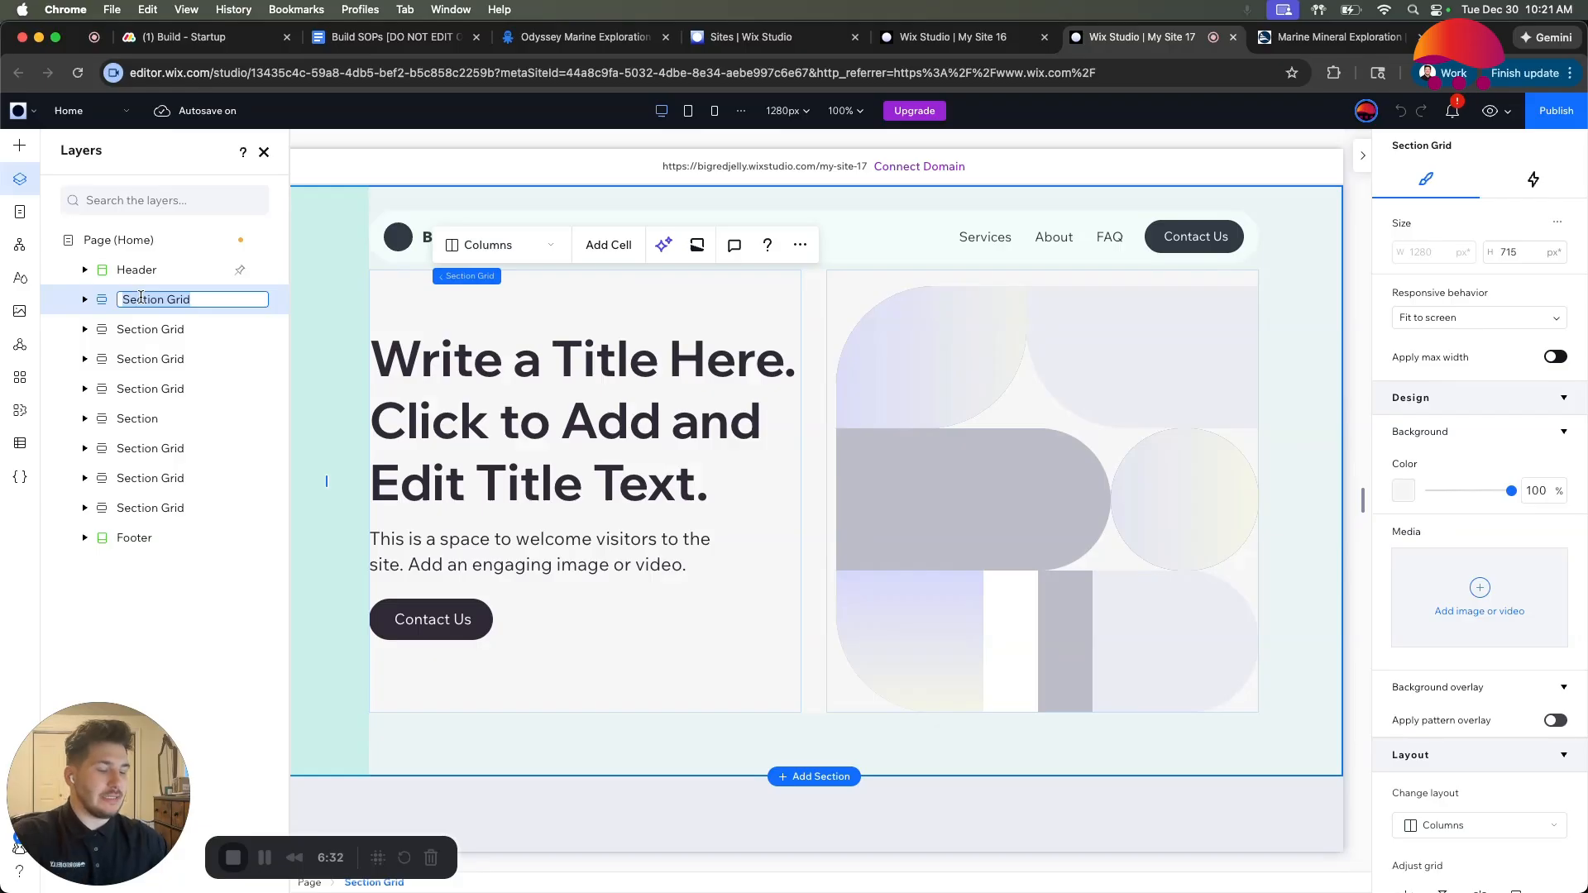
text(Hero)
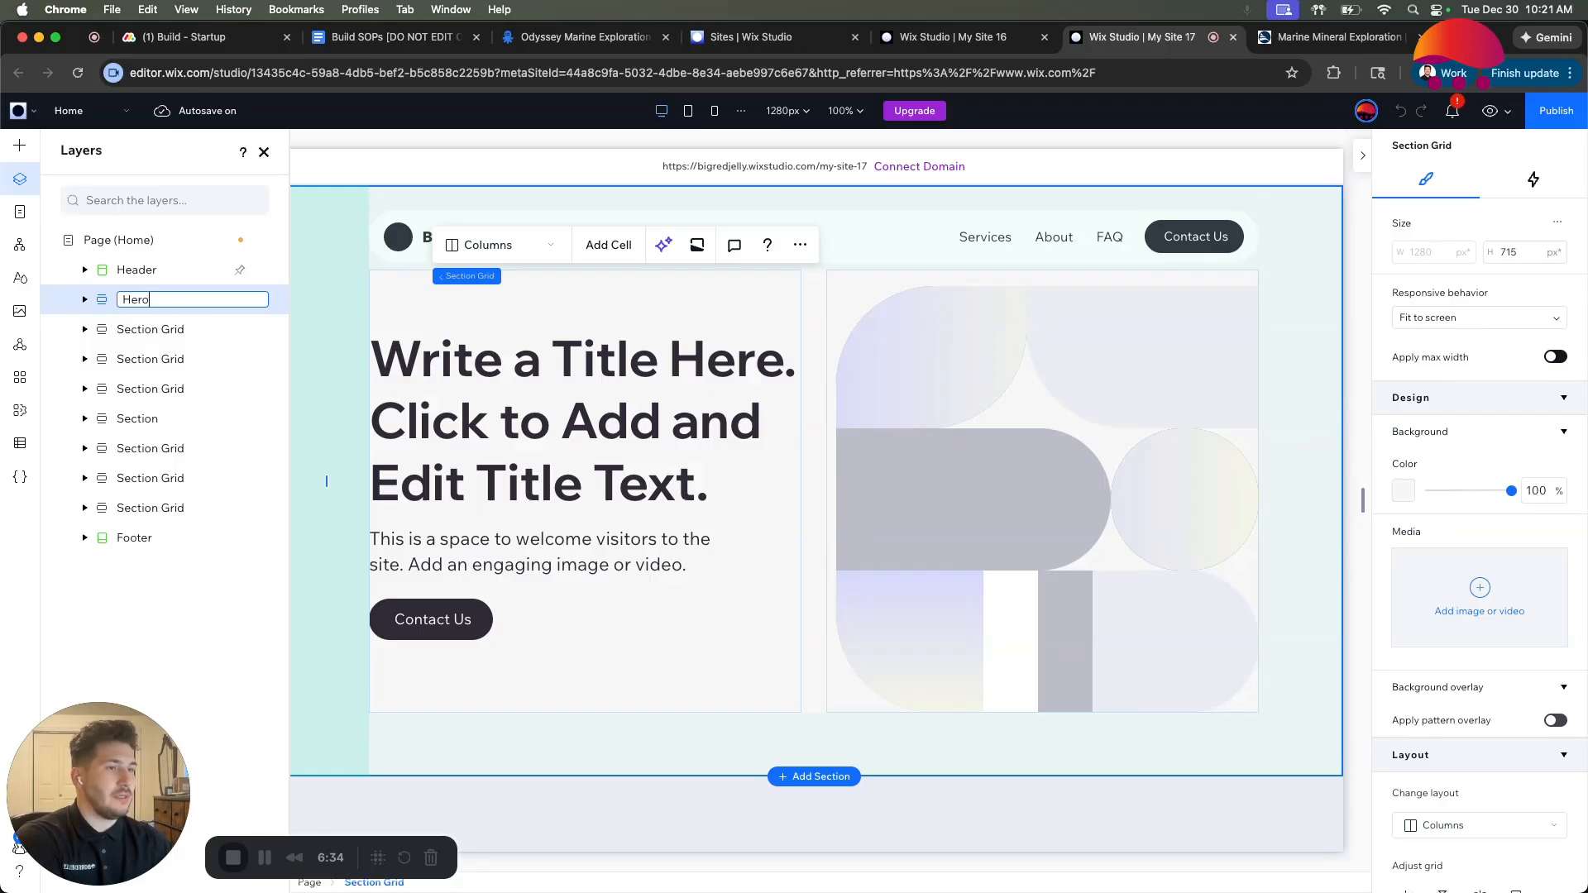
text( Section)
key(Return)
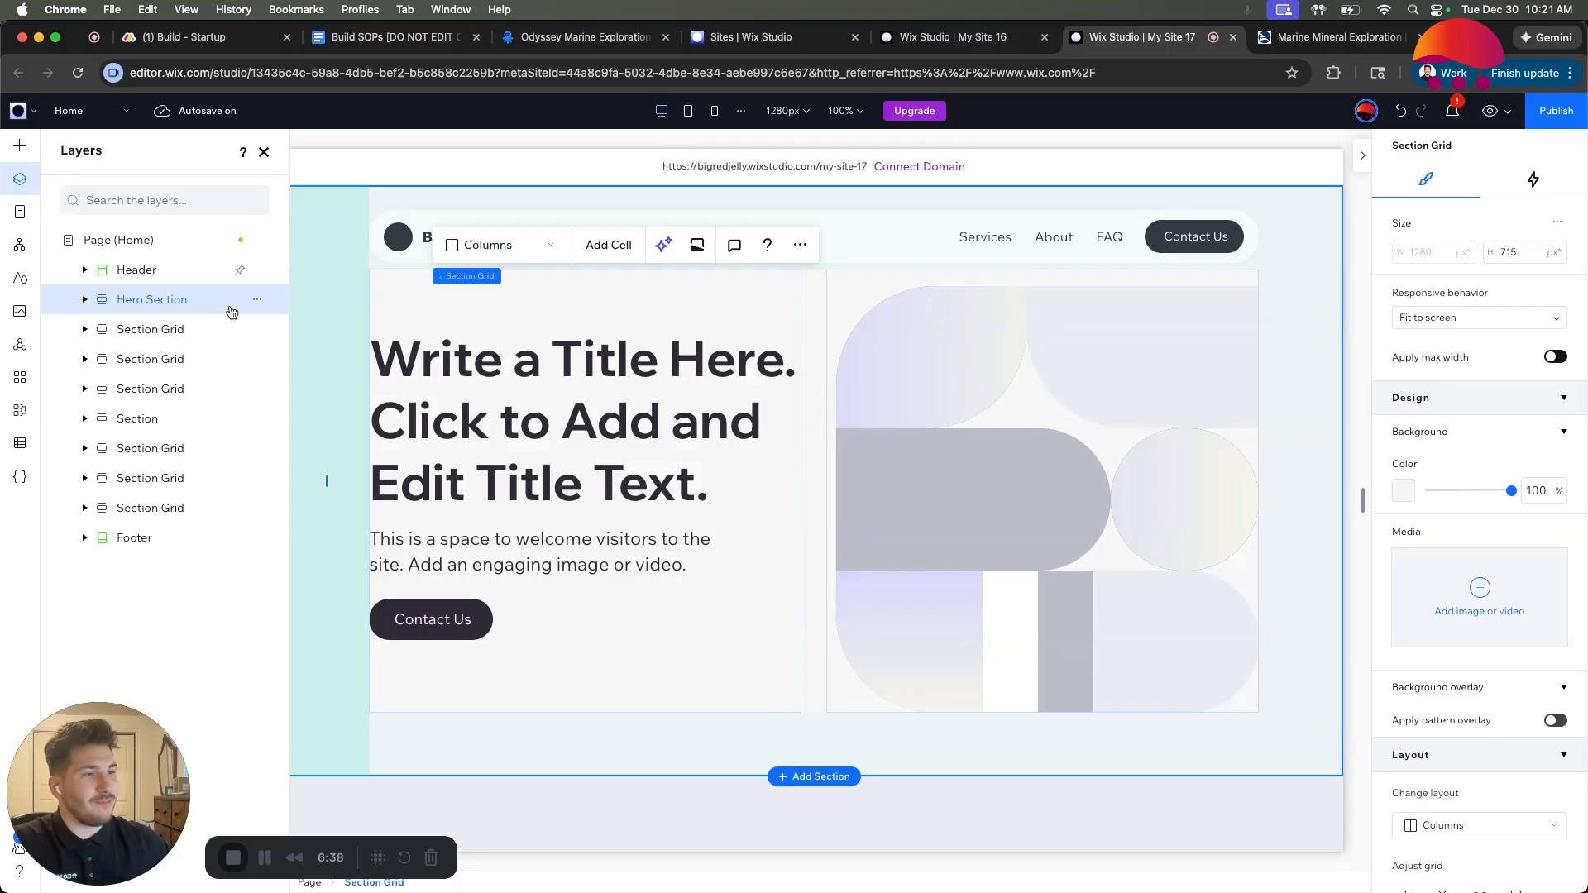
Copy the Hero Section onto the home page of My Site 16 and delete the blank starting section there.
click(257, 300)
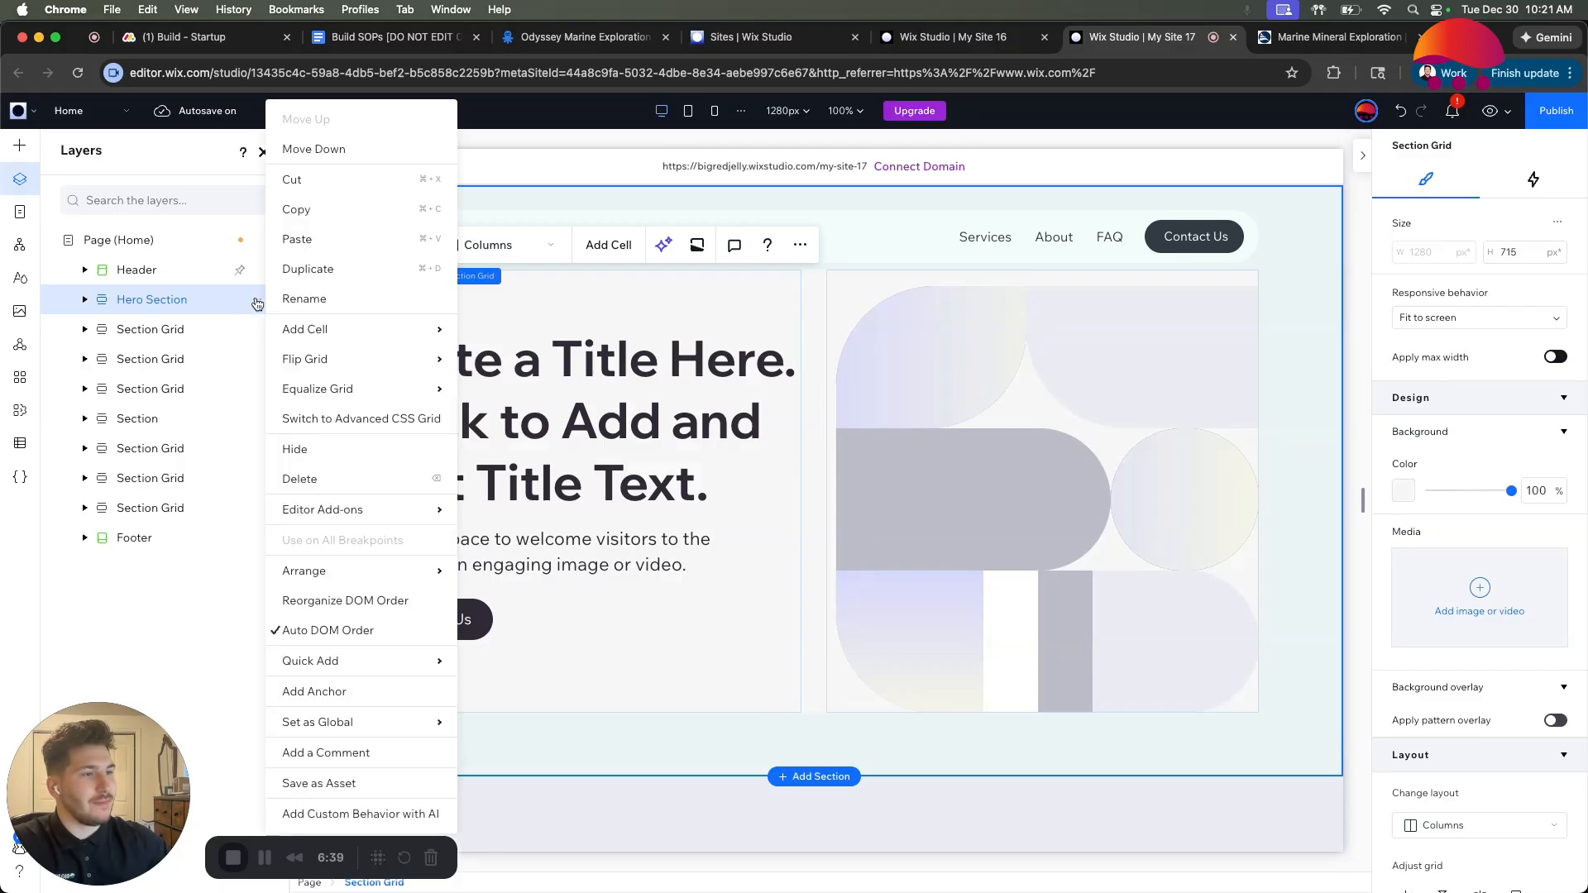
click(322, 212)
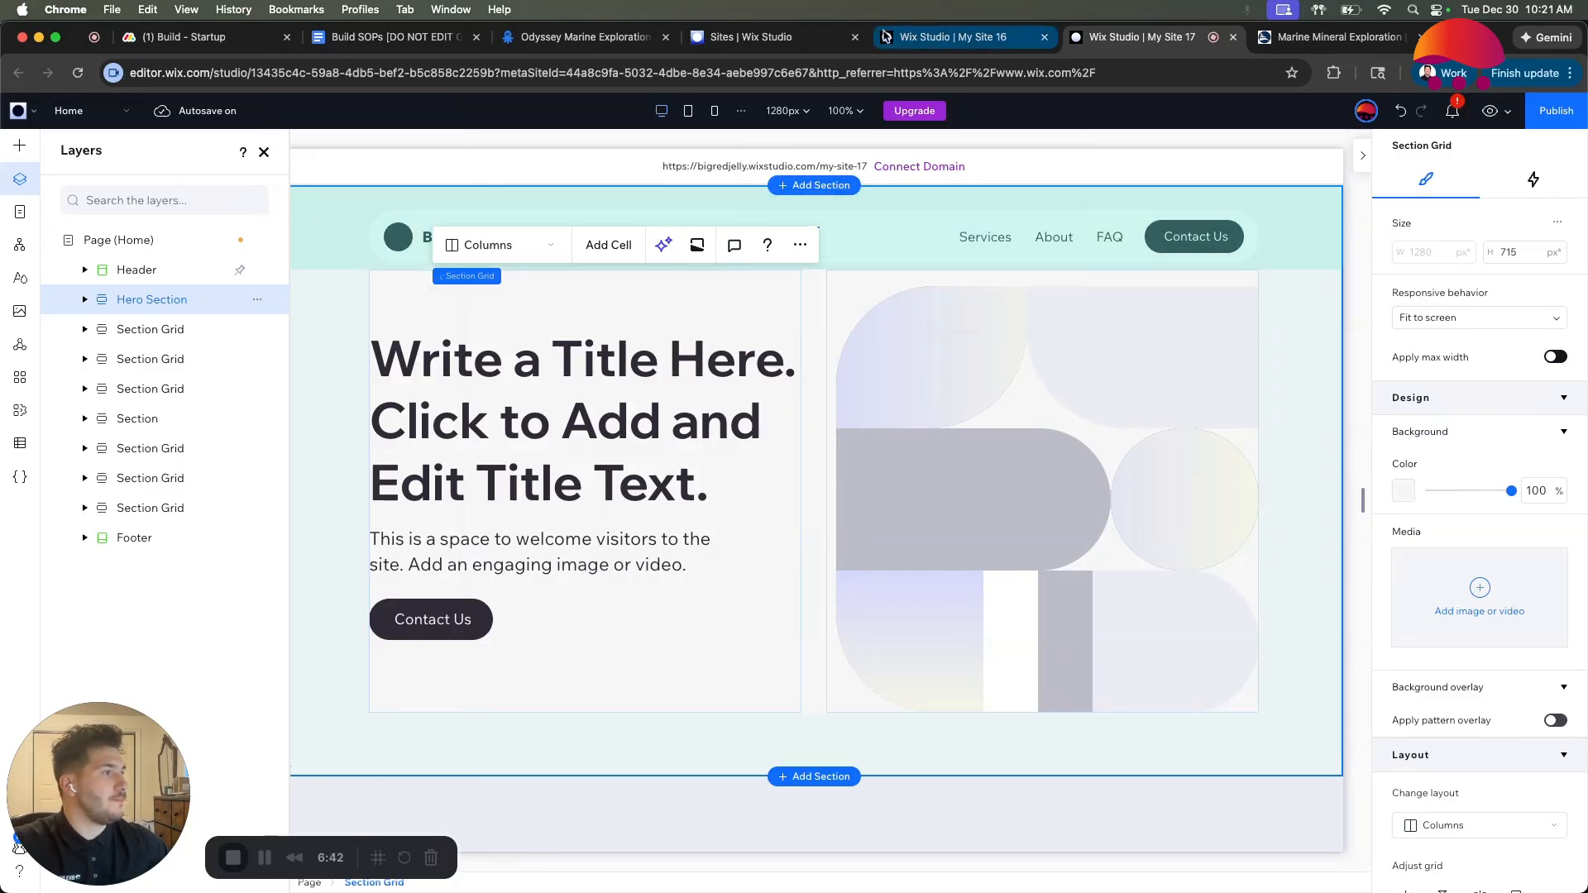
click(756, 41)
click(952, 36)
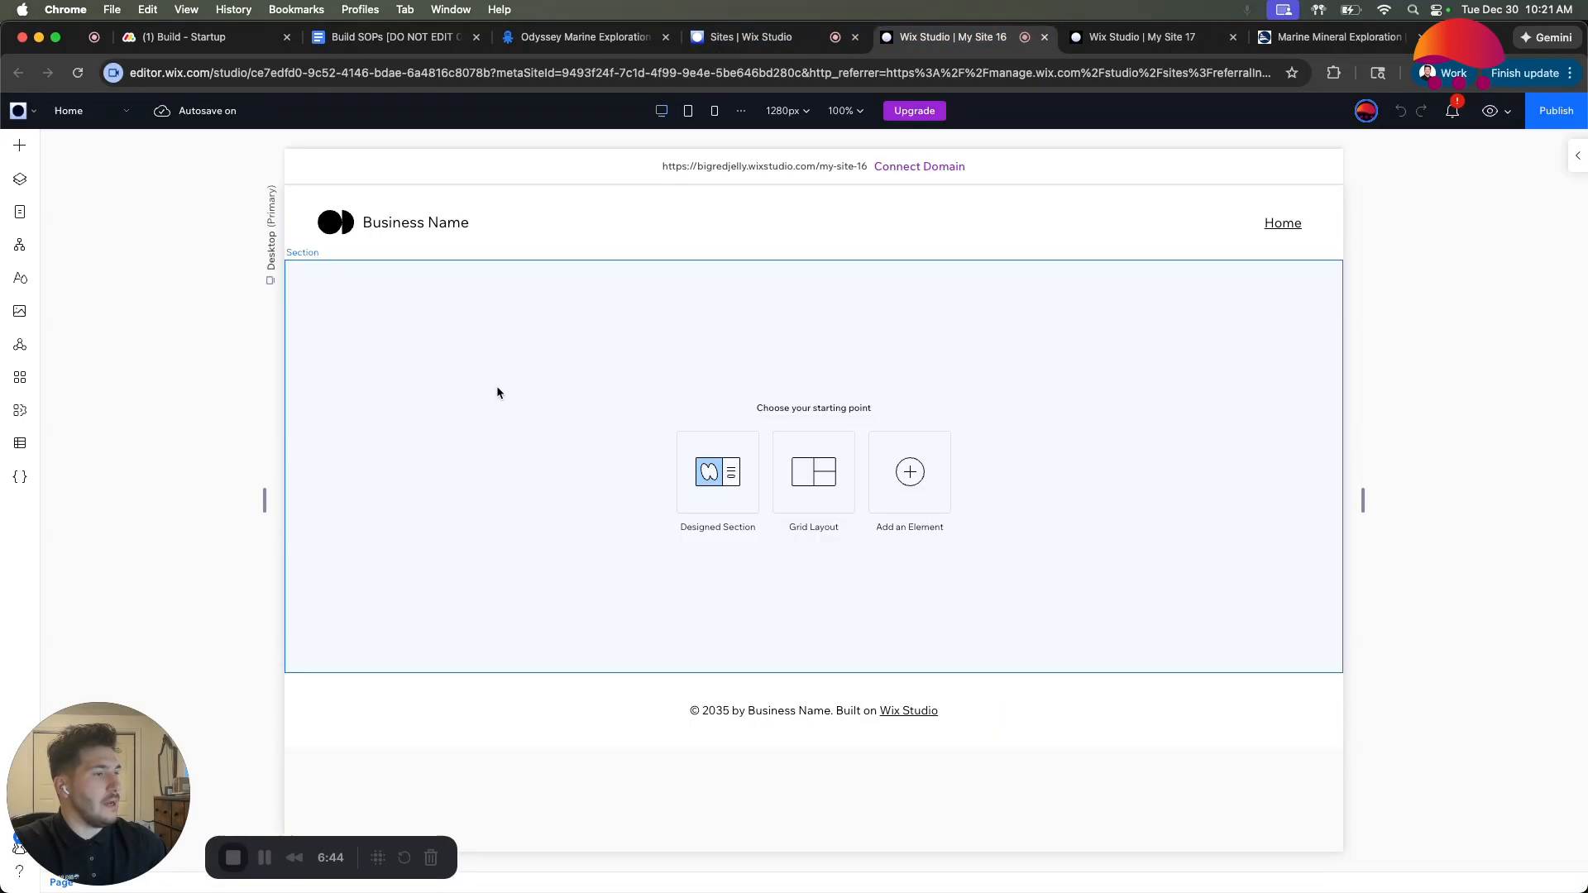
click(496, 385)
right_click(475, 383)
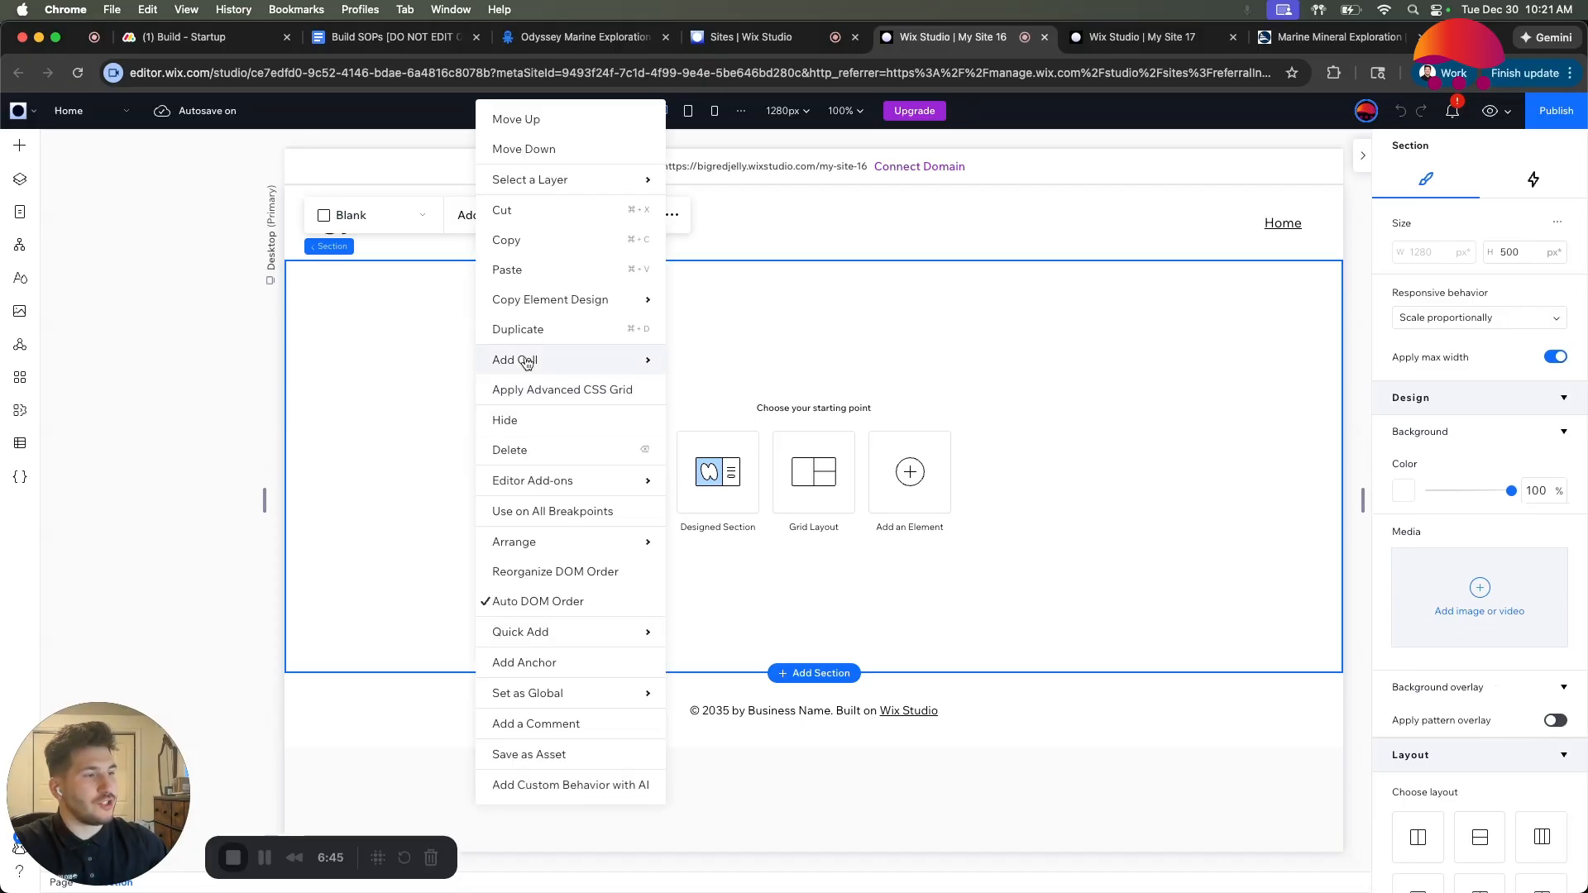
click(506, 270)
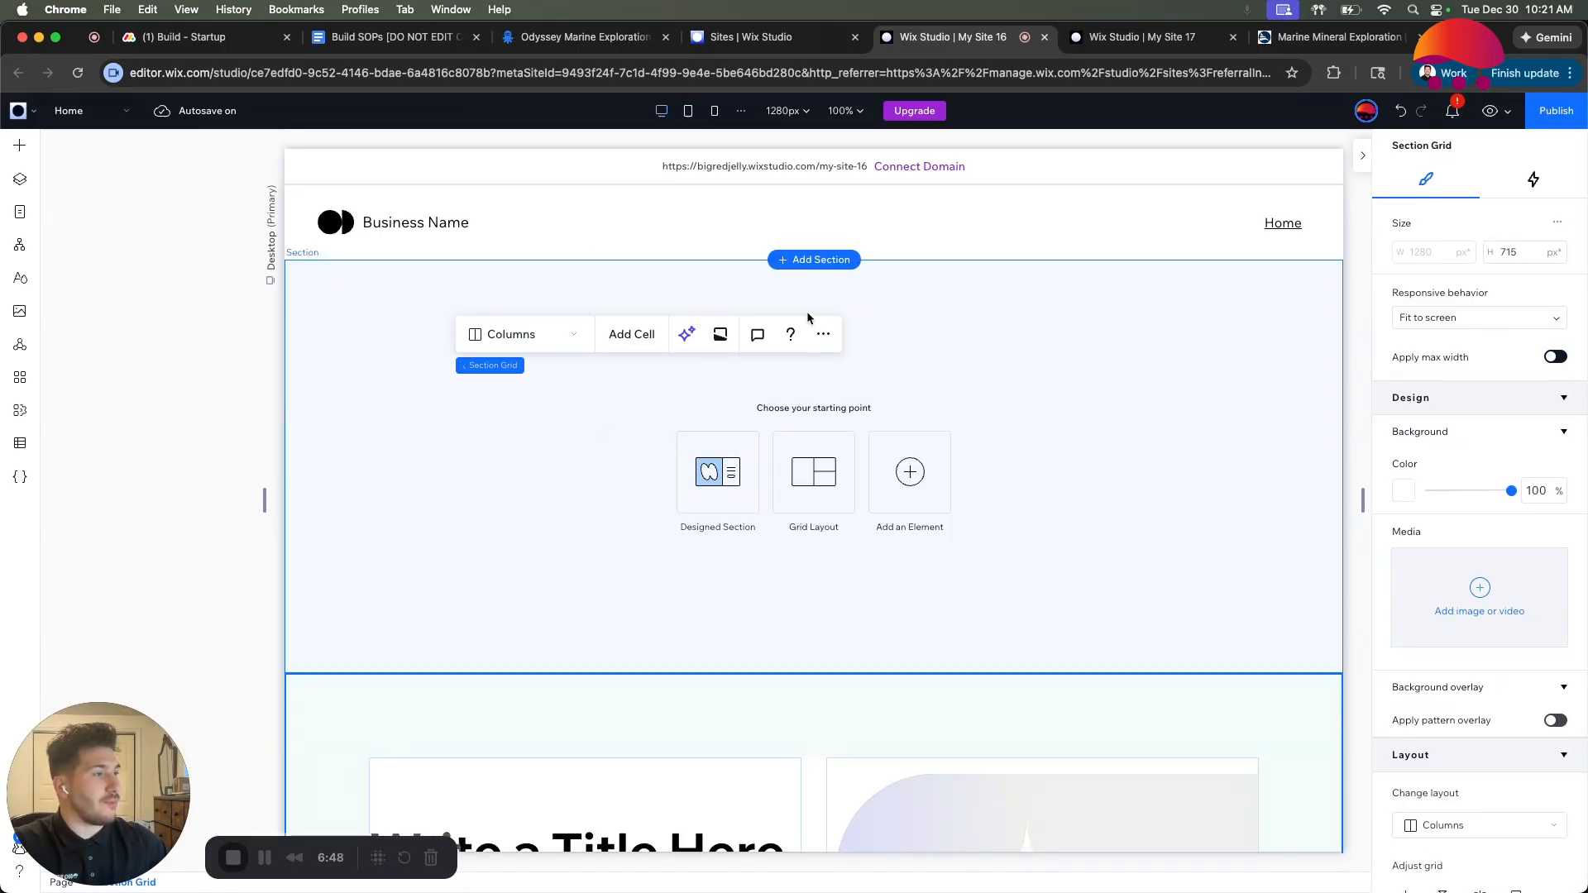
right_click(1044, 343)
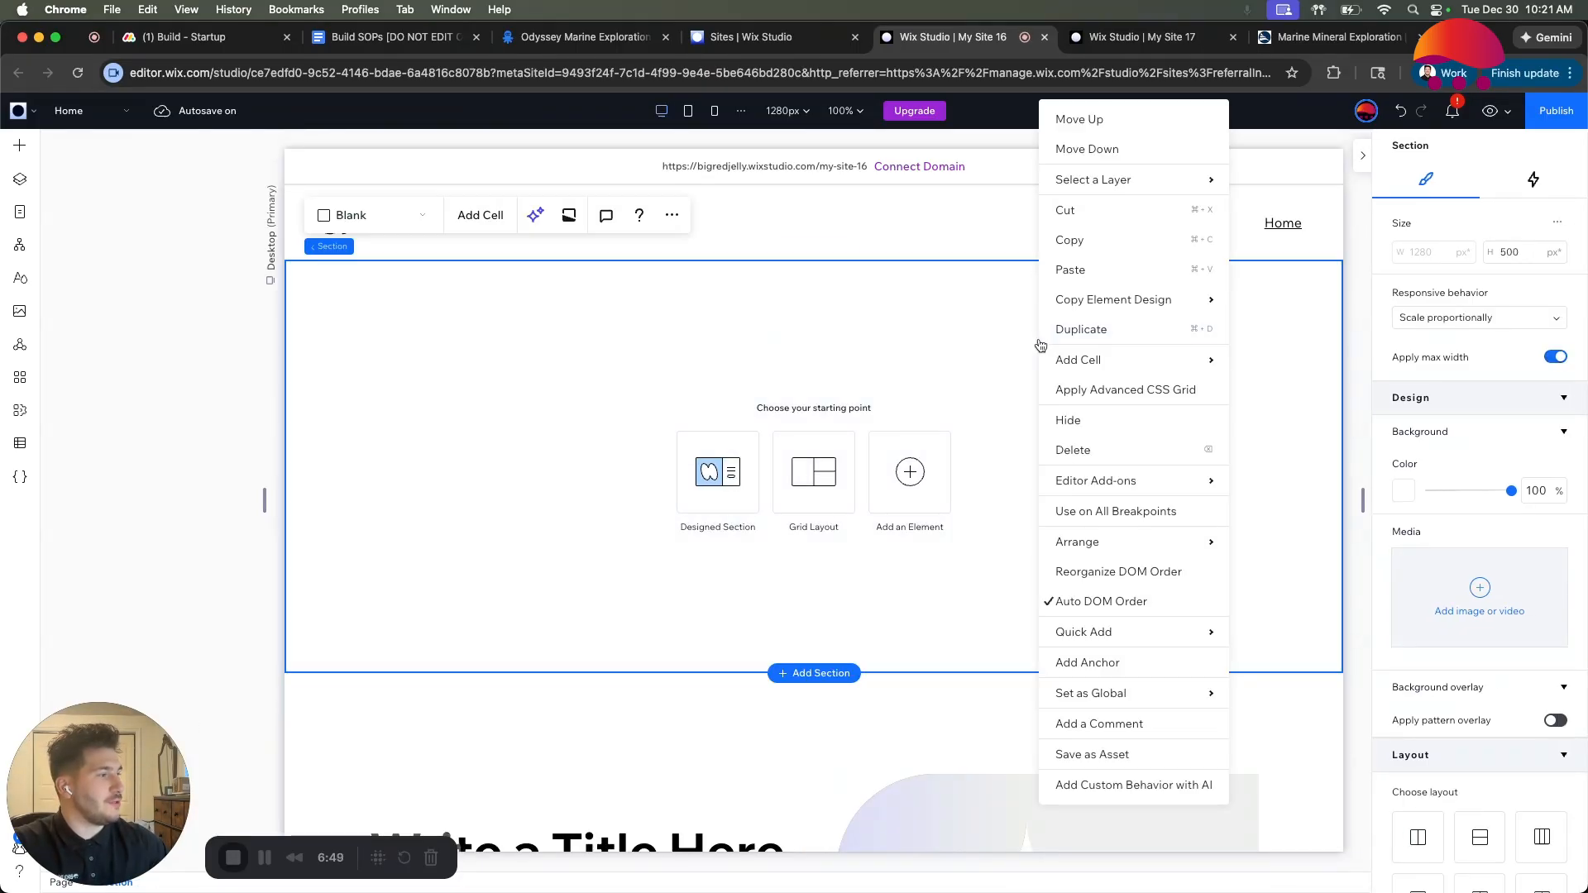
click(1089, 447)
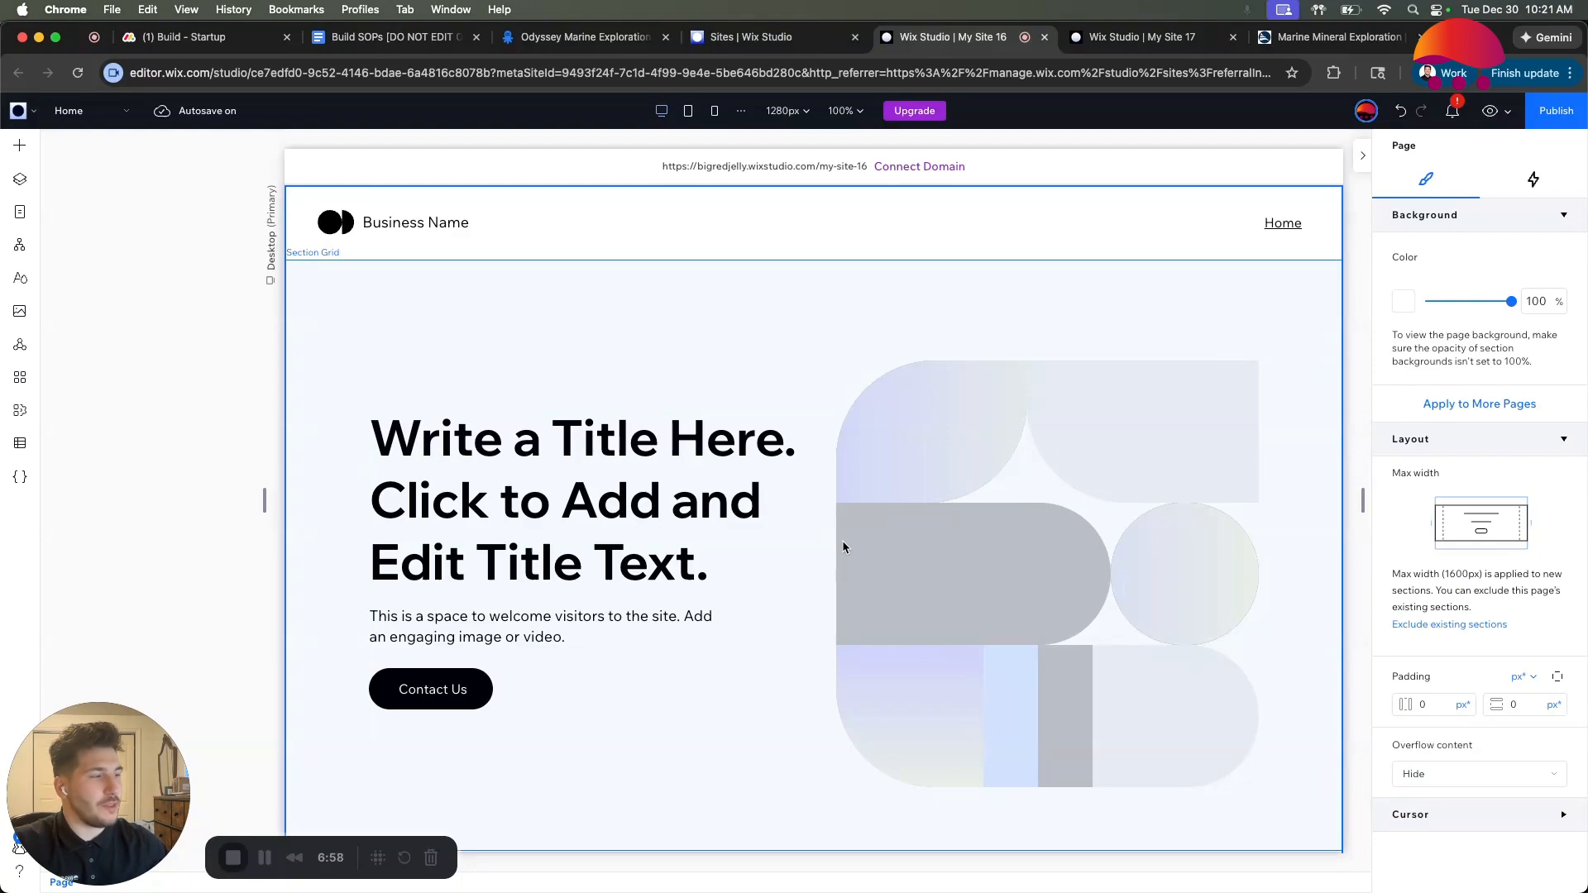
Go back to the Sites list and open the Odysseymarine site for editing.
click(749, 36)
mouse_move(702, 485)
mouse_move(1146, 557)
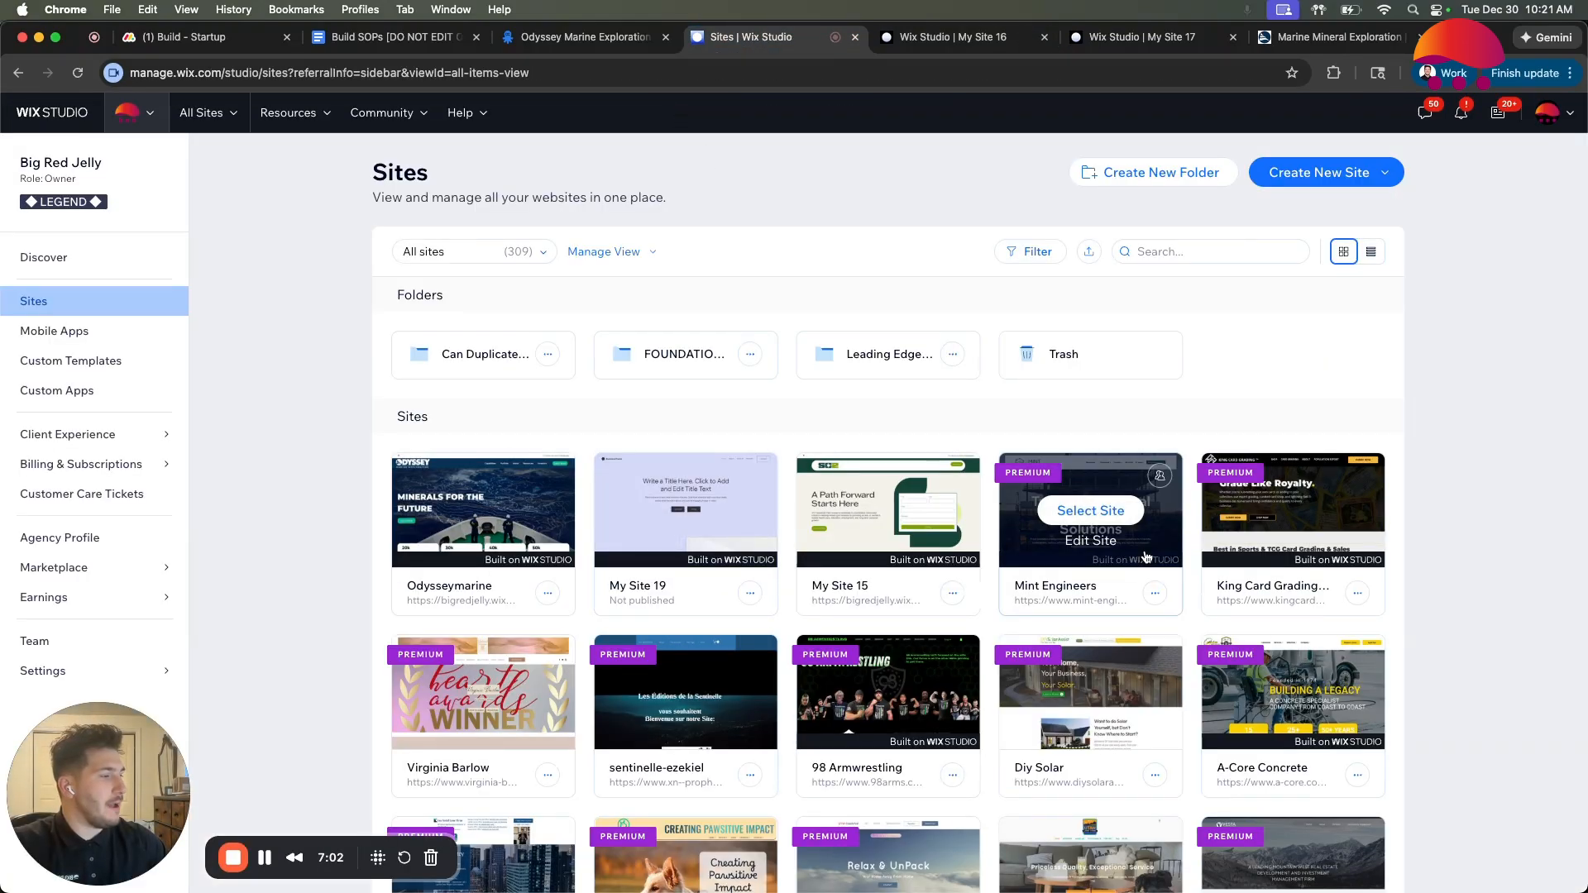
mouse_move(847, 712)
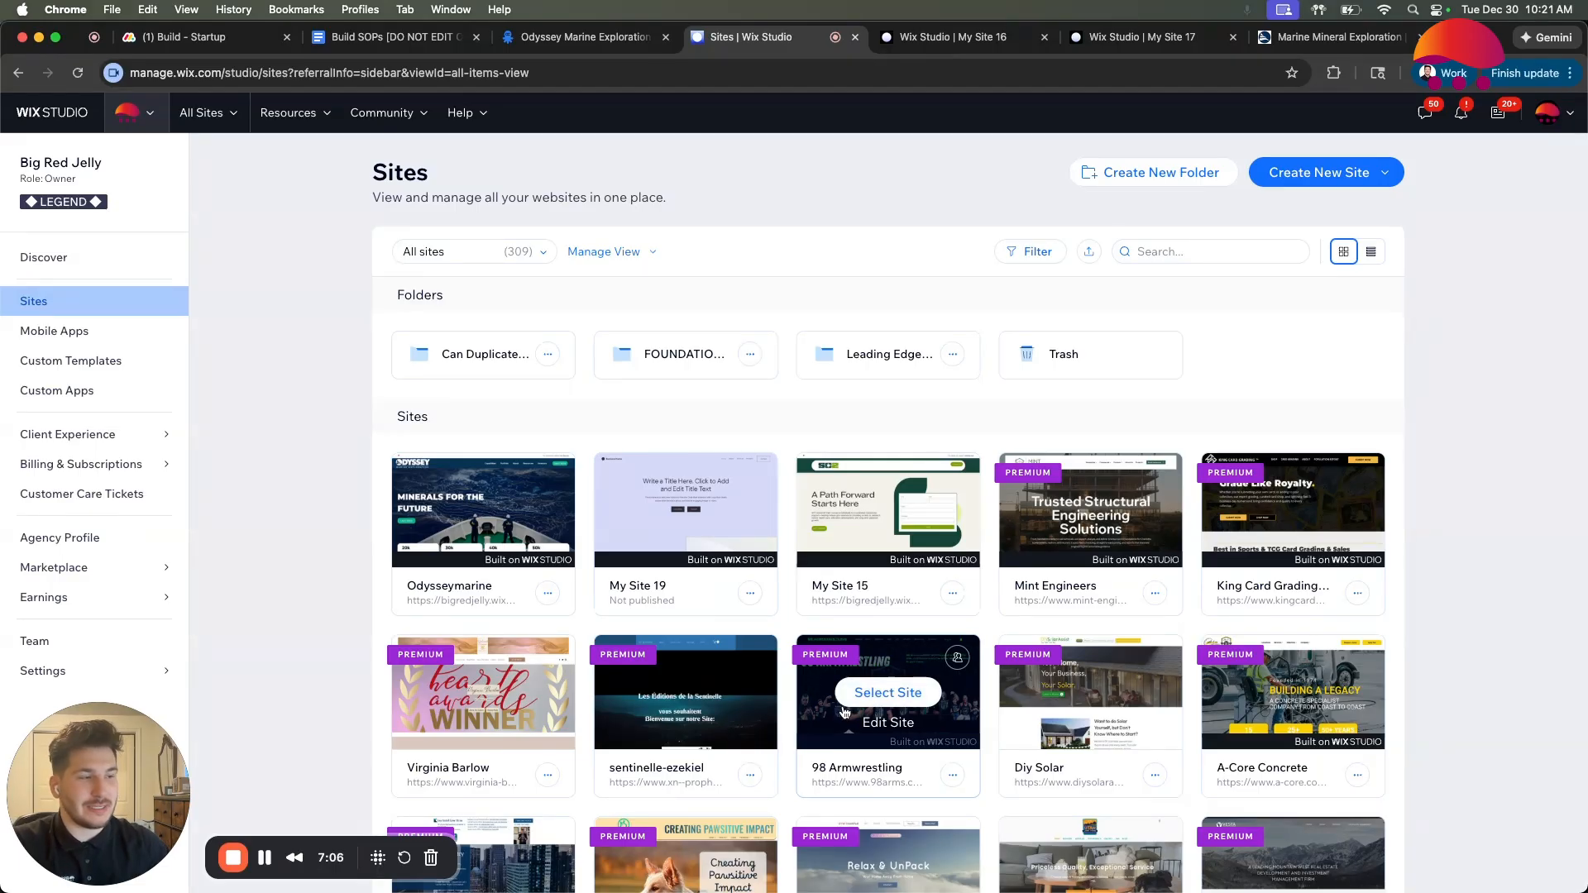
mouse_move(743, 539)
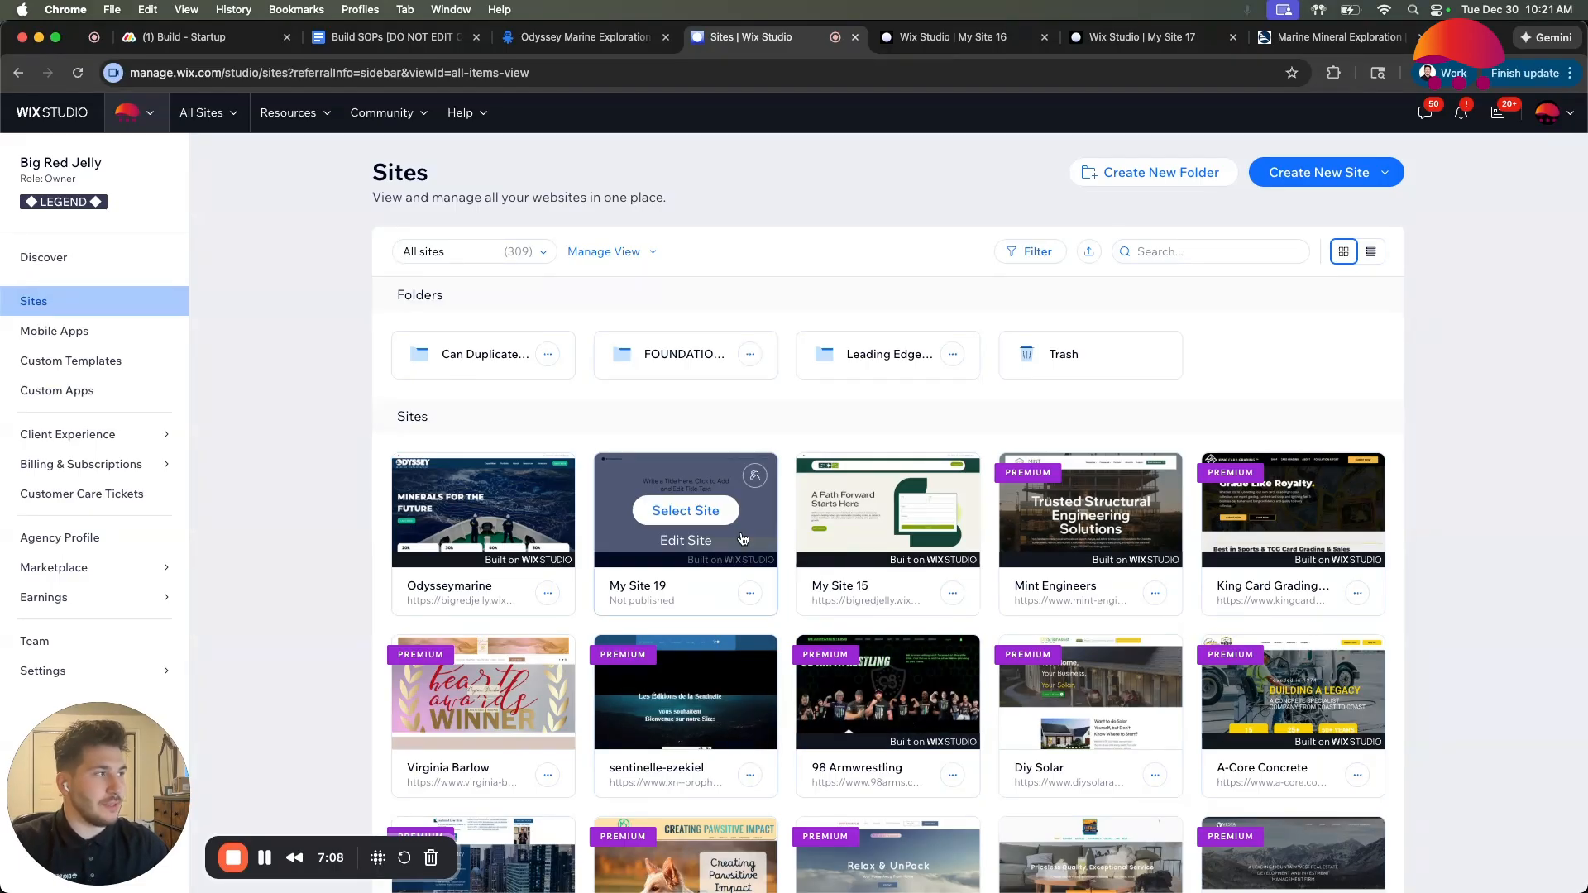
mouse_move(553, 549)
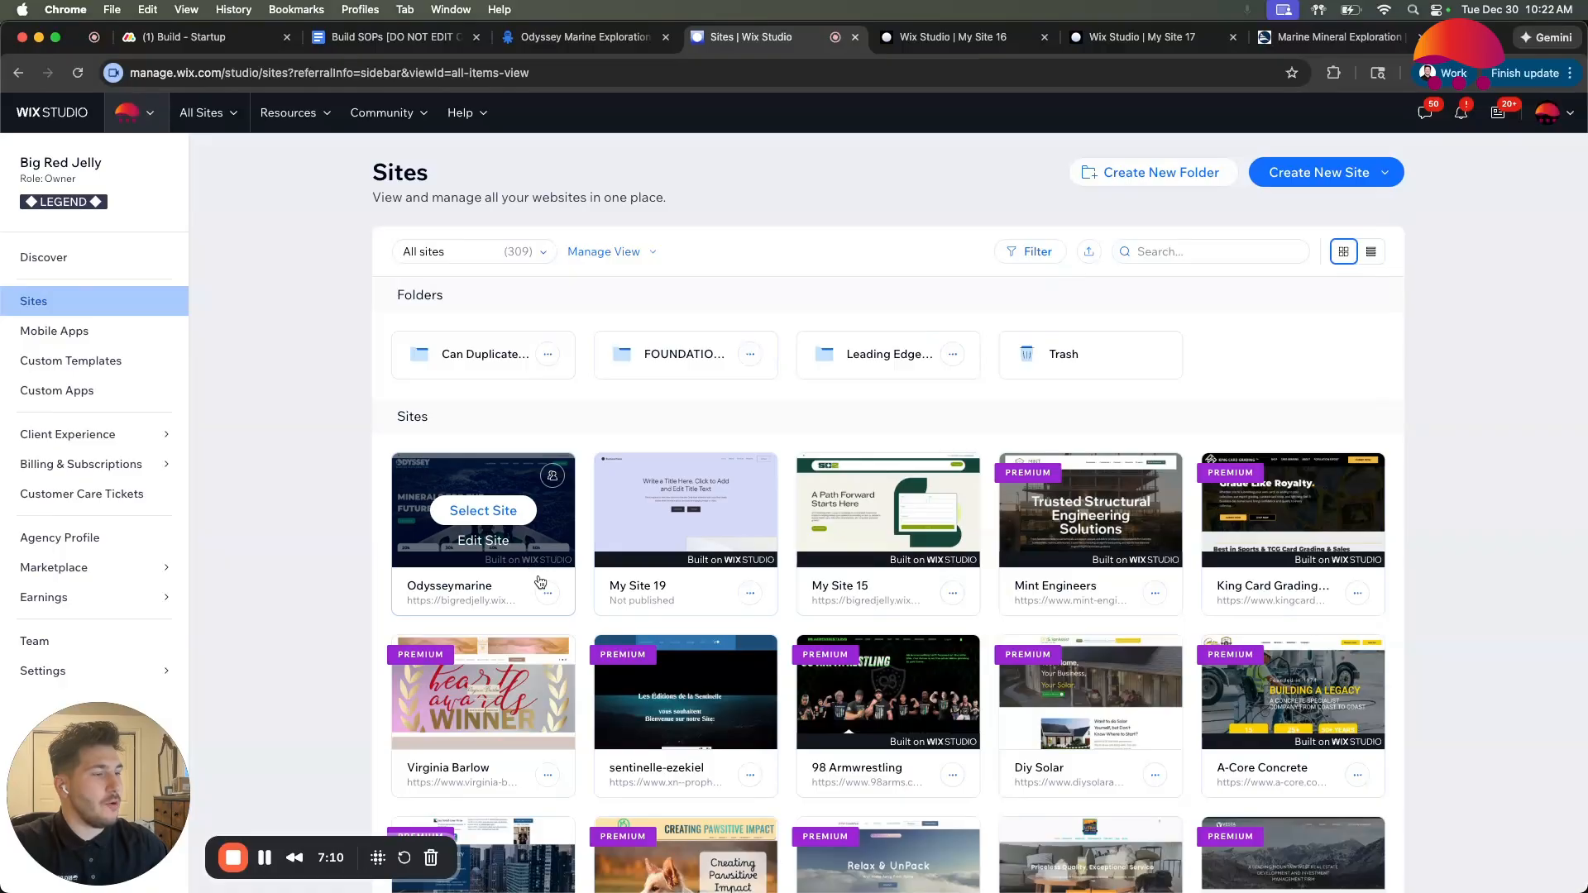
click(485, 542)
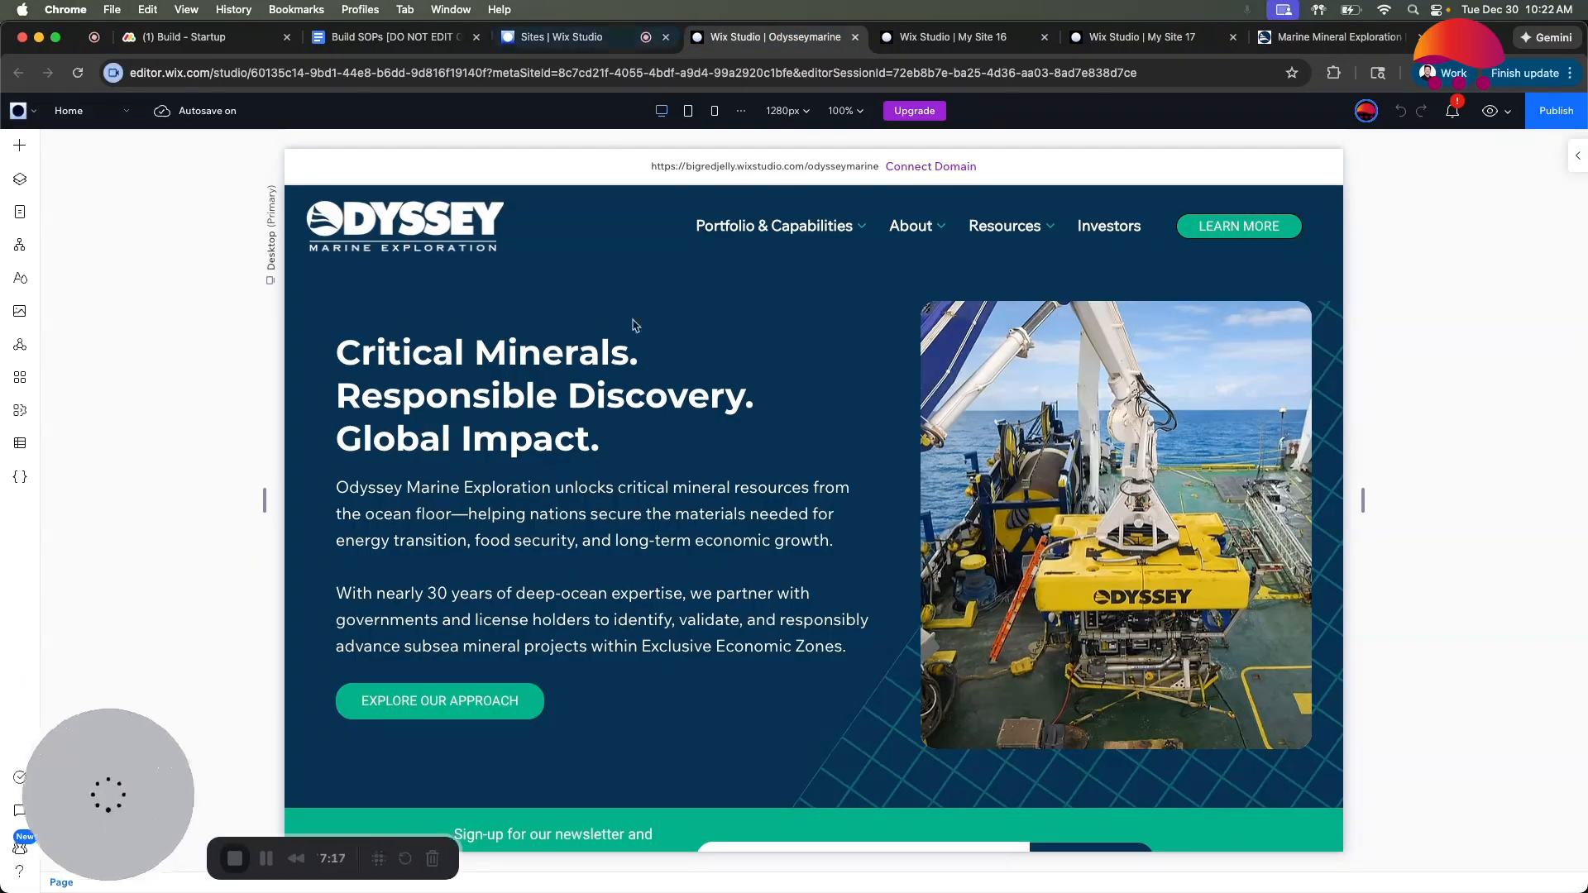
Copy the Offerings section with the "Critical Minerals" heading from the Odysseymarine home page.
click(694, 345)
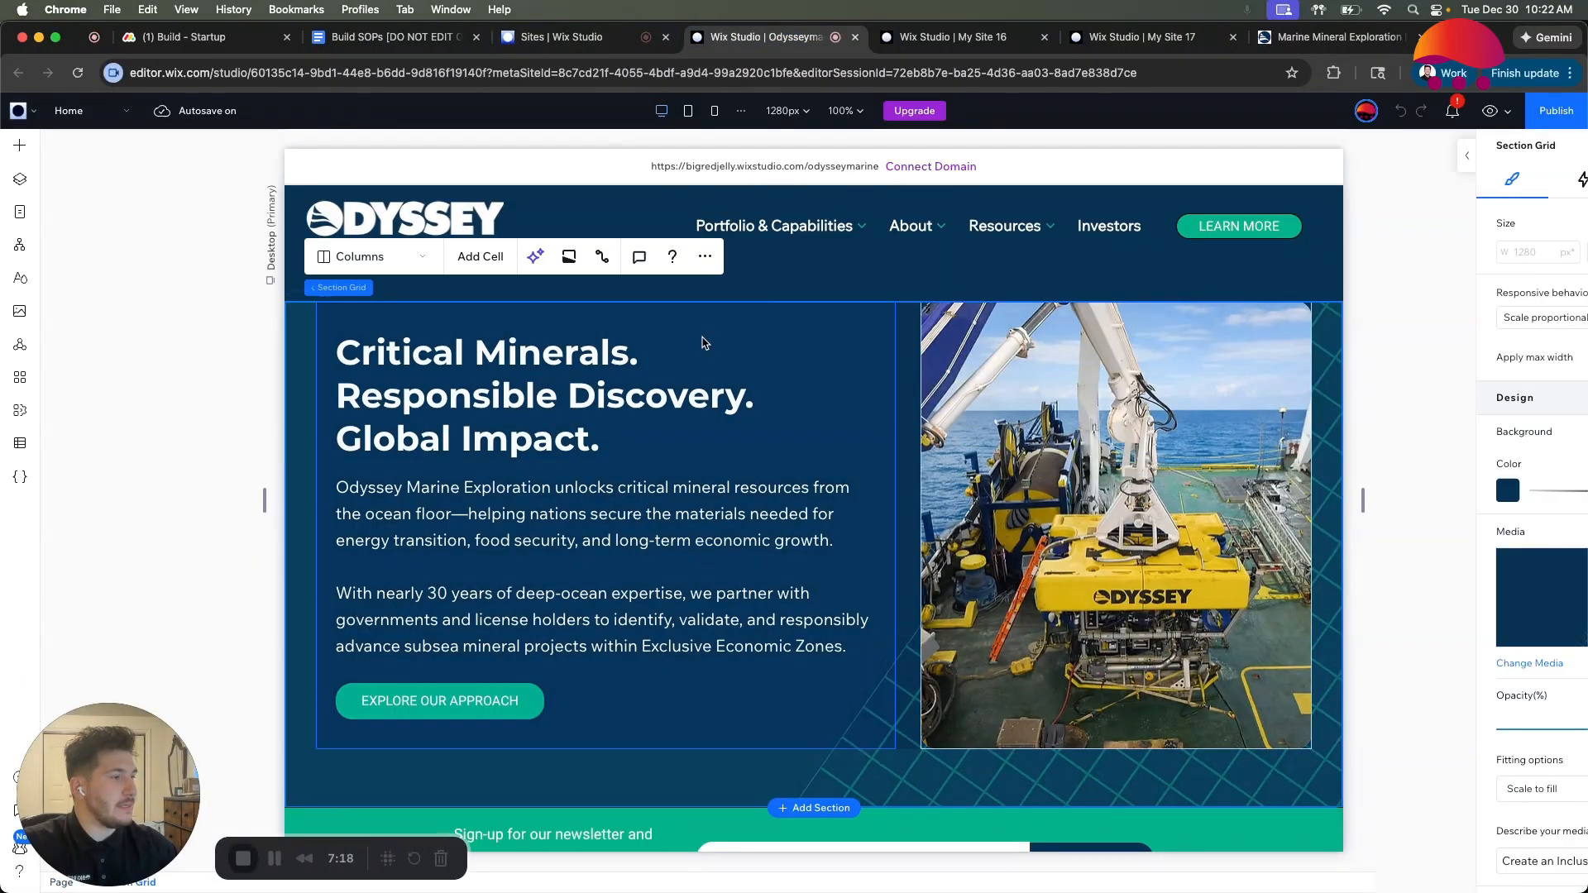
click(20, 179)
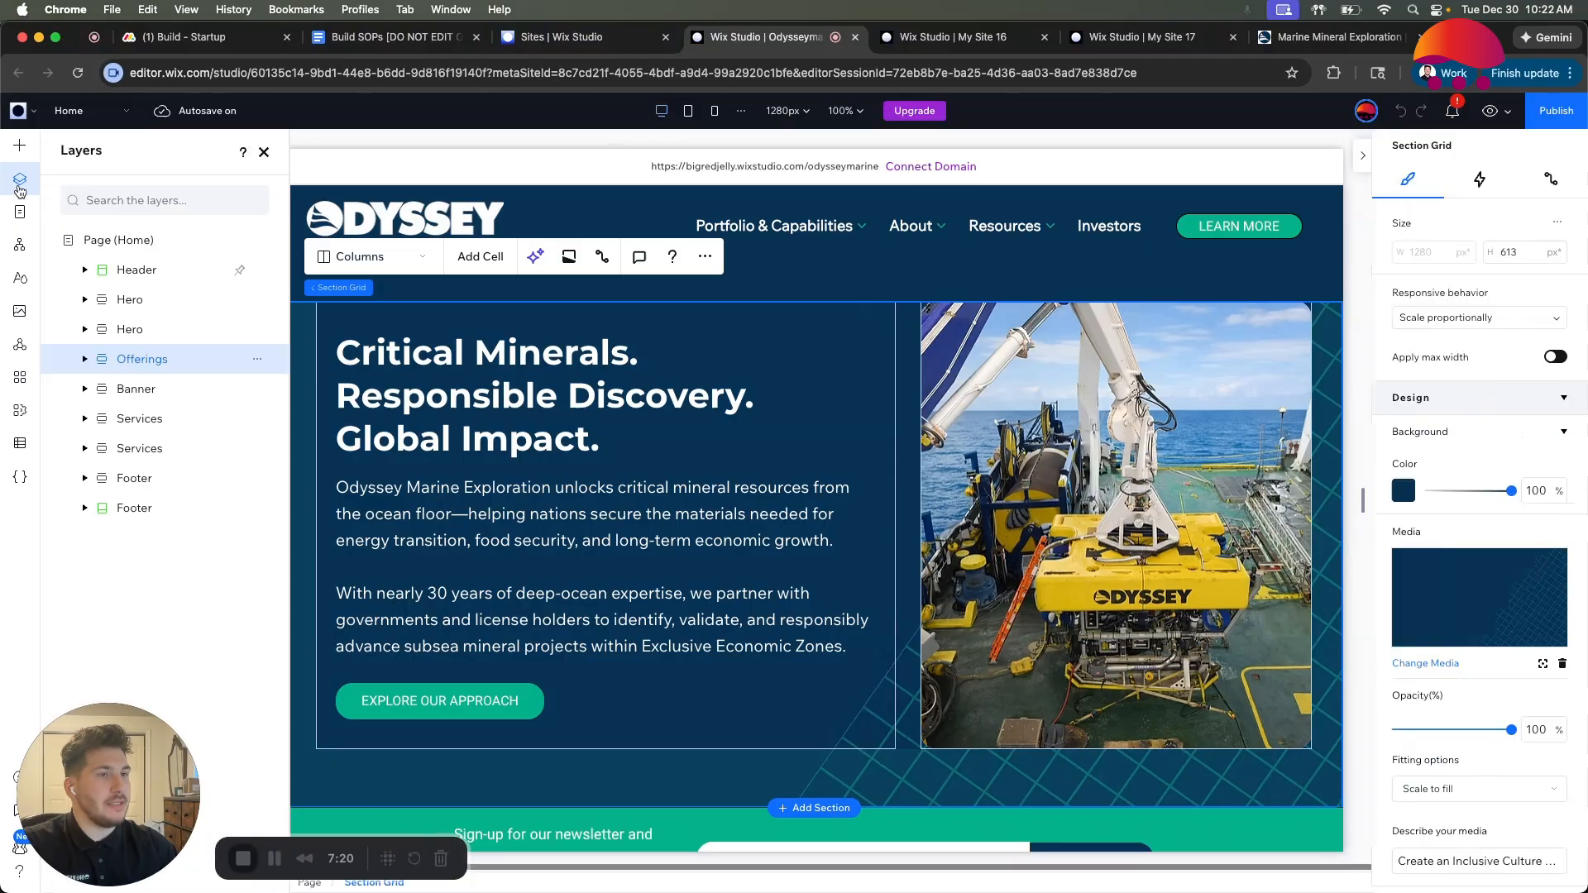
click(152, 335)
click(151, 357)
right_click(154, 361)
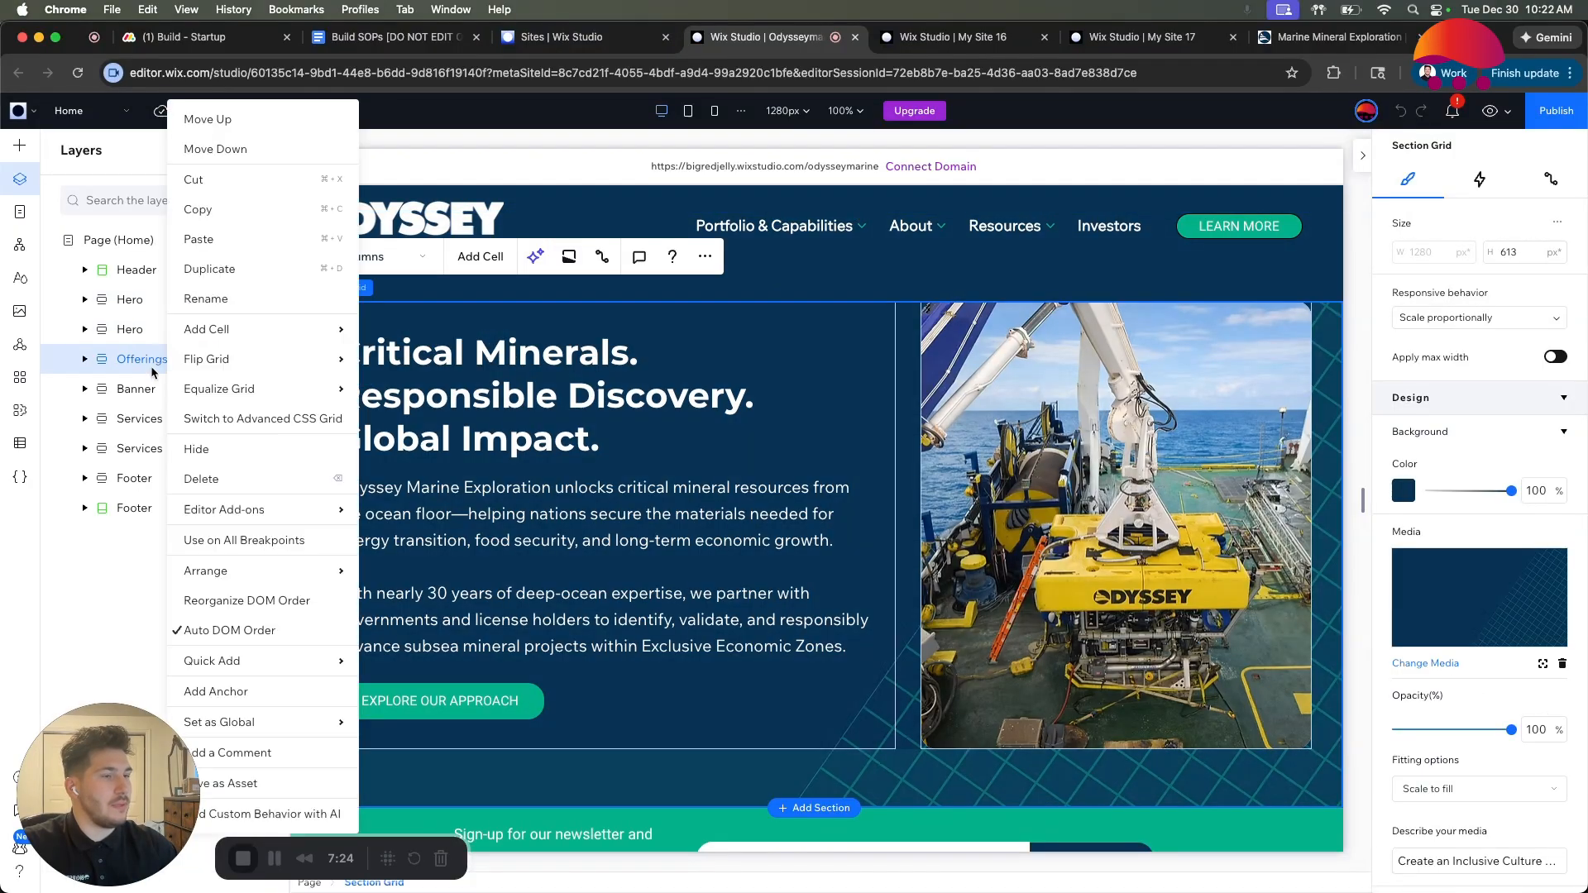
click(232, 218)
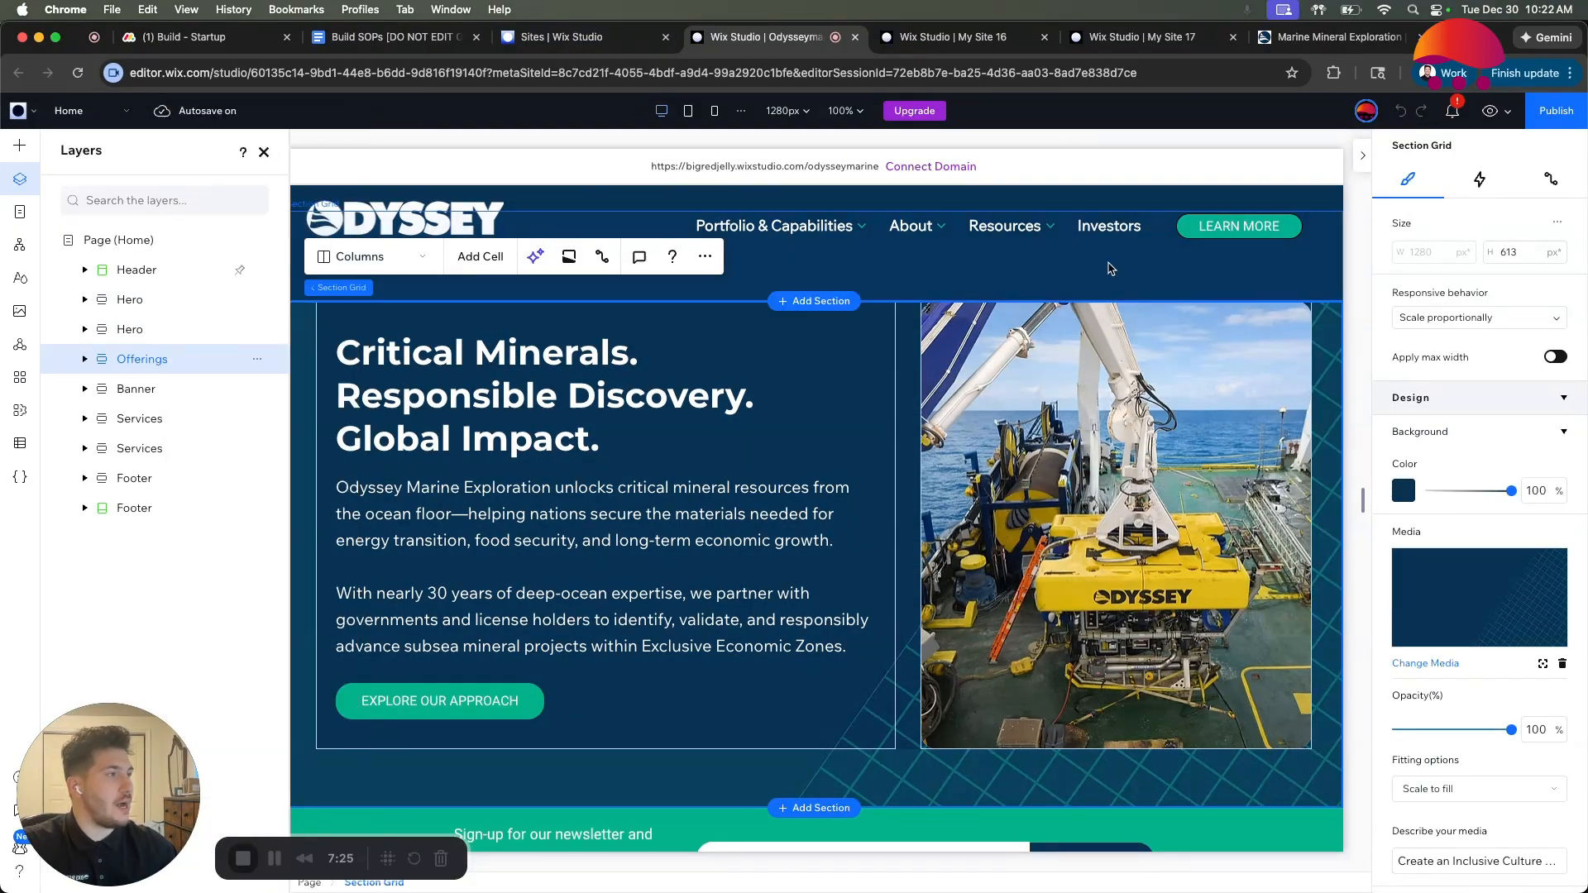
Paste the copied Offerings section below the hero on My Site 16 using a new blank section, and delete that placeholder.
click(971, 39)
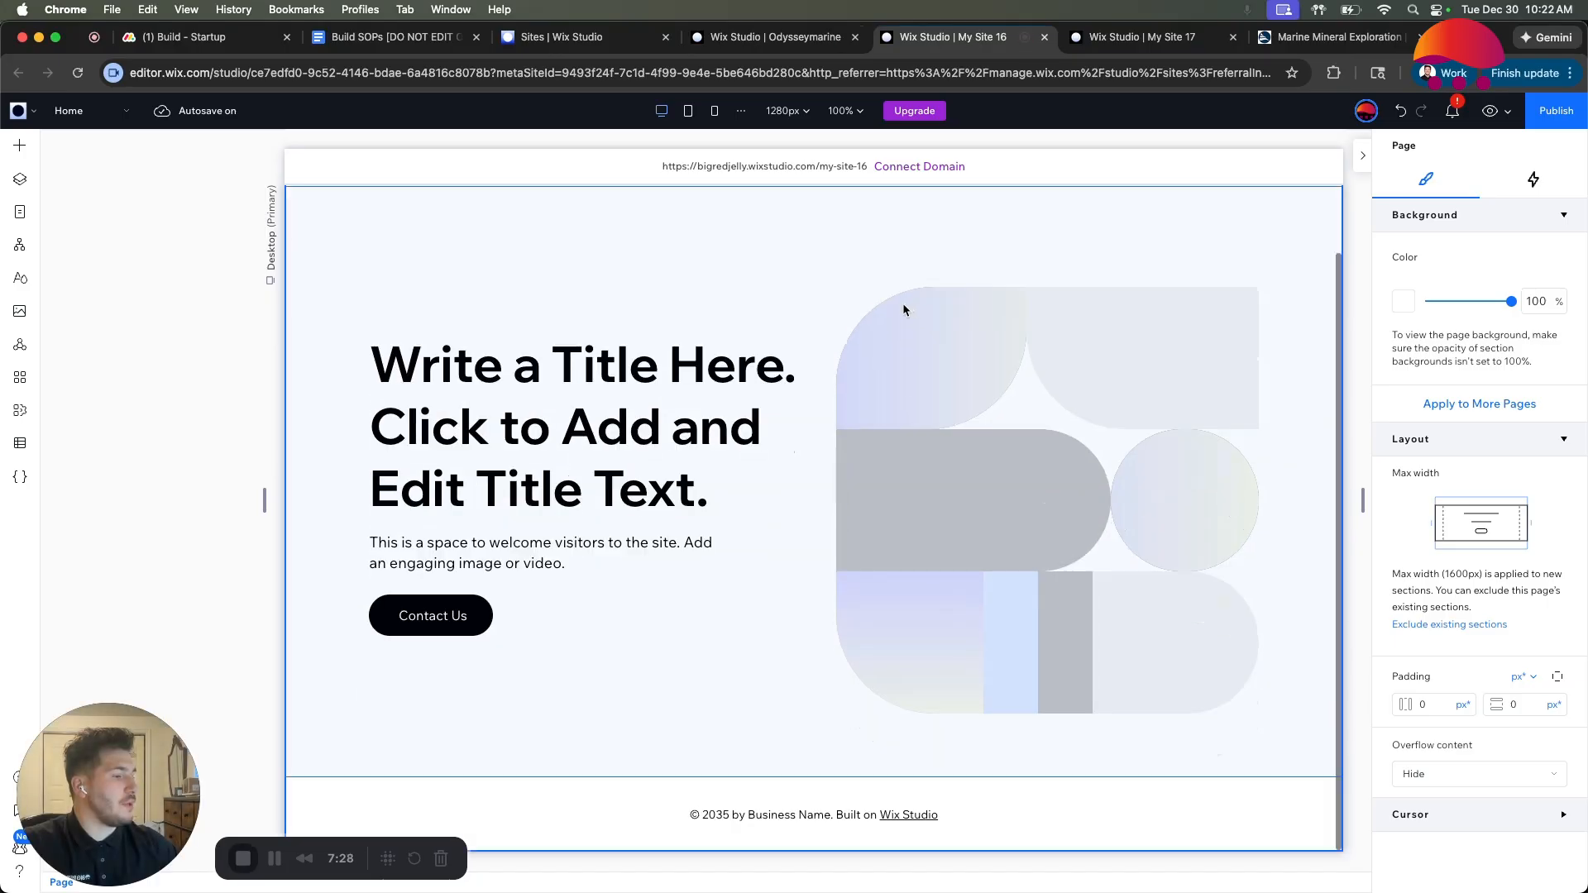
click(818, 776)
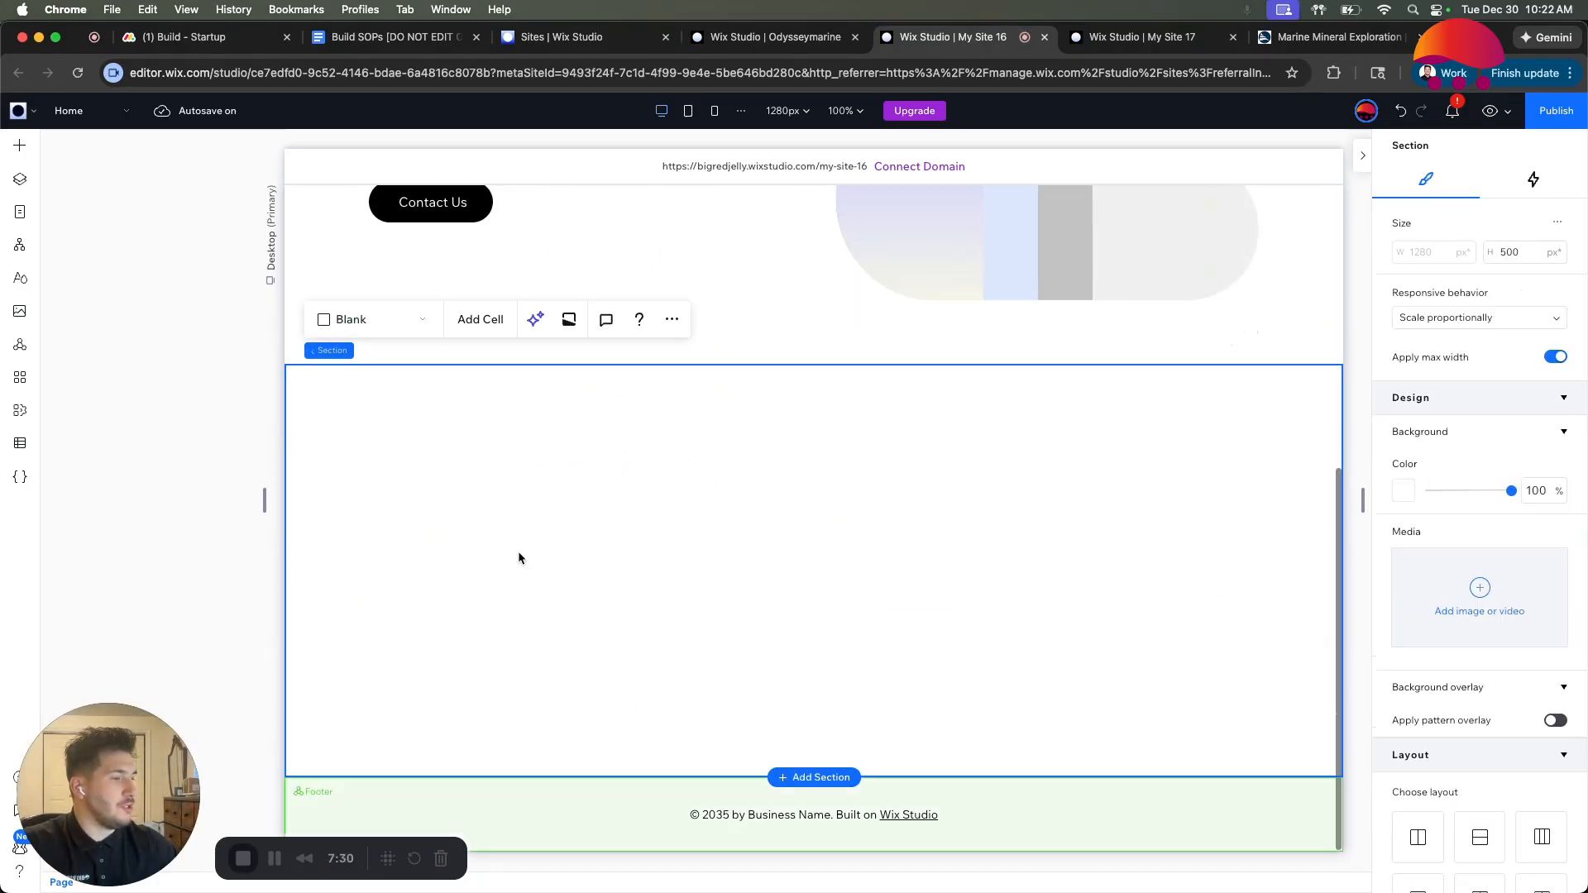
right_click(500, 529)
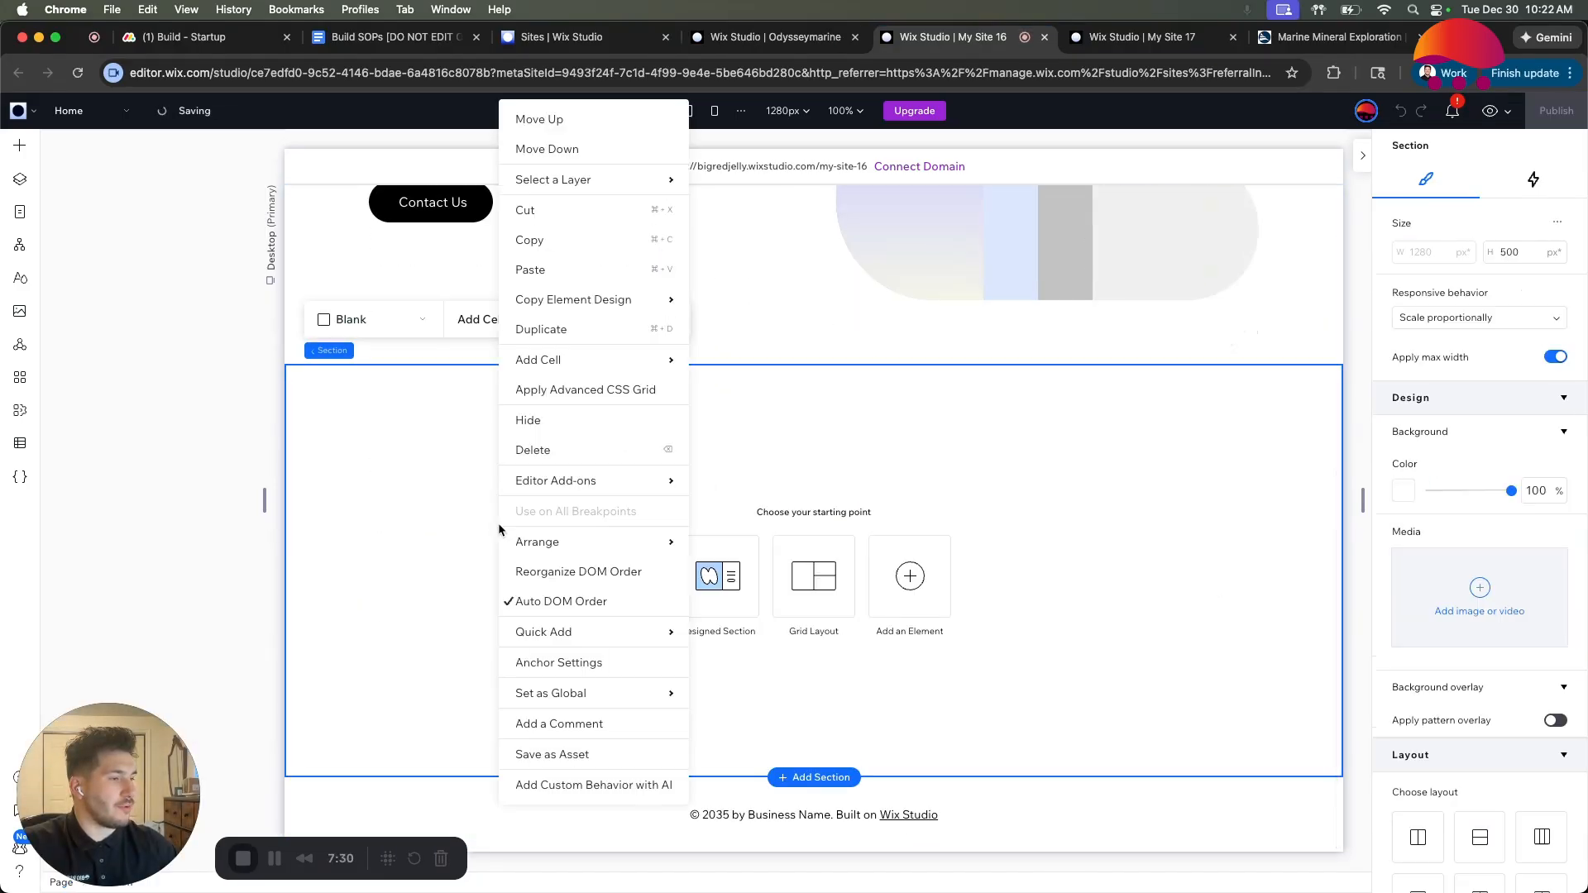
click(550, 269)
right_click(471, 475)
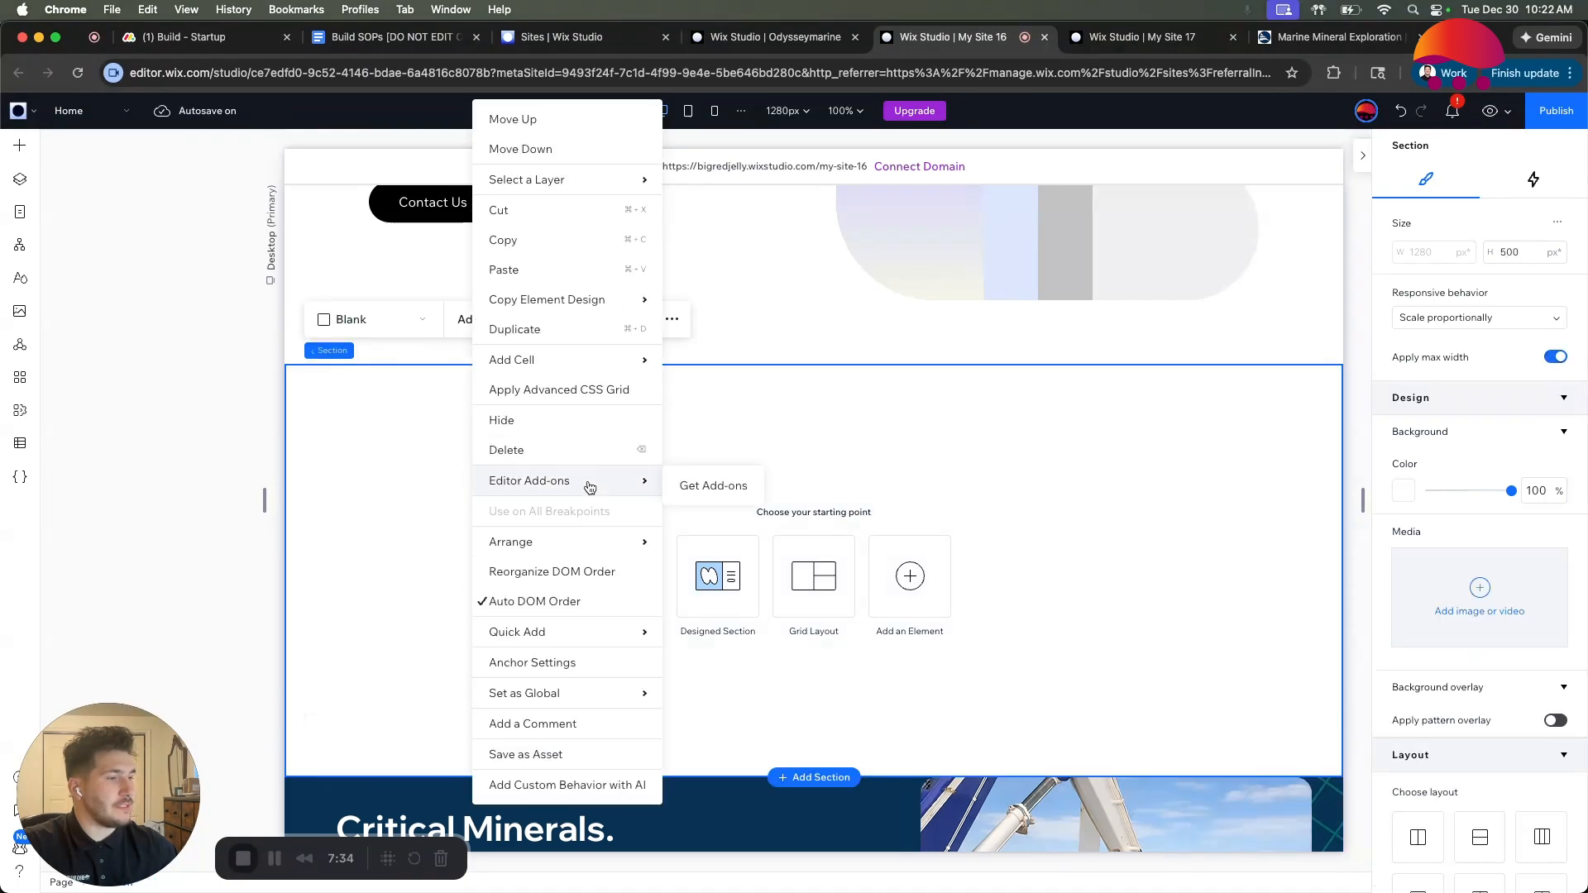
click(580, 469)
scroll(787, 513, up, 5)
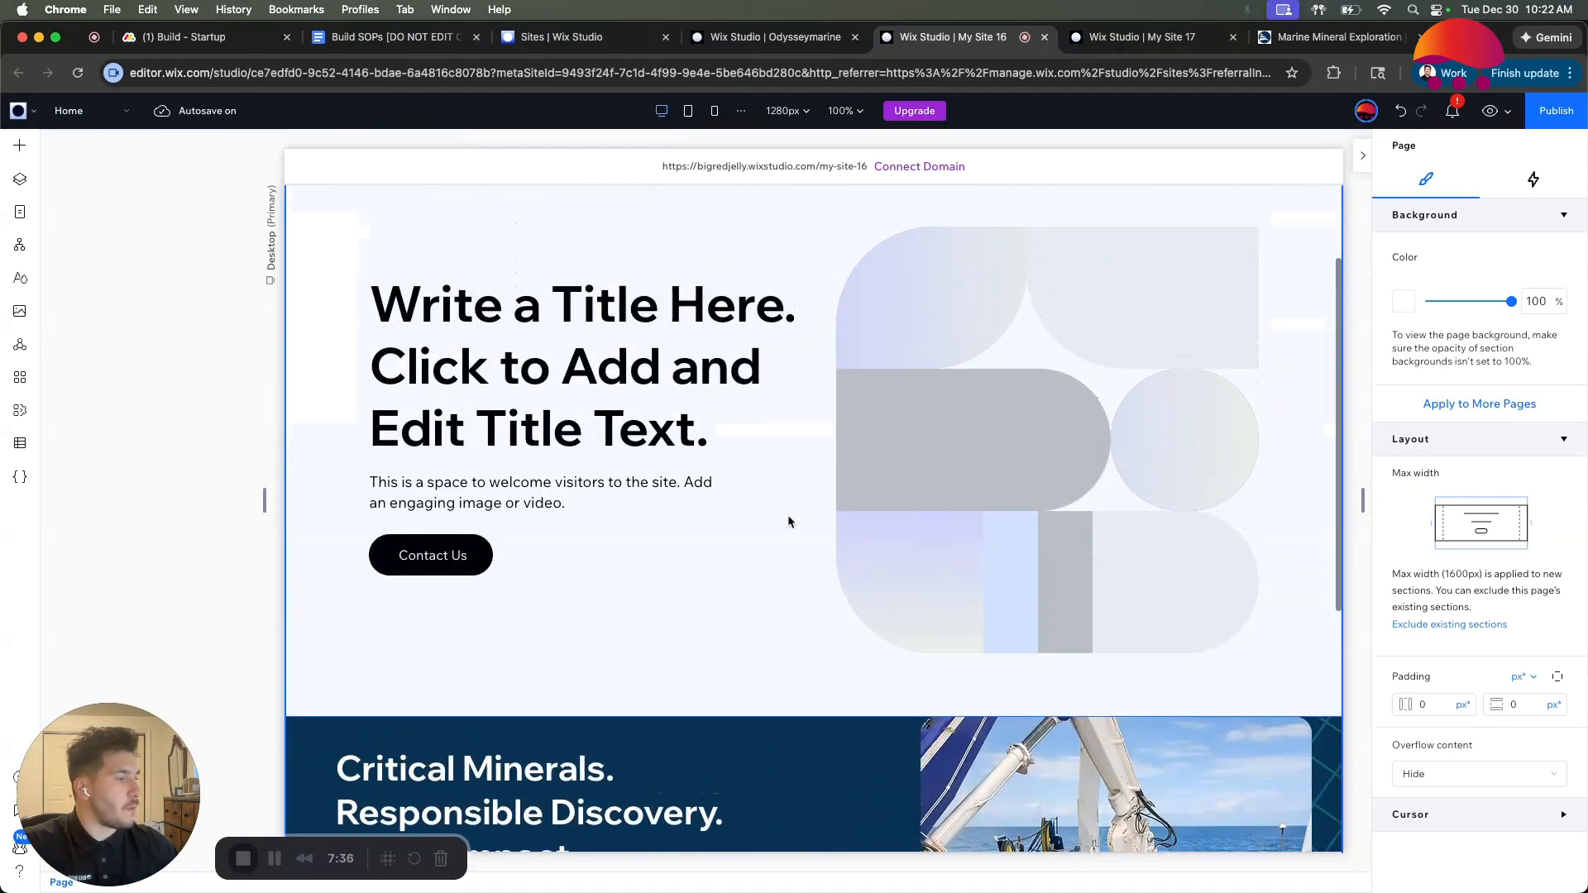
scroll(822, 374, up, 1)
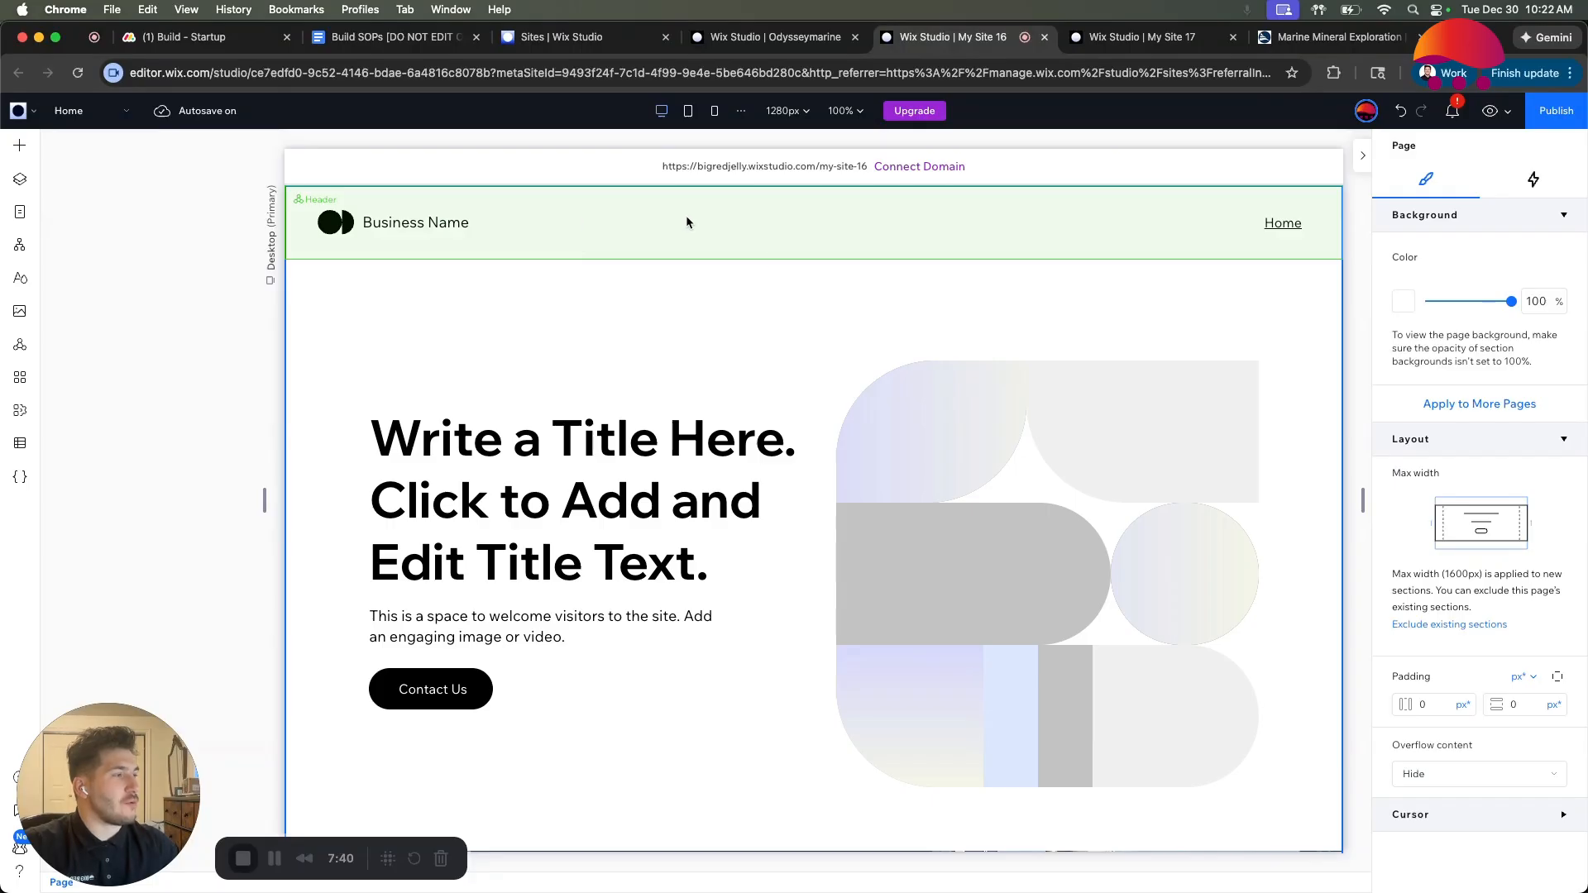
Check which site pages are available to add to the header menu of My Site 16.
click(993, 215)
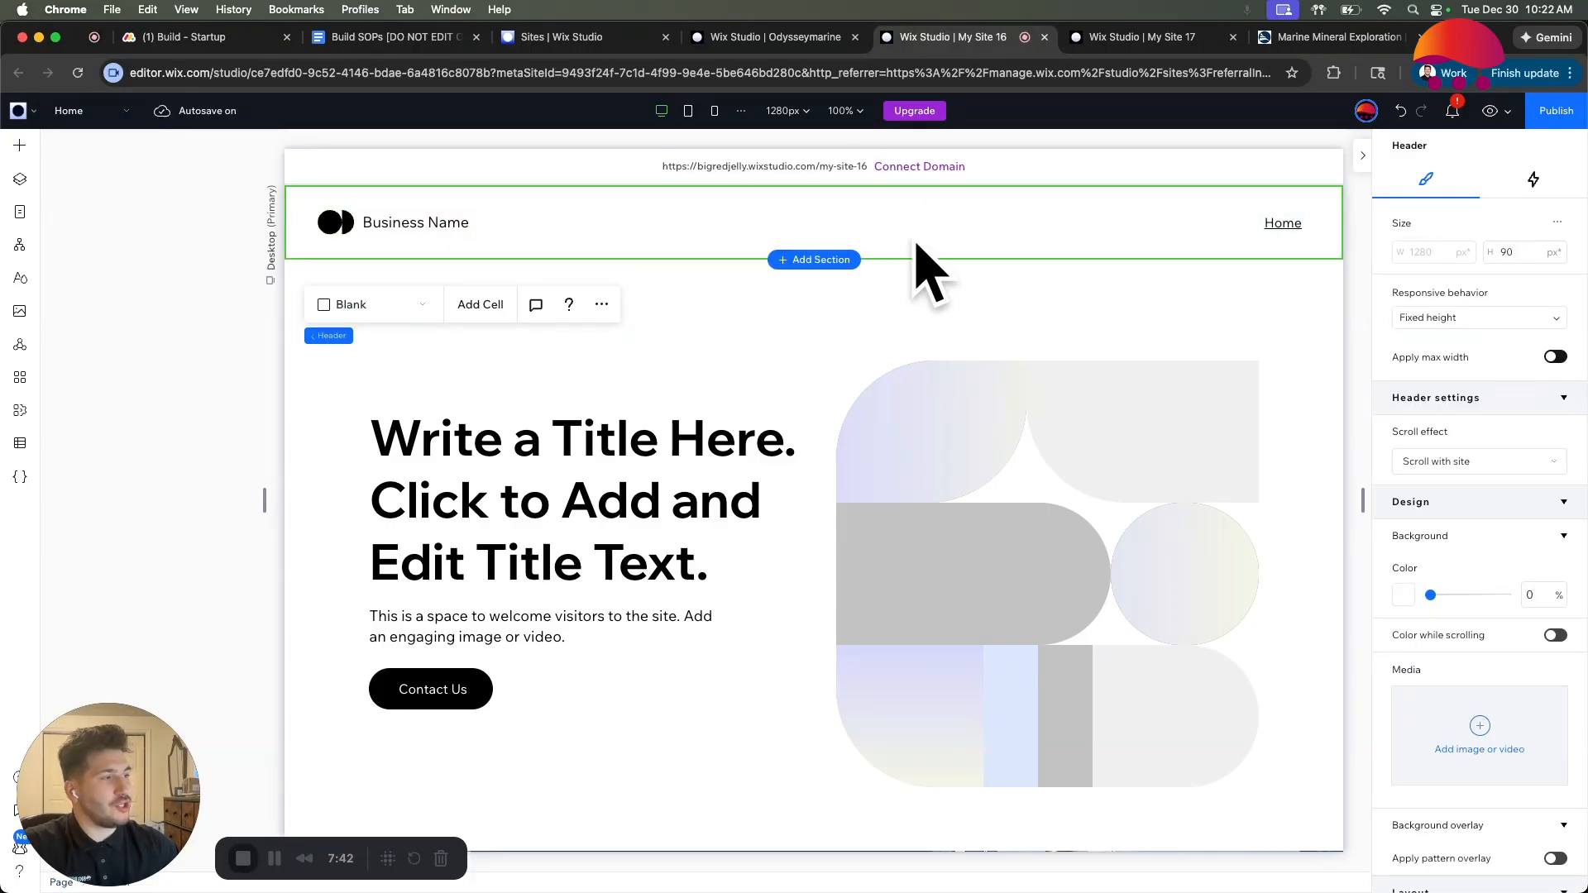
click(985, 220)
click(997, 284)
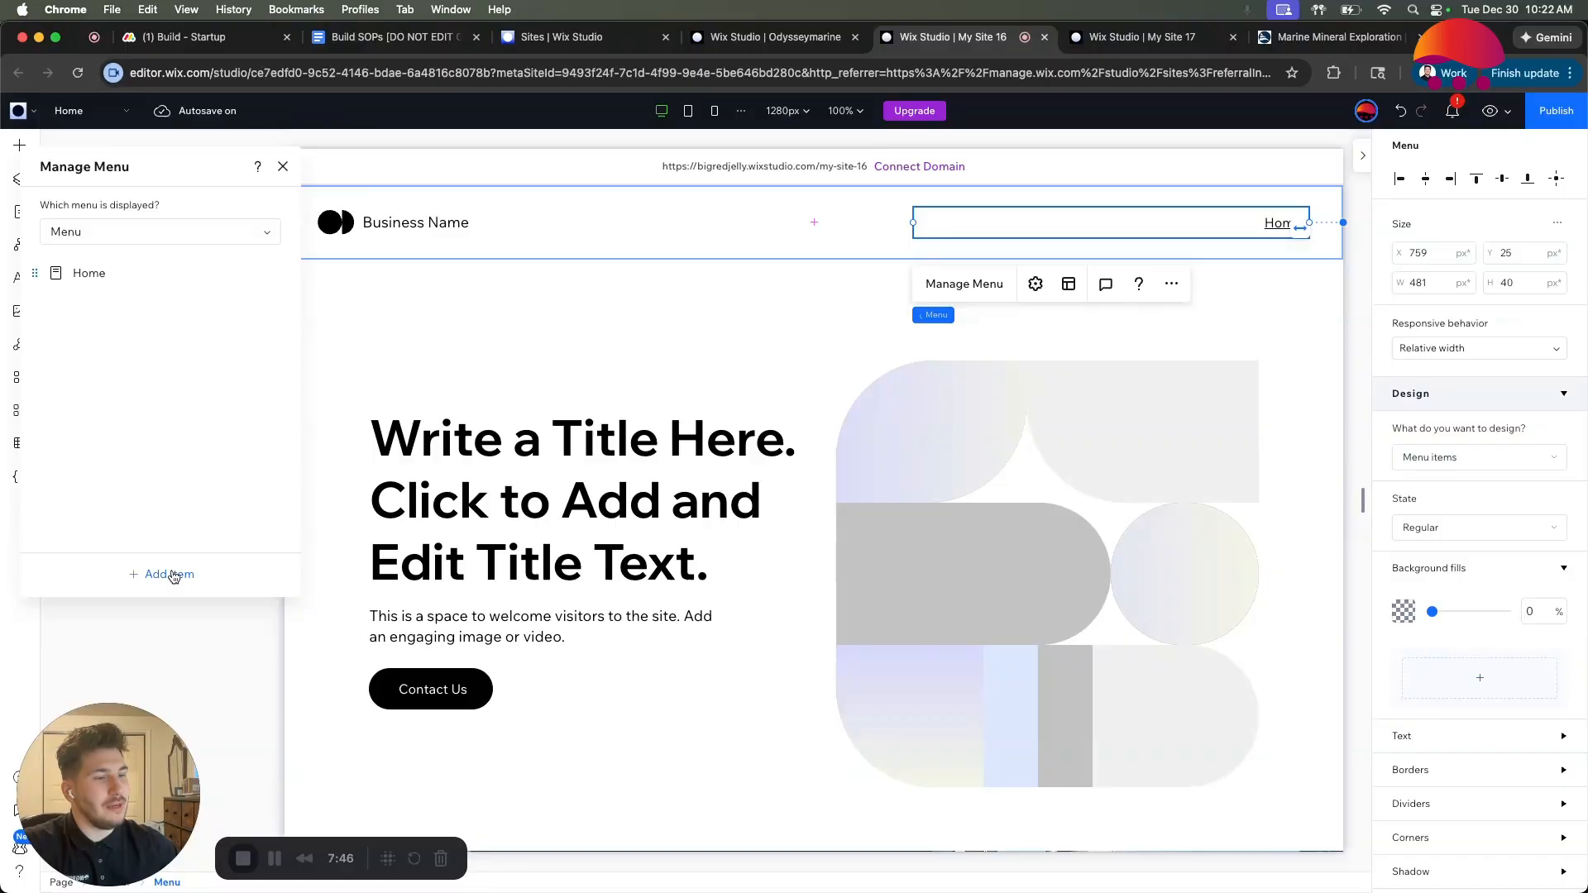
click(171, 575)
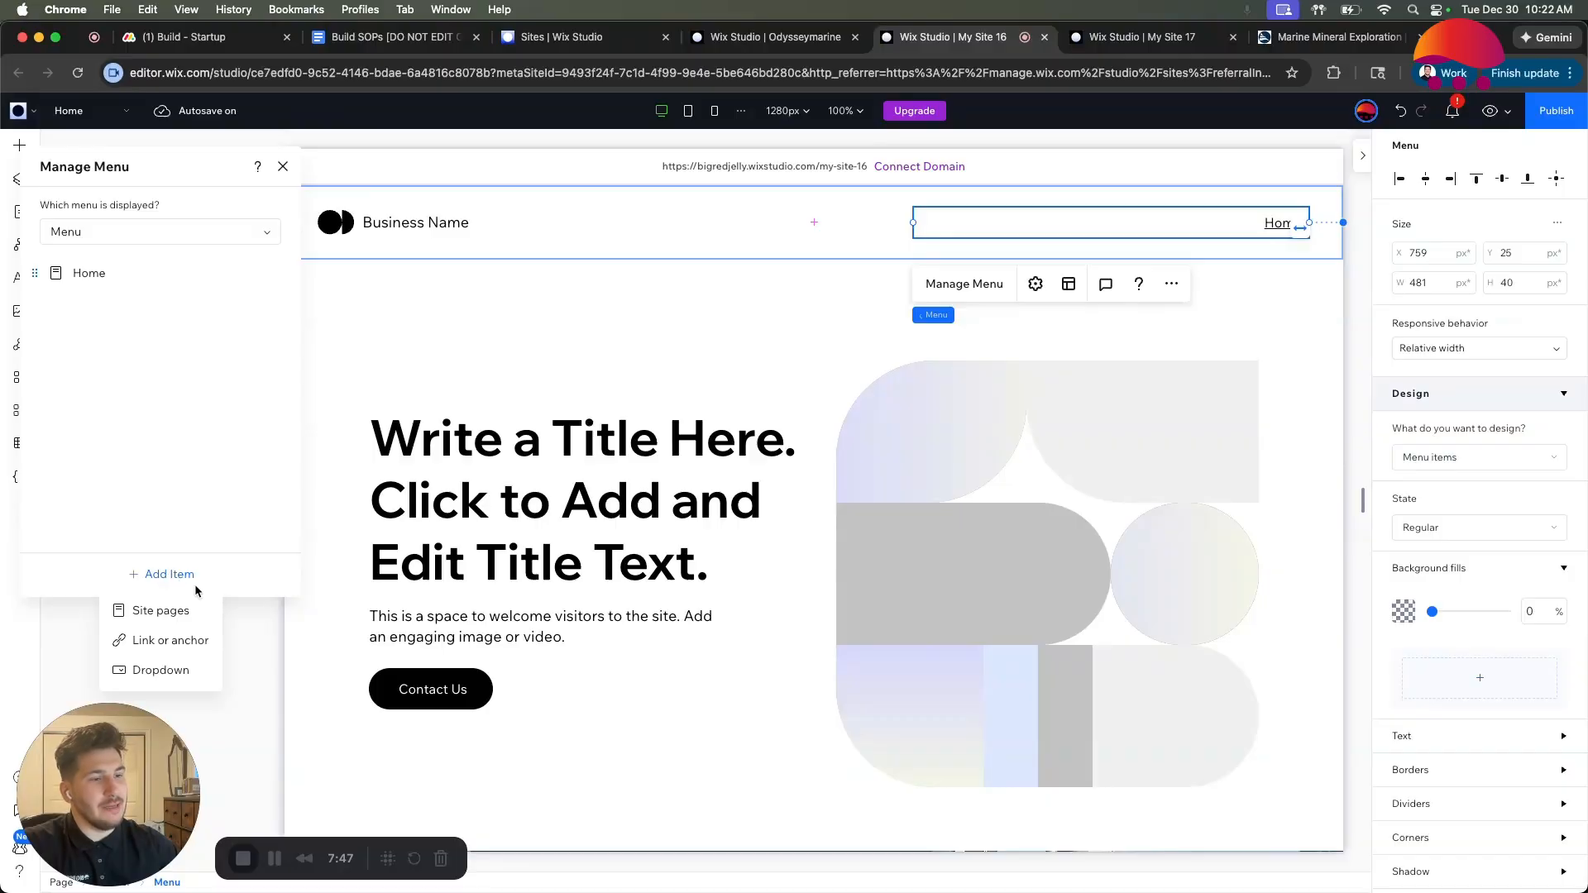
click(162, 612)
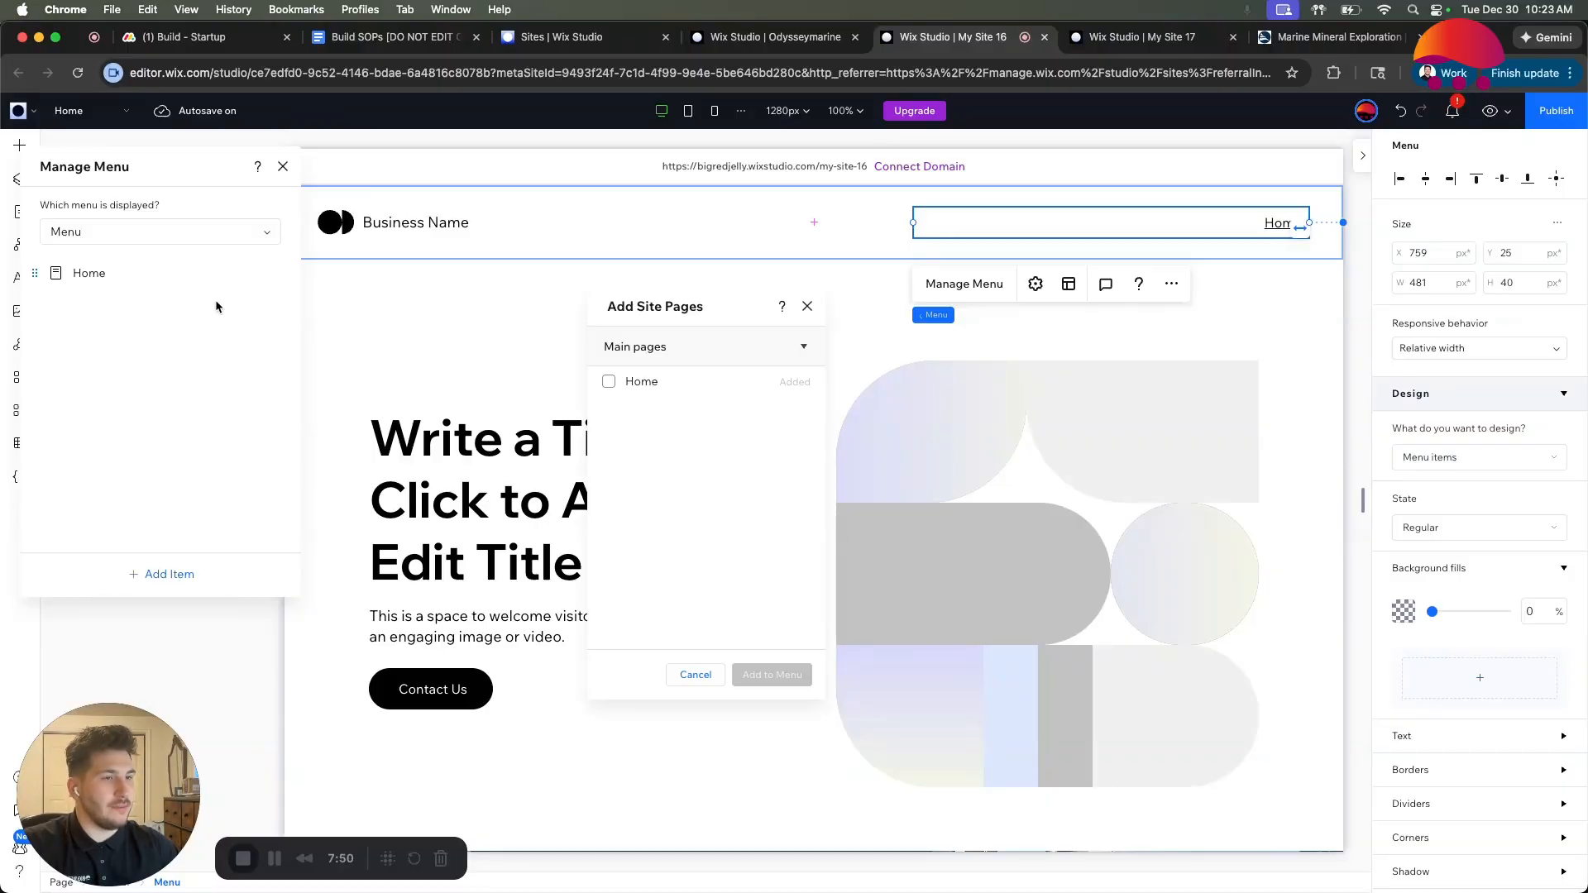
click(283, 166)
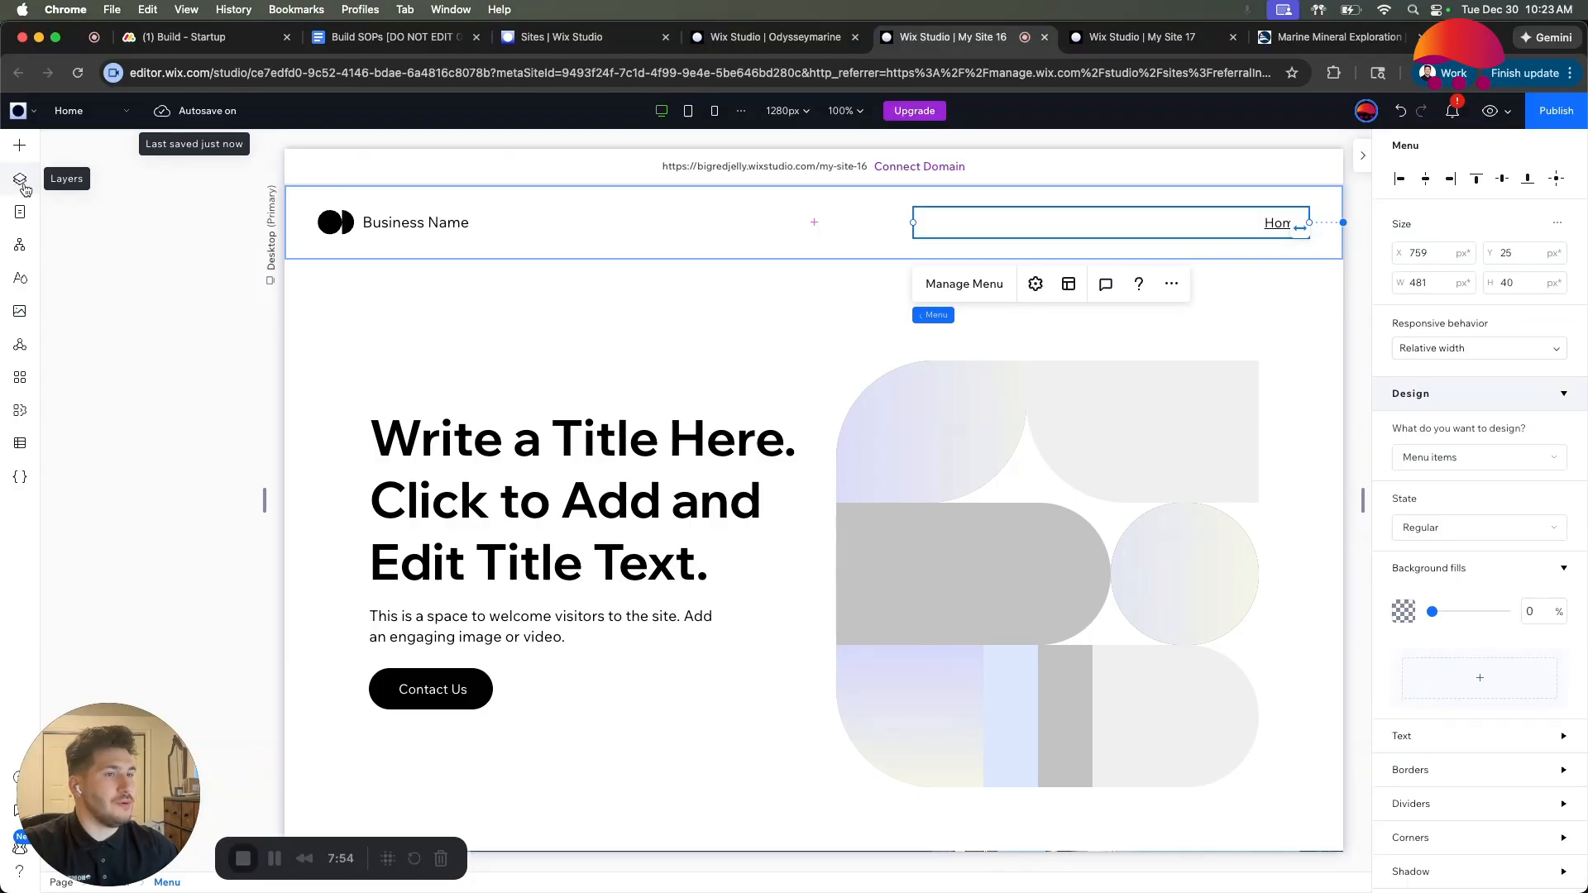
Add a standard blank page named About to the site's main pages.
click(26, 215)
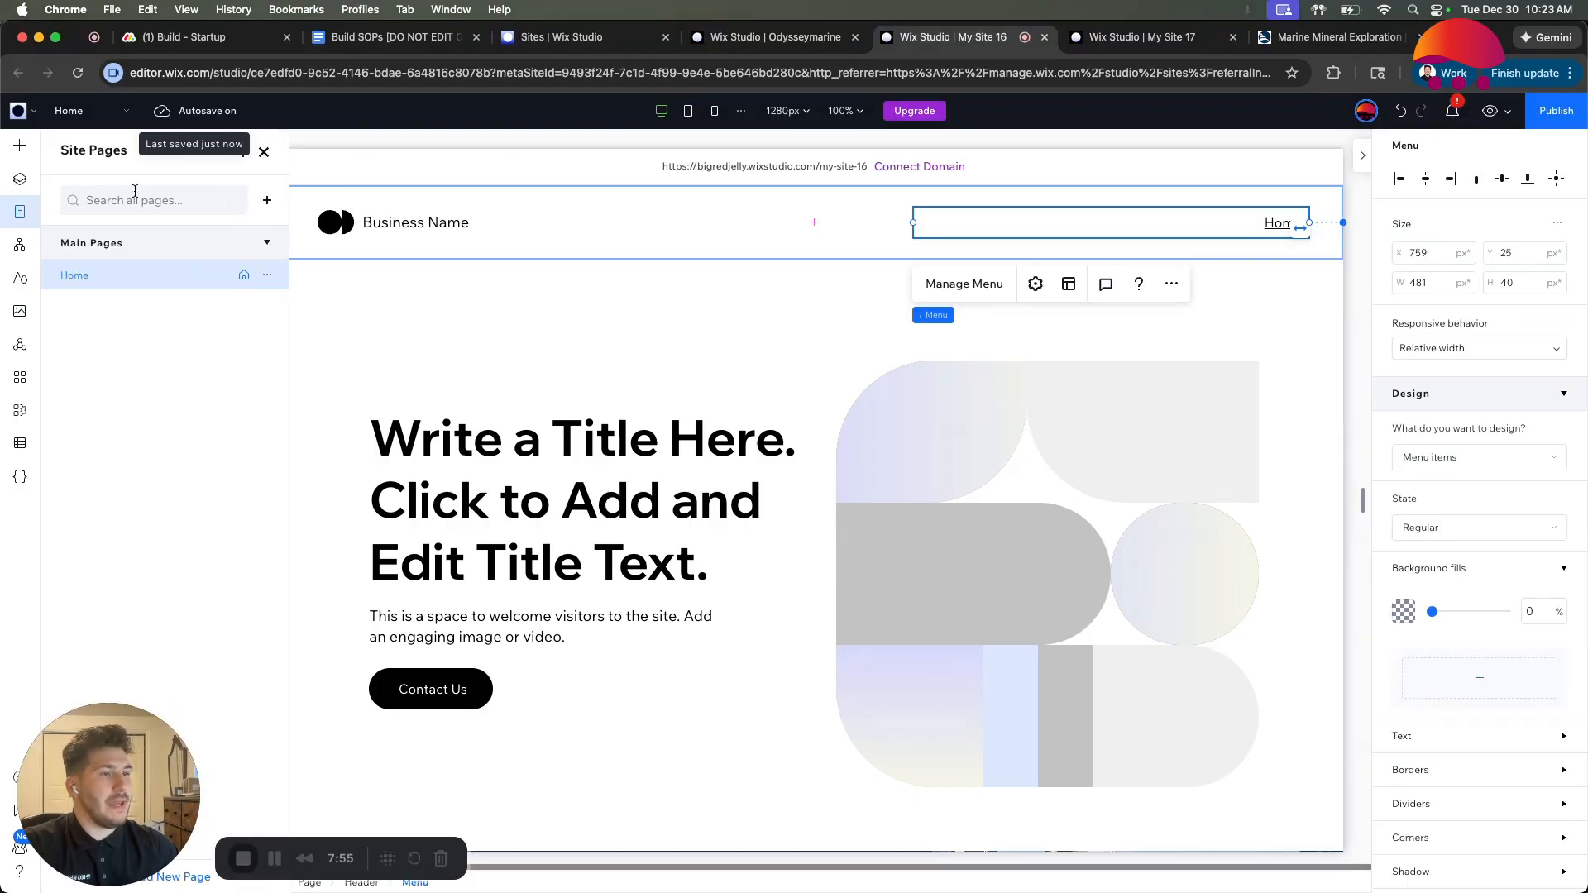
click(268, 204)
click(313, 253)
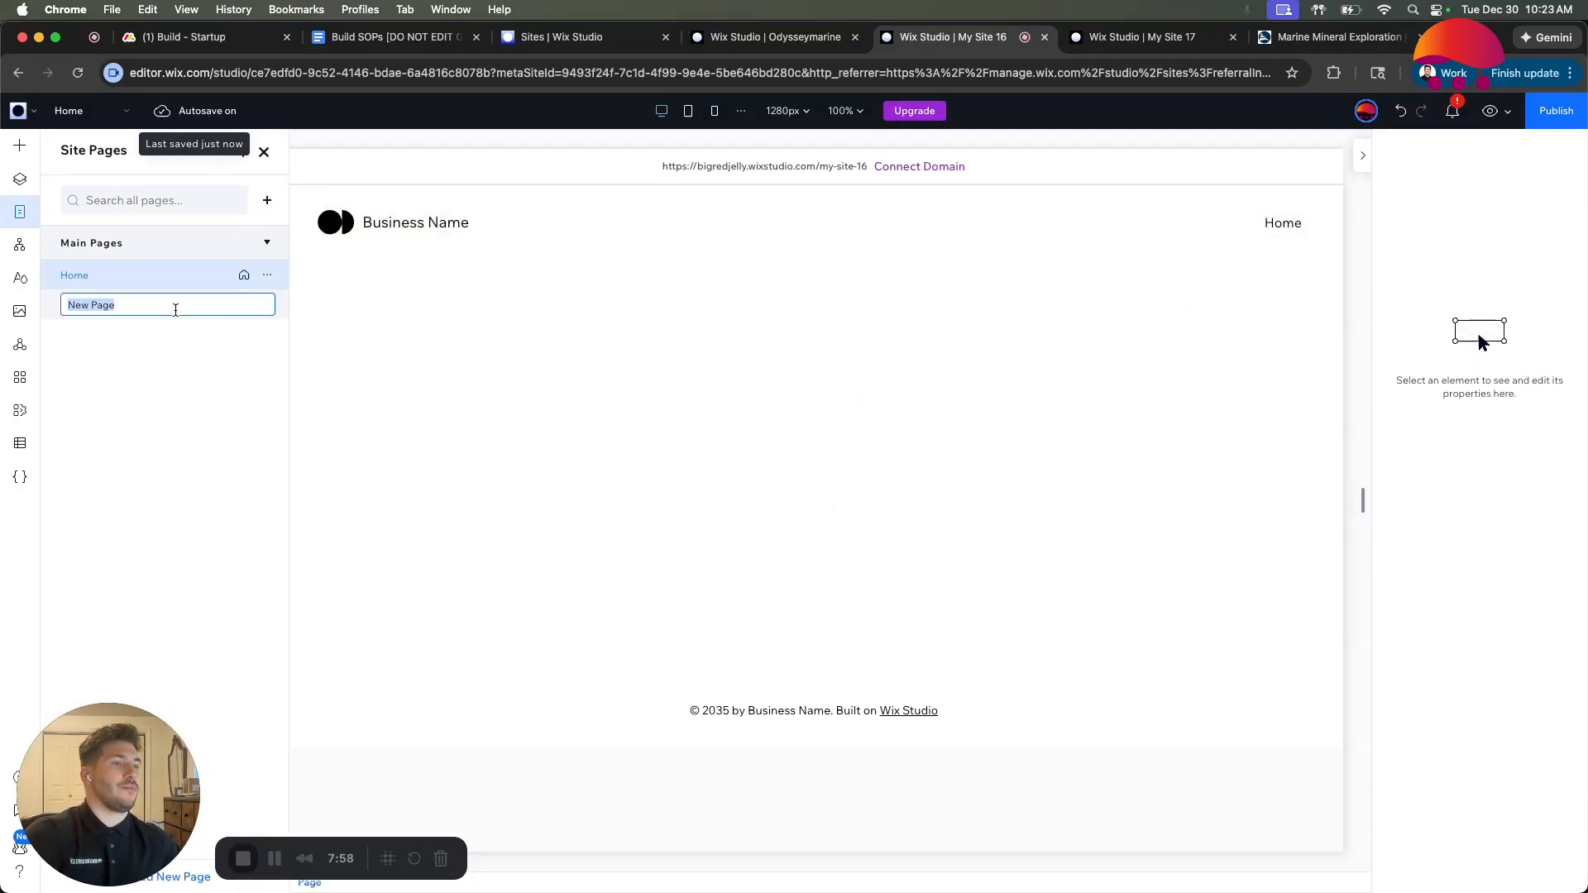
text(About)
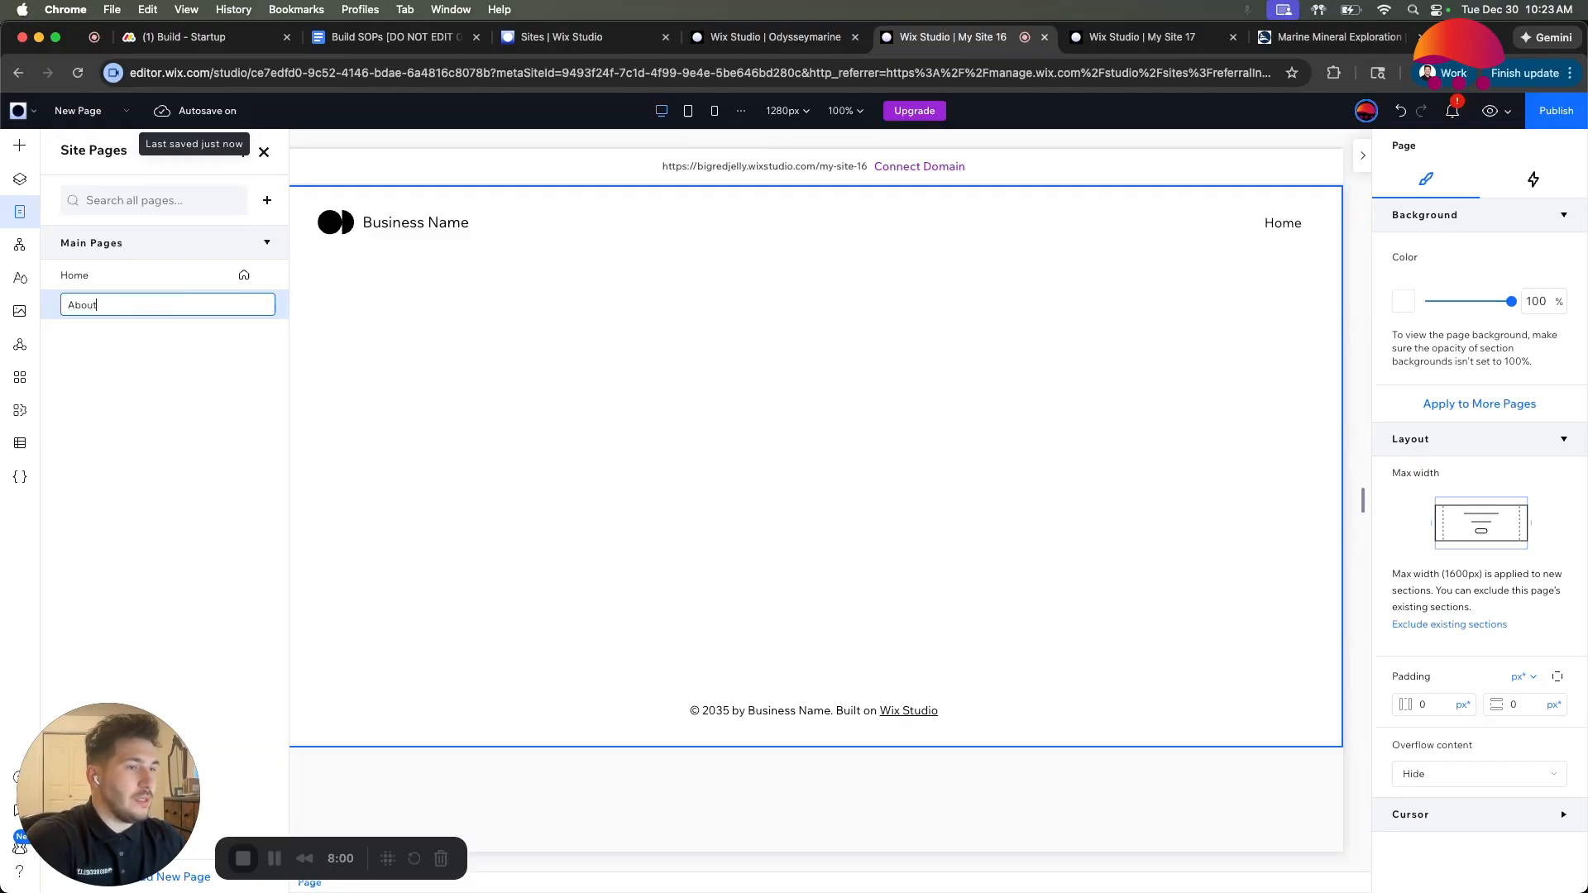
key(Return)
Add another standard blank page and name it Services.
click(267, 200)
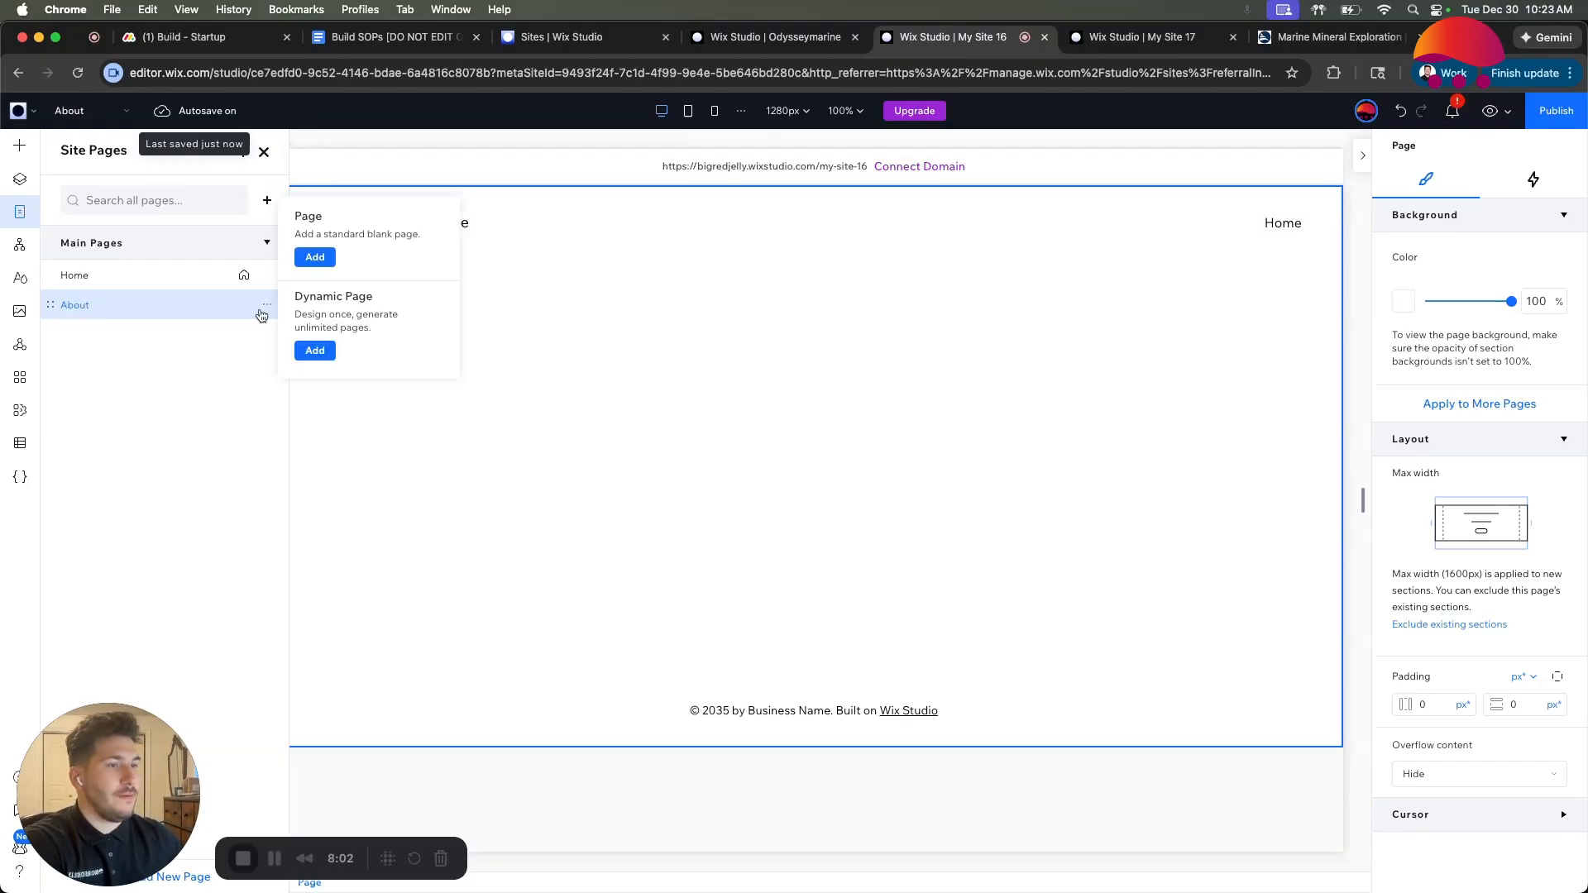
click(315, 257)
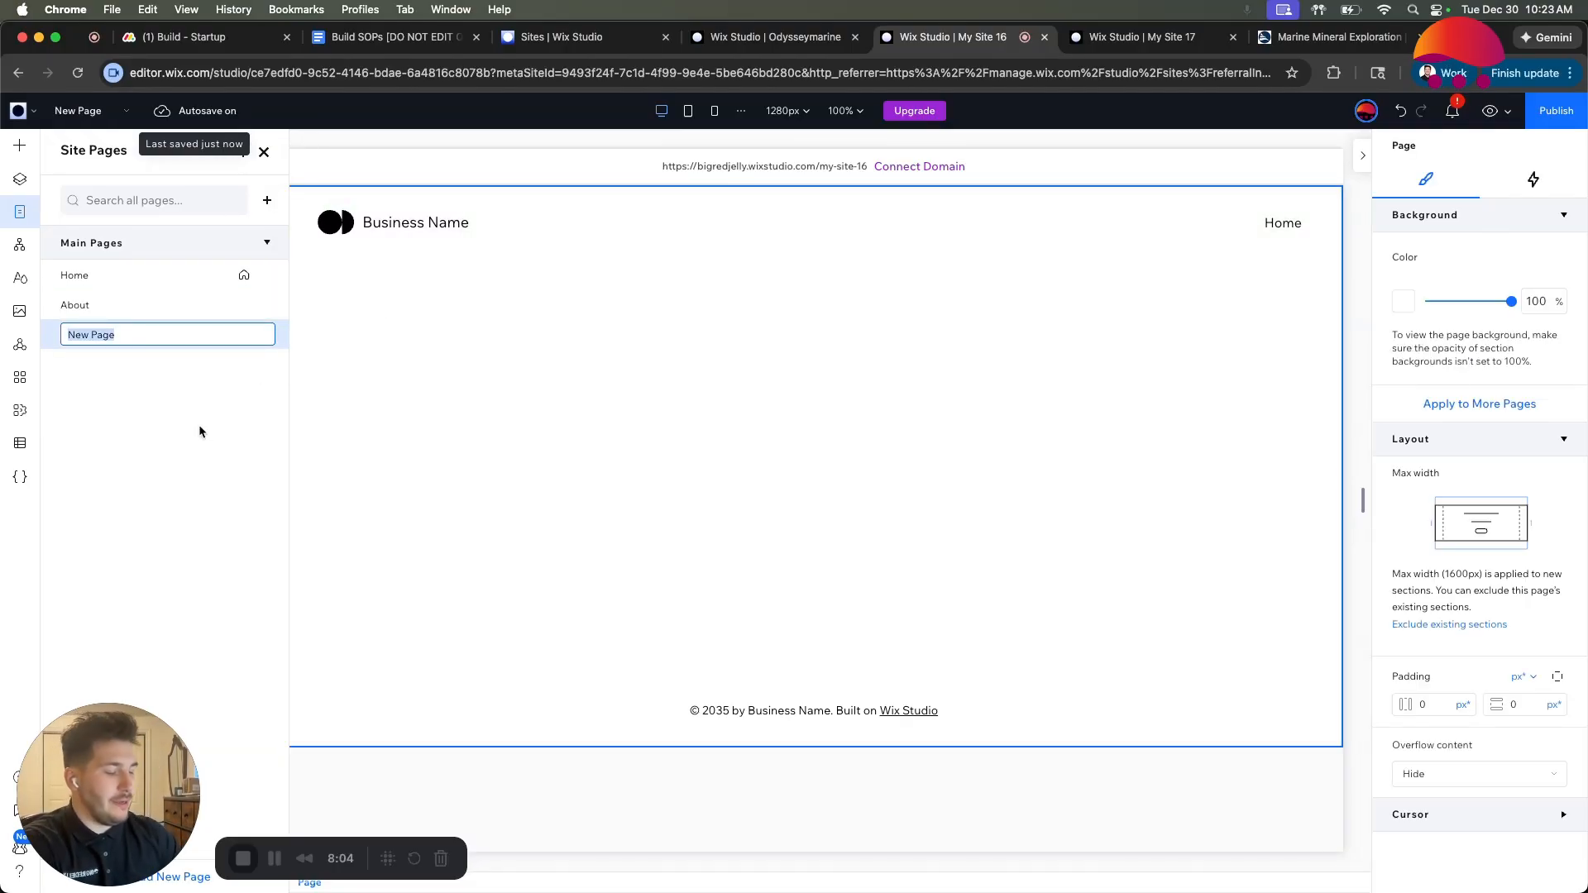
text(services)
key(Return)
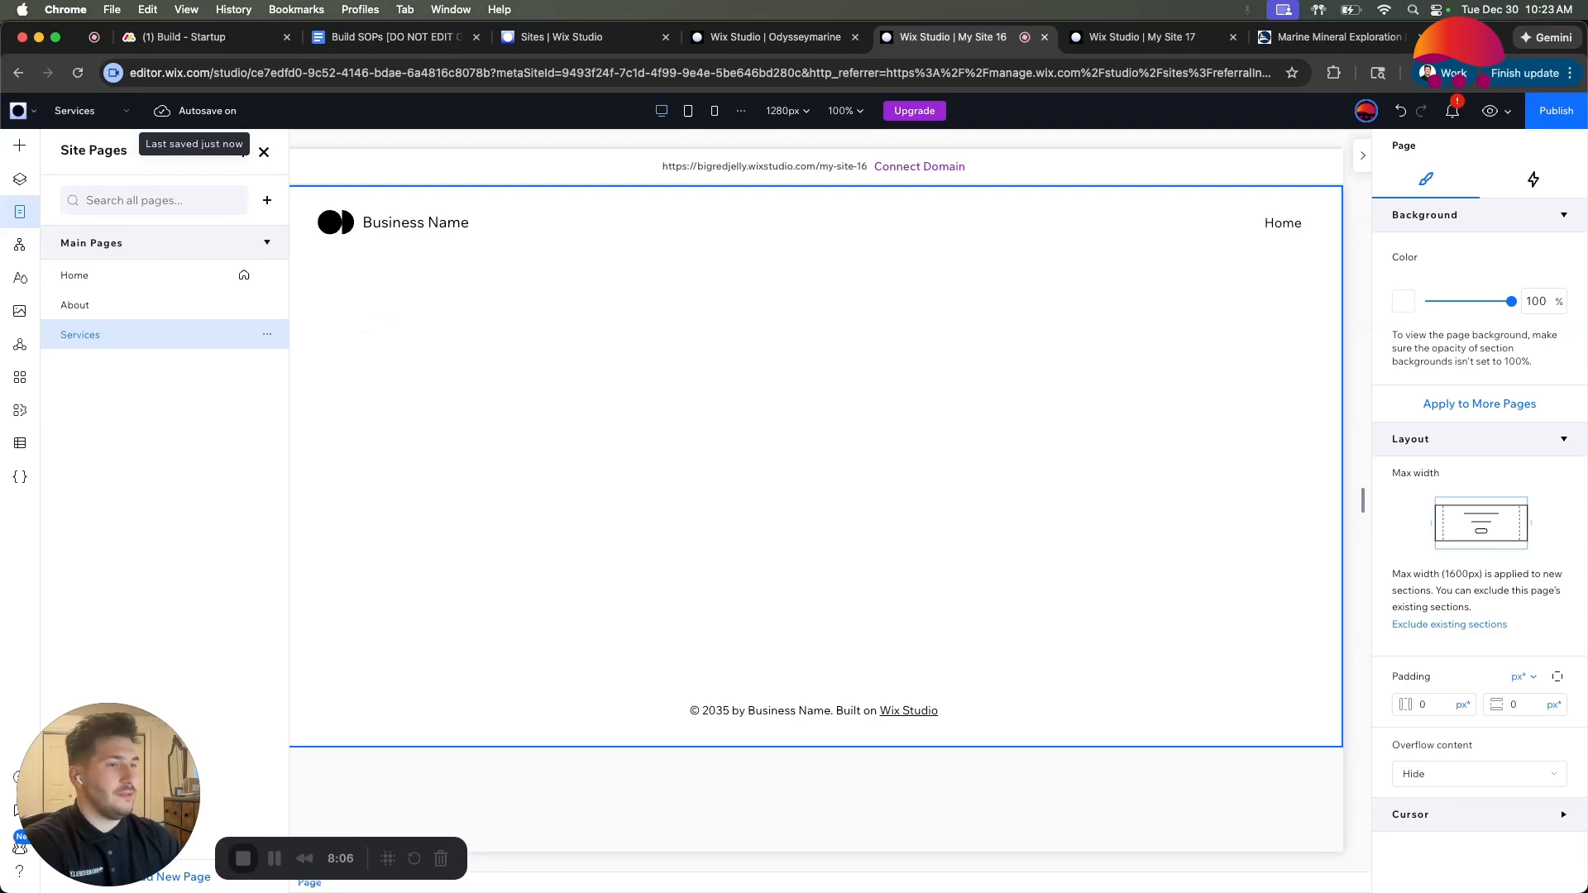
Add a third standard blank page and name it Locations.
click(266, 200)
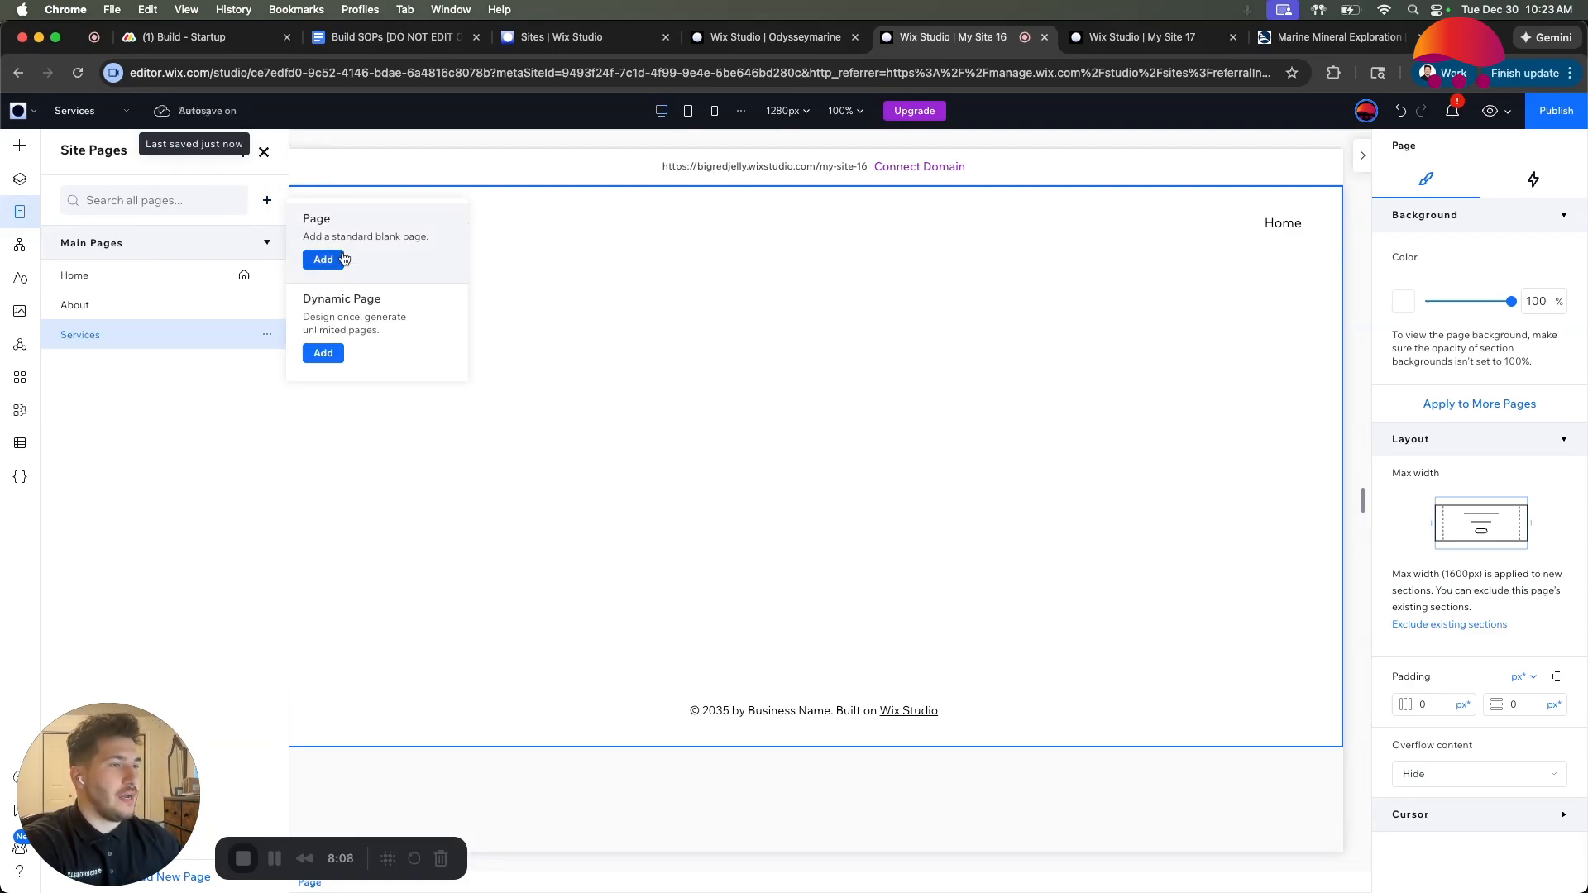
click(331, 262)
text(L)
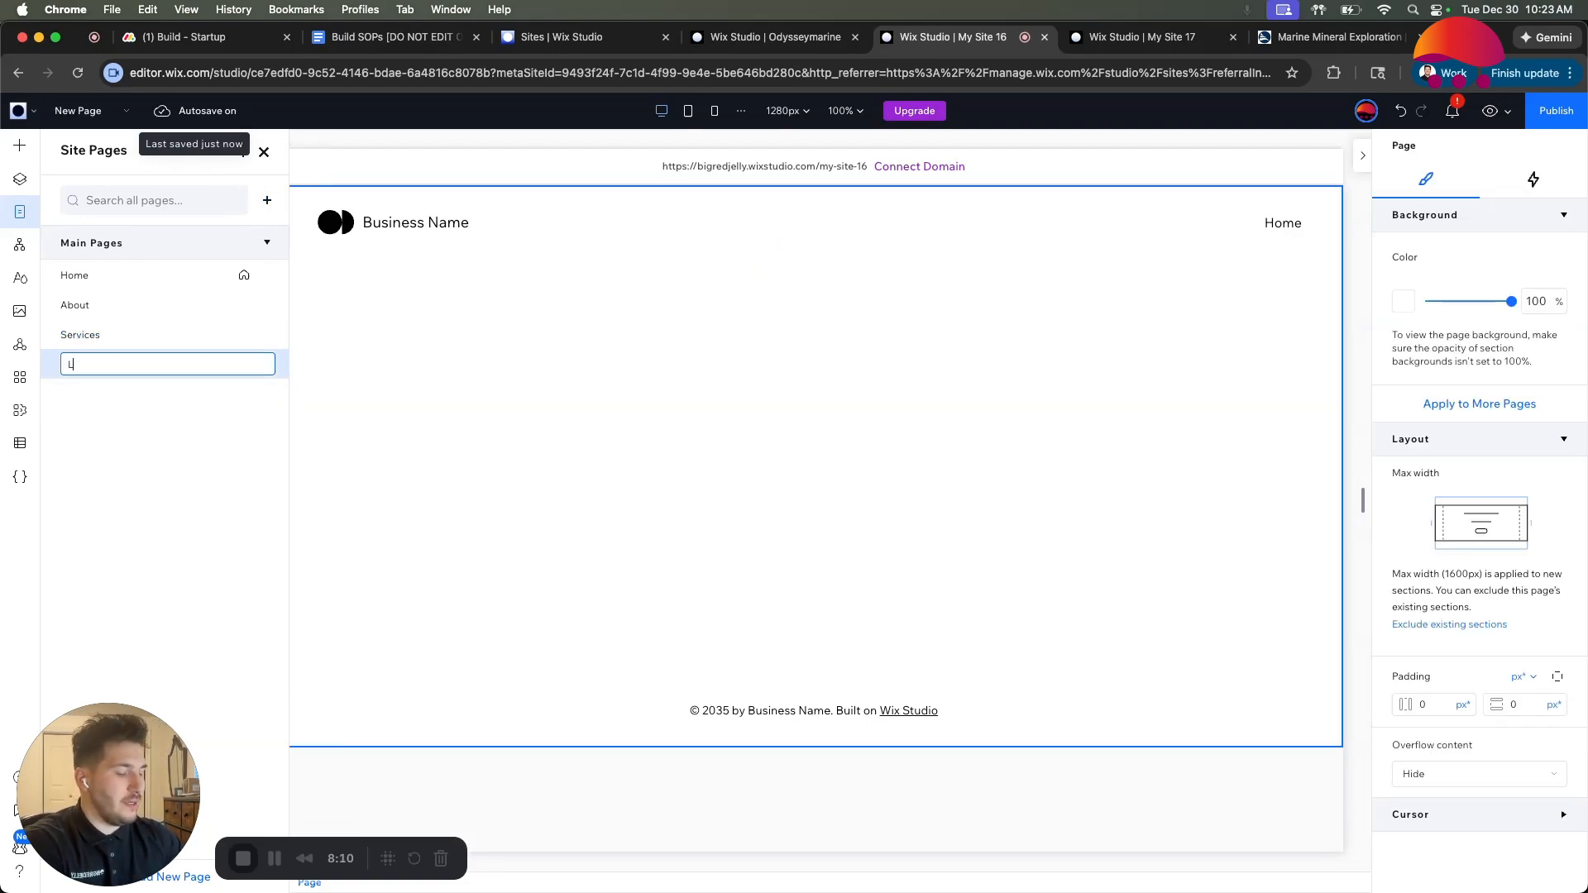
text(ocations)
key(Return)
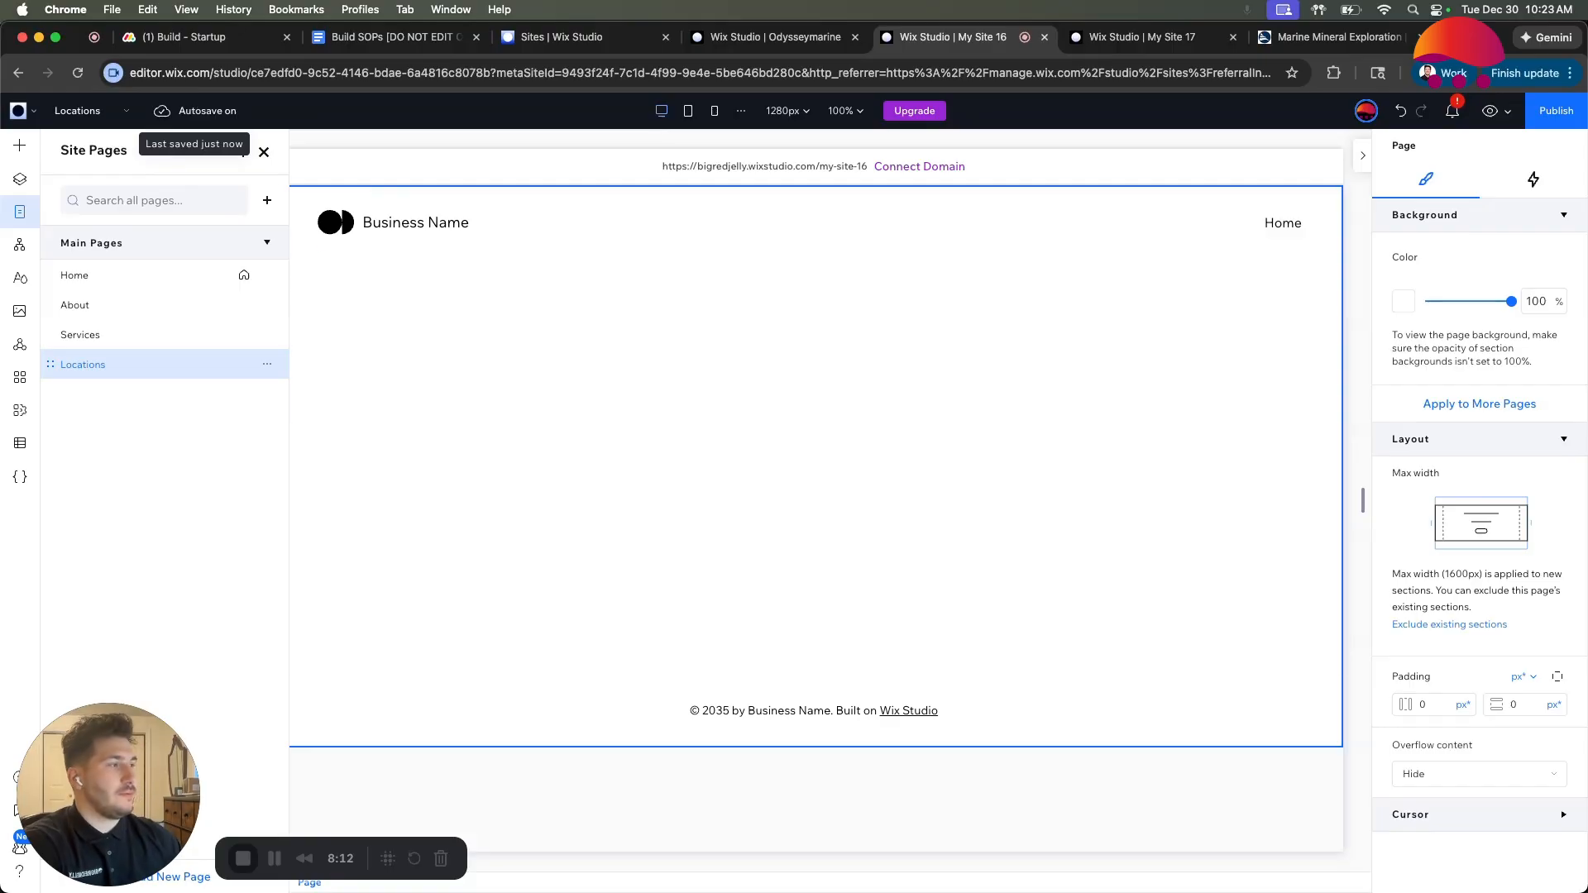
Add the About, Services and Locations site pages to the header menu and finish managing the menu.
click(1229, 216)
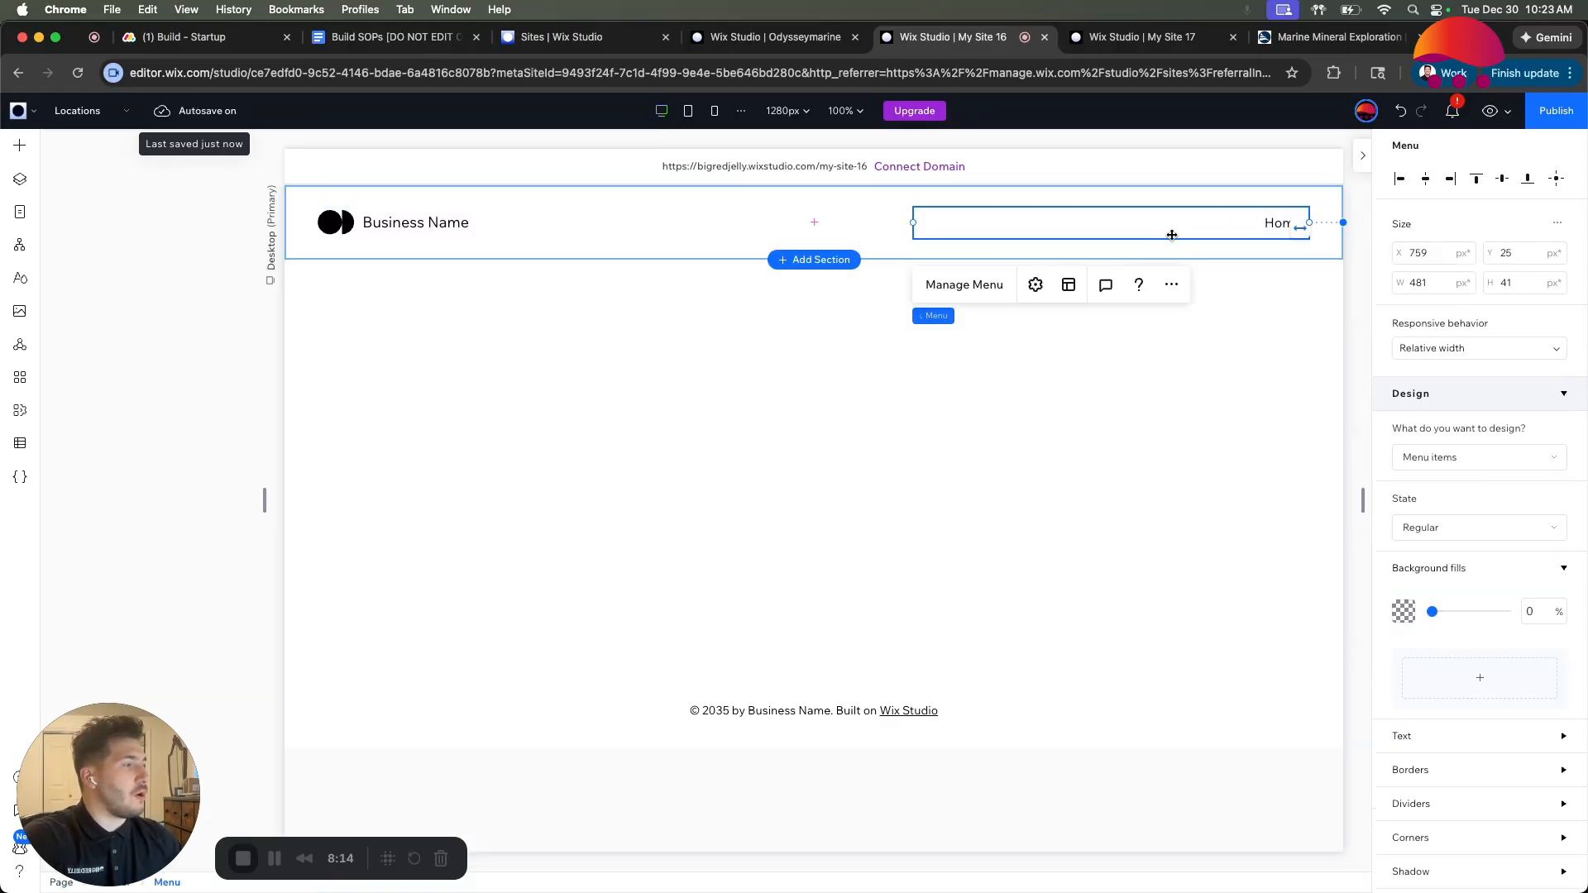
click(943, 288)
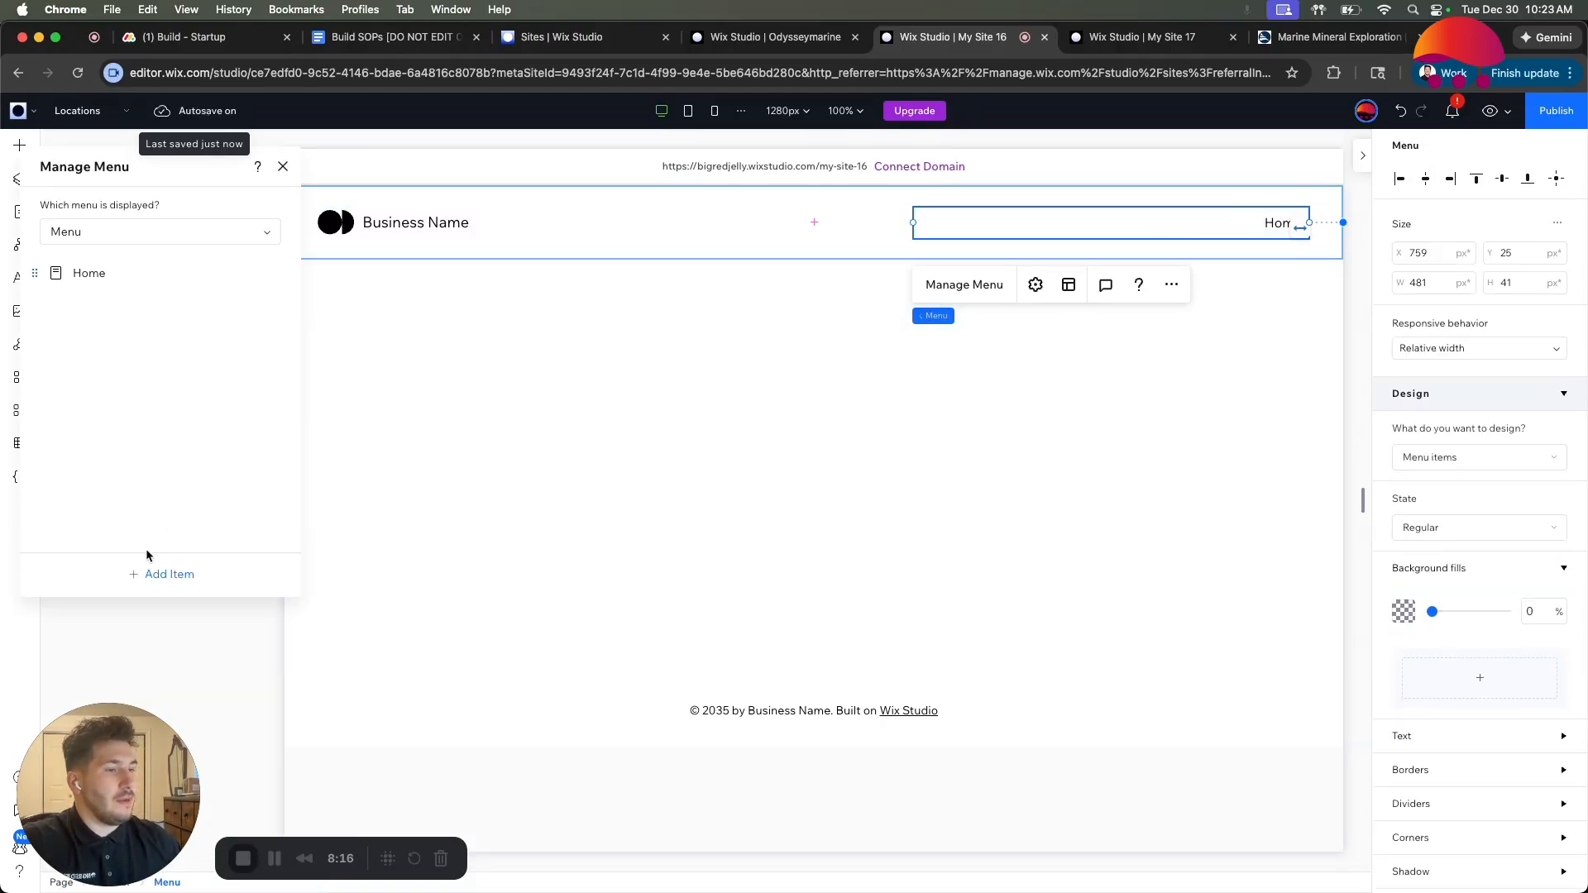
click(150, 579)
click(161, 609)
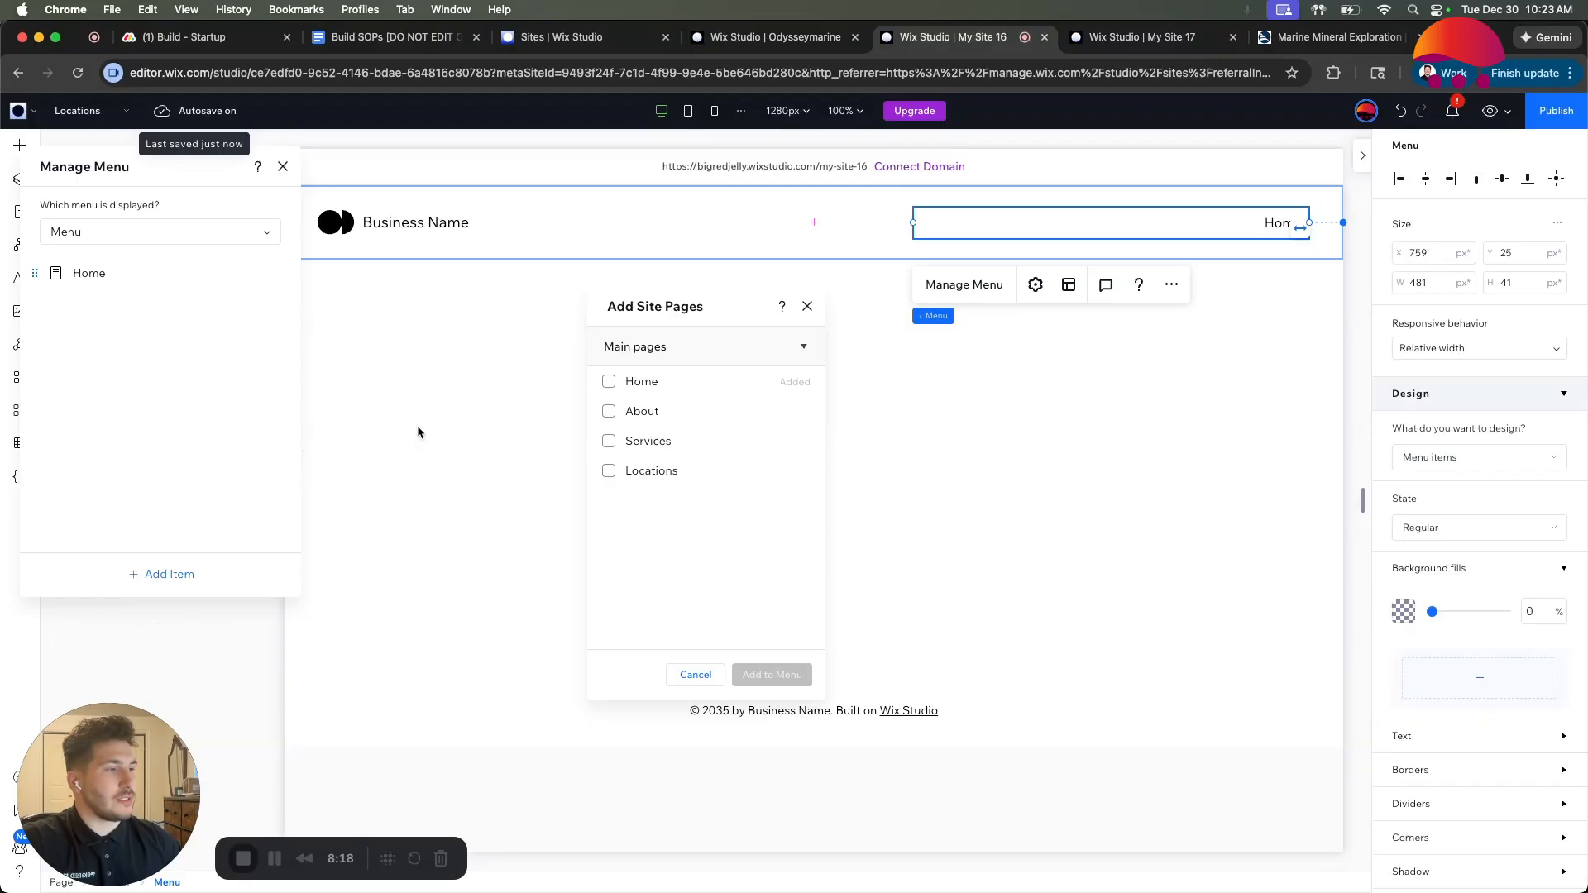
click(608, 411)
click(609, 441)
click(609, 471)
click(772, 674)
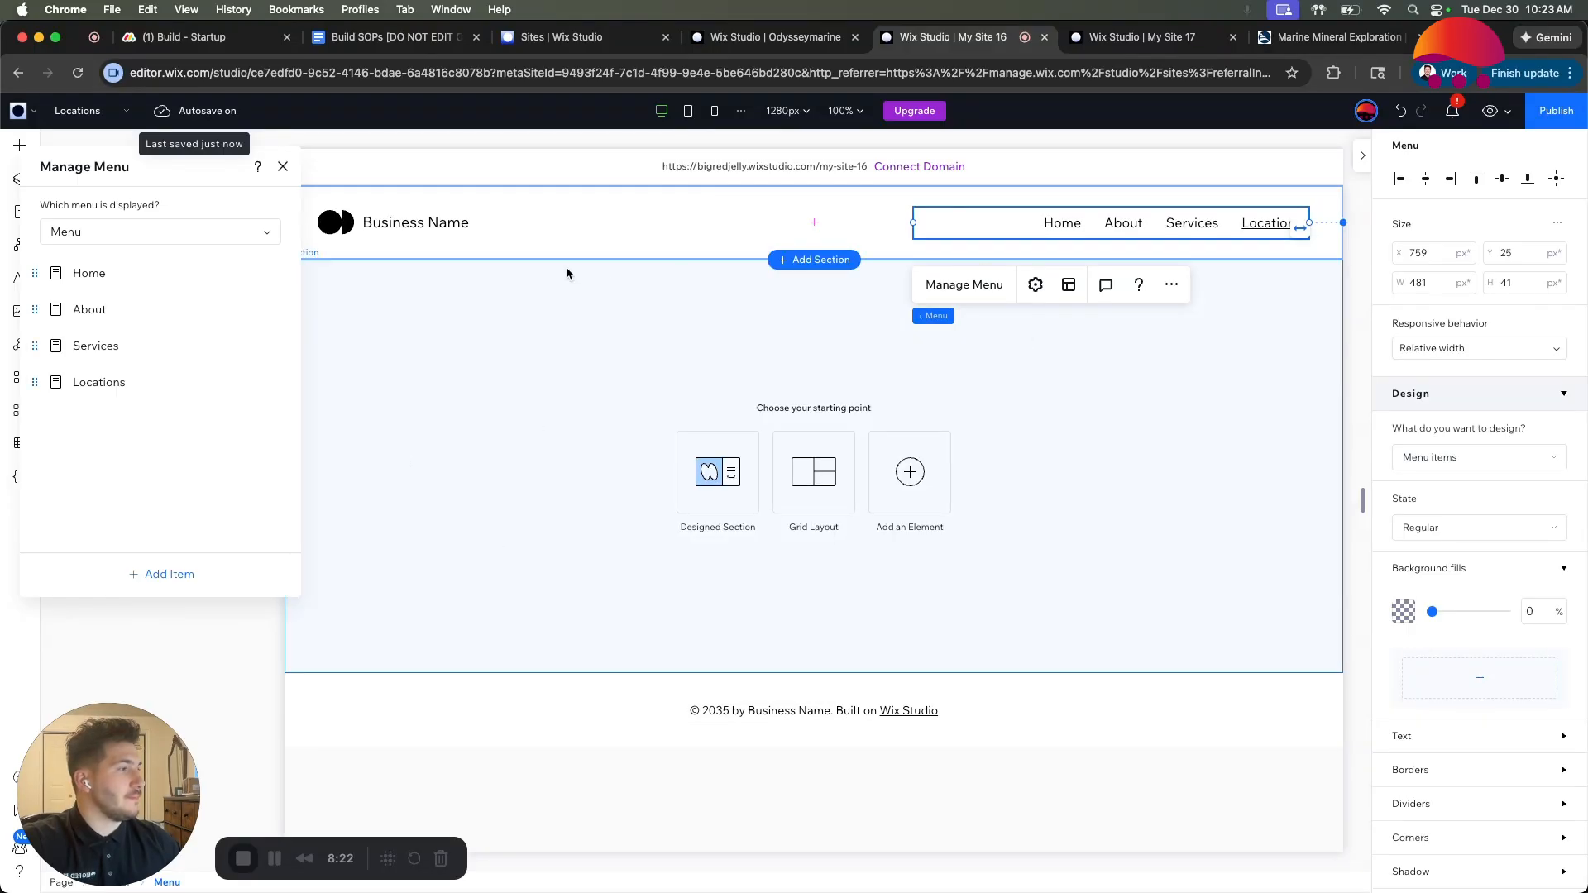
click(652, 231)
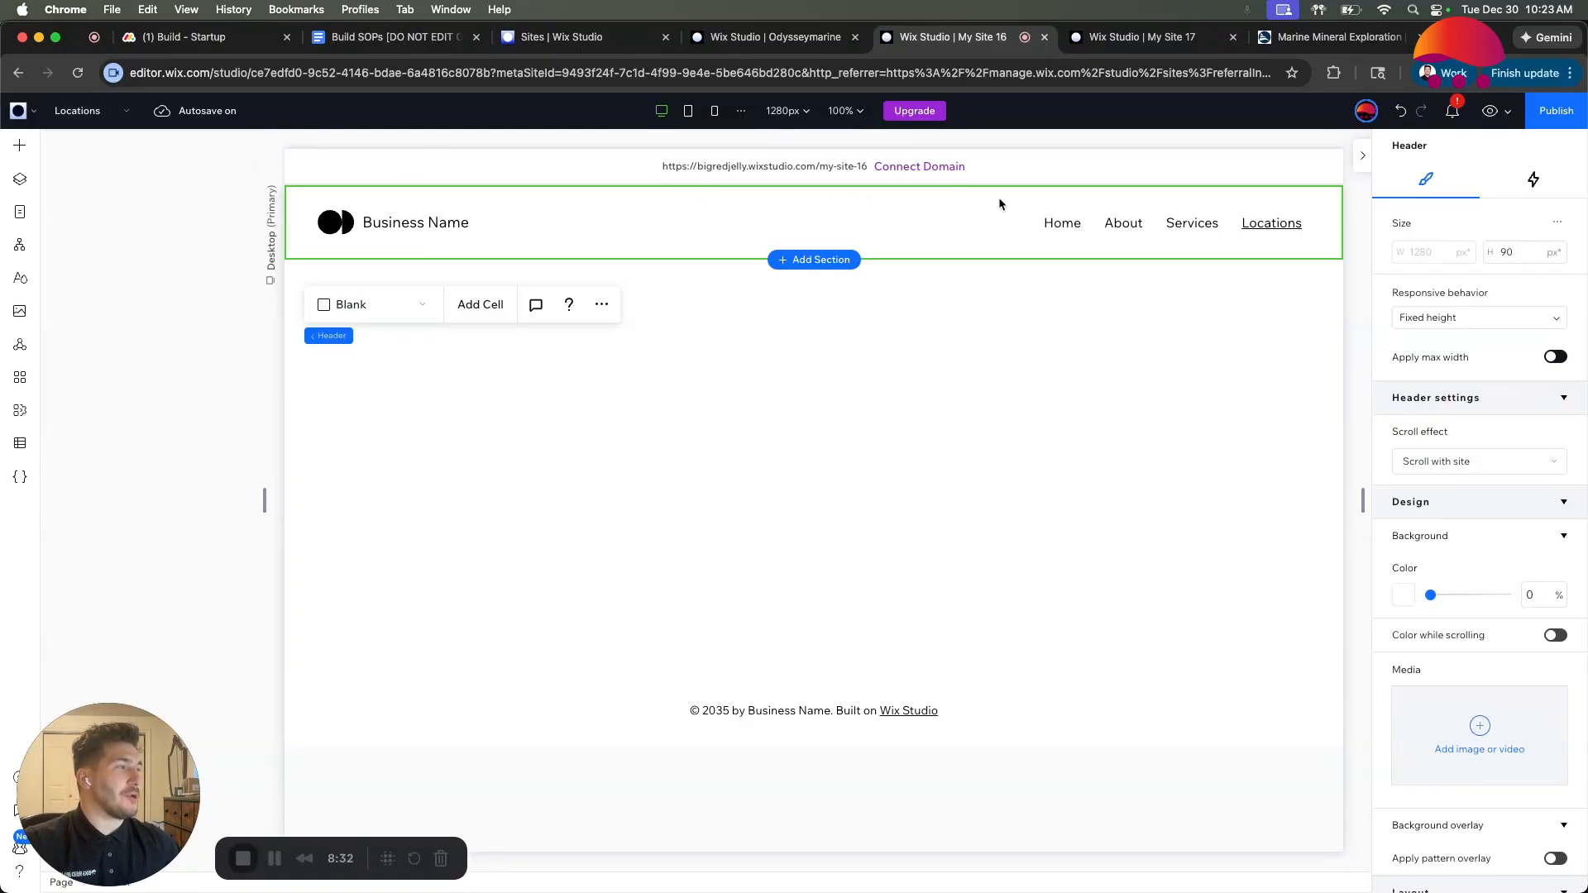
Return to the Home page of My Site 16 and review its hero and "Critical Minerals" sections.
click(965, 227)
click(86, 115)
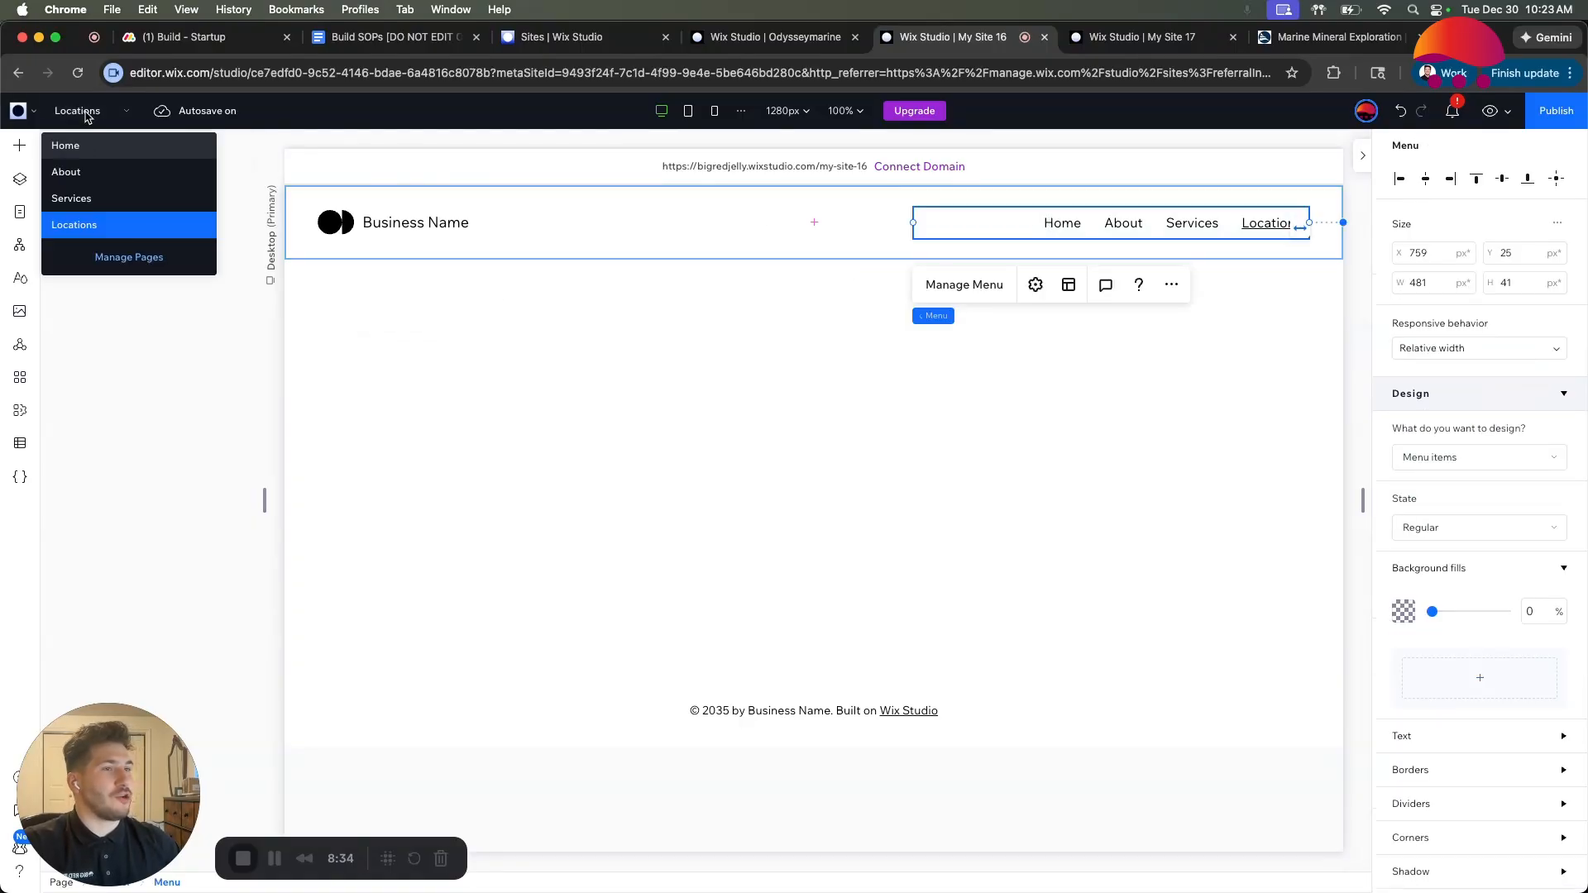
click(66, 146)
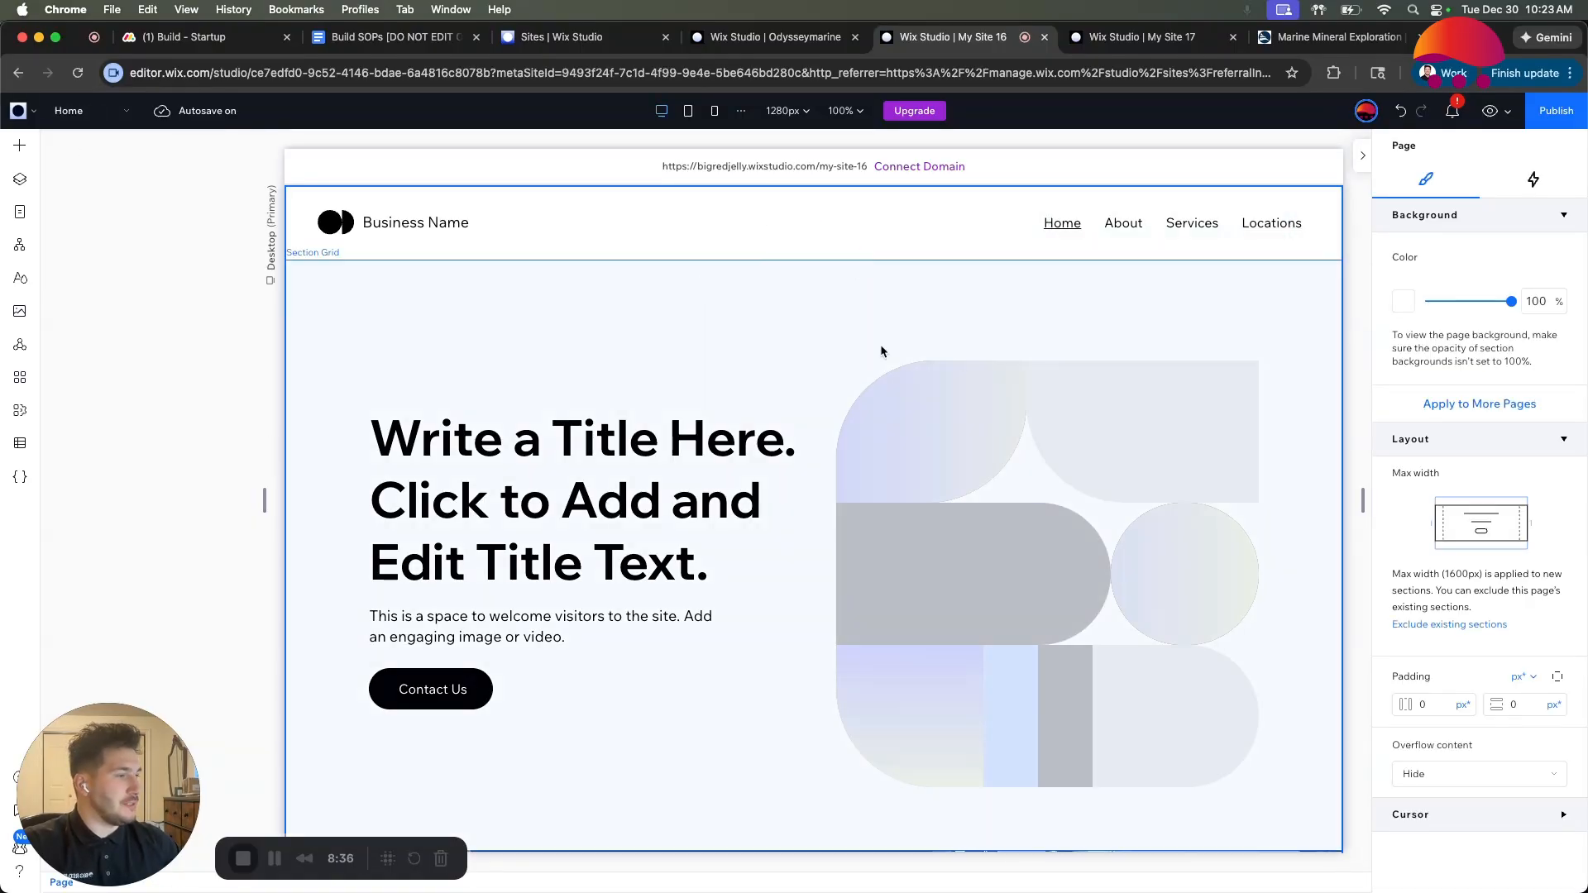
scroll(876, 545, down, 10)
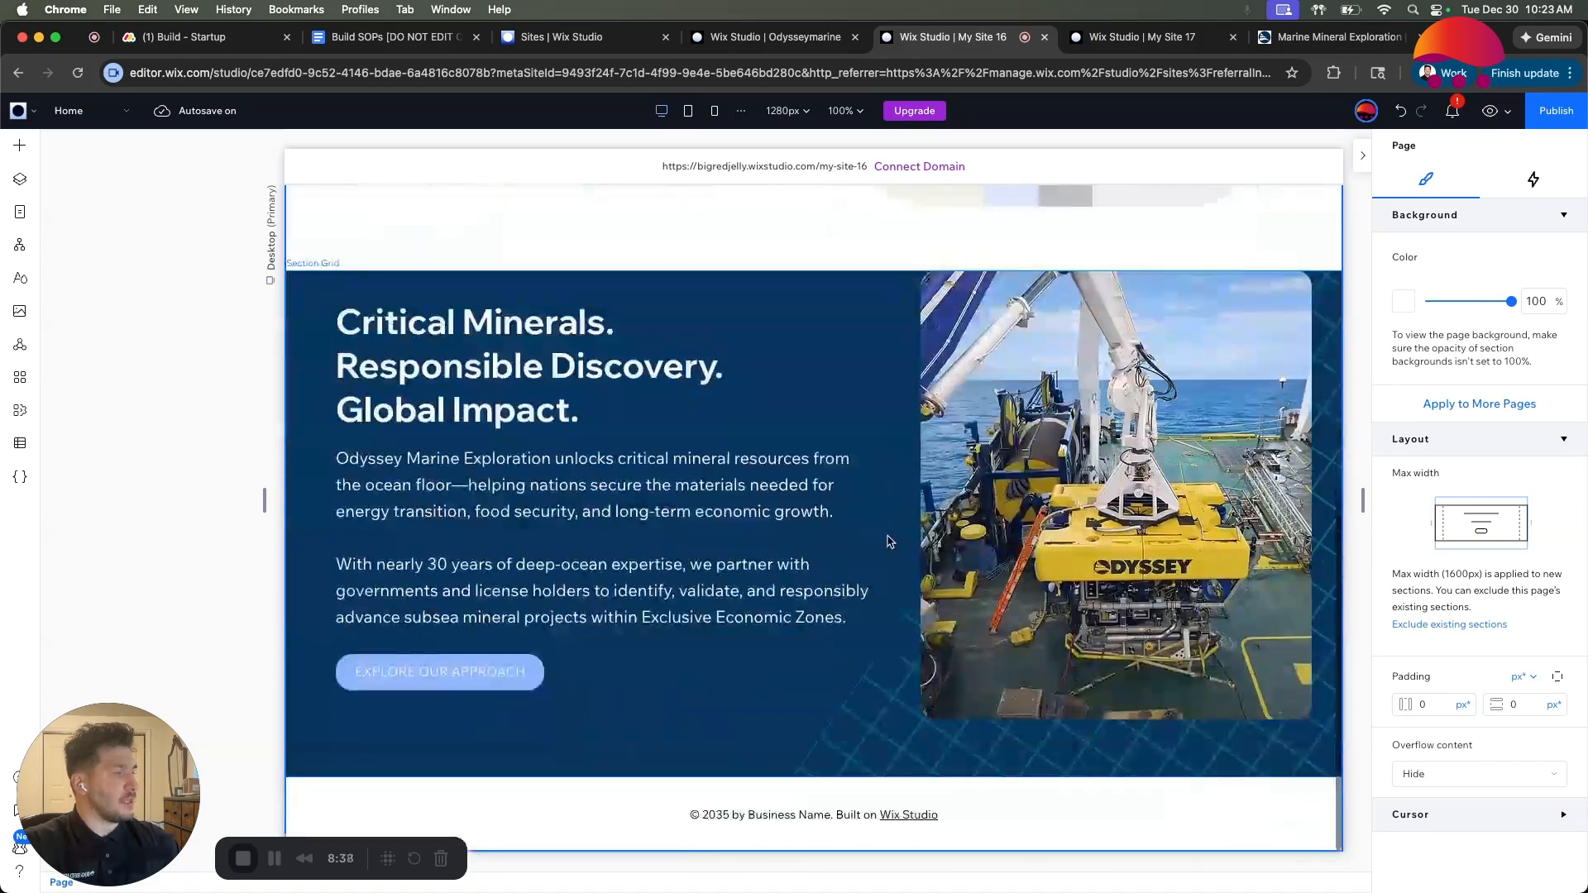
scroll(879, 538, up, 10)
scroll(885, 534, down, 3)
scroll(885, 533, down, 1)
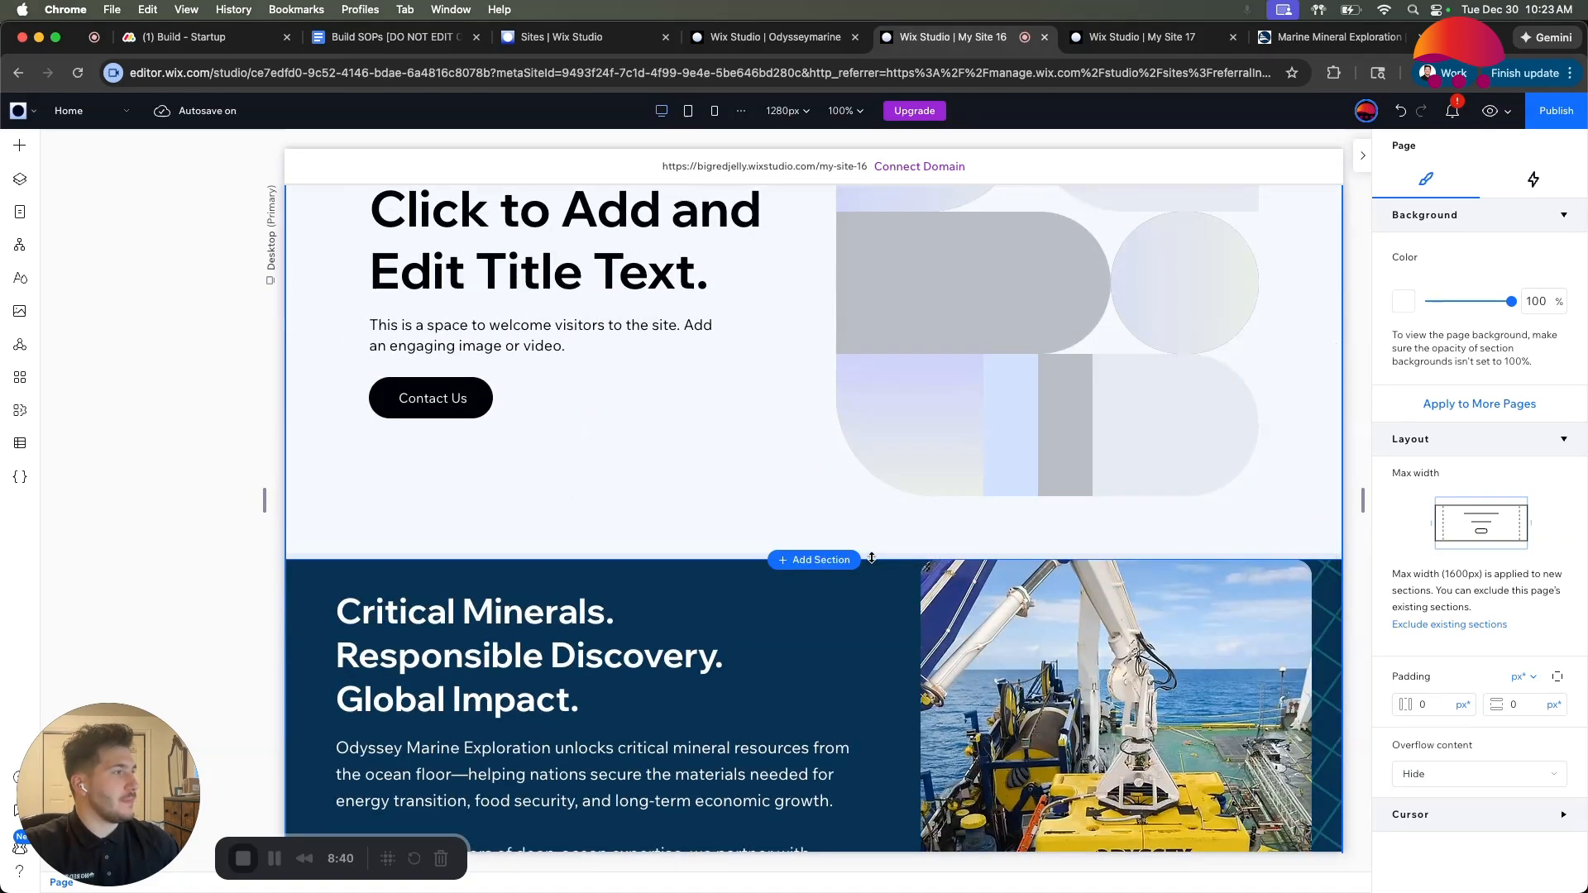
Switch to My Site 17 and look through its template's home page sections, including About, Benefits and Testimonials.
click(1075, 36)
scroll(865, 389, down, 10)
scroll(865, 391, down, 10)
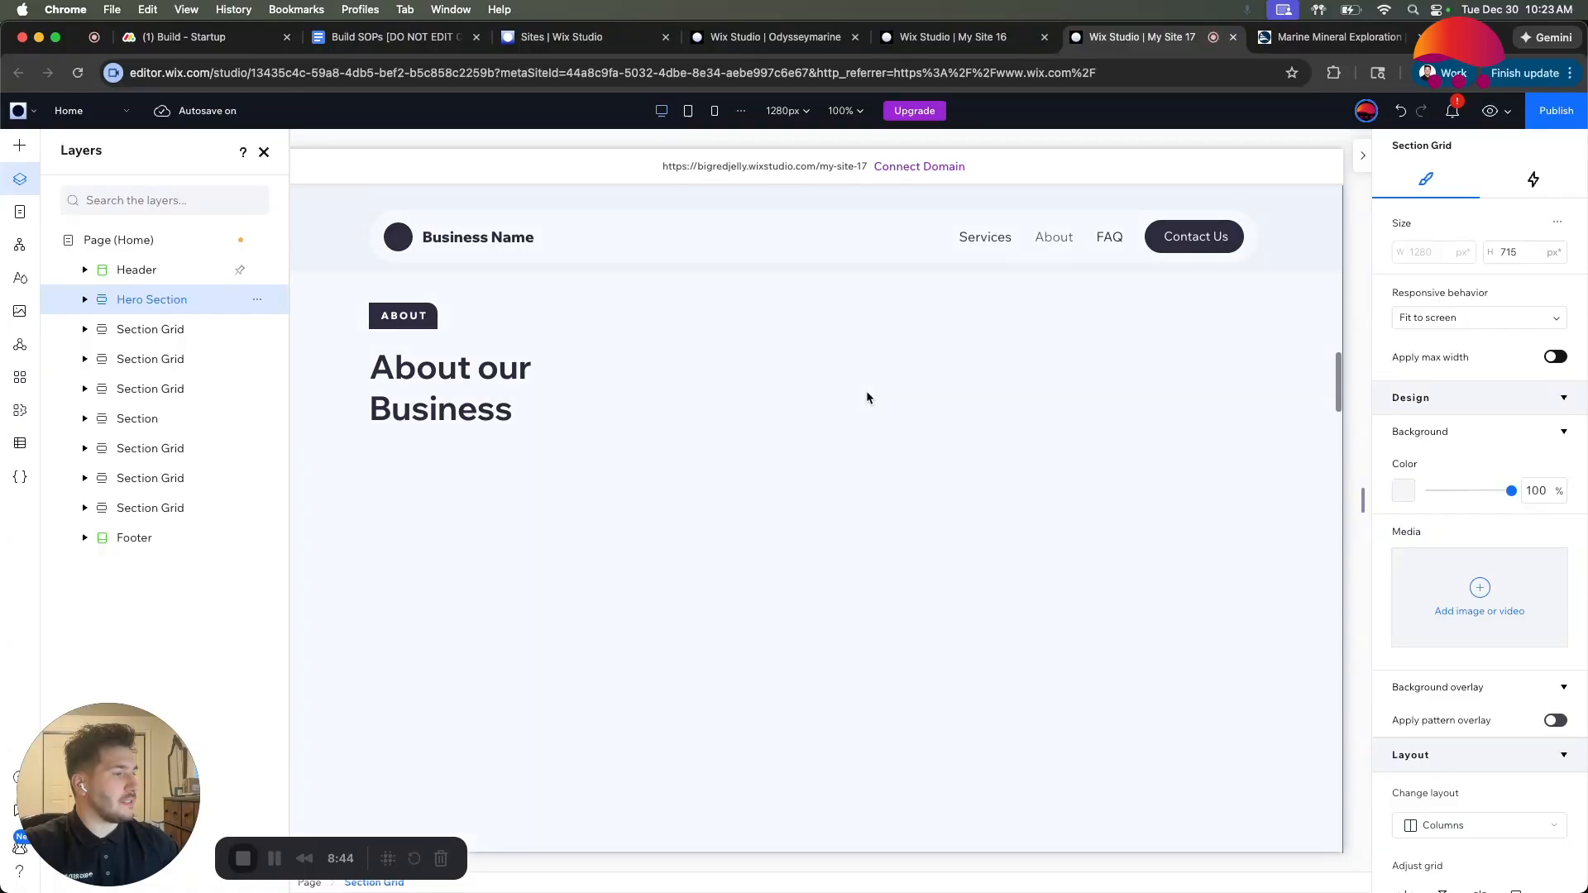
scroll(867, 395, down, 15)
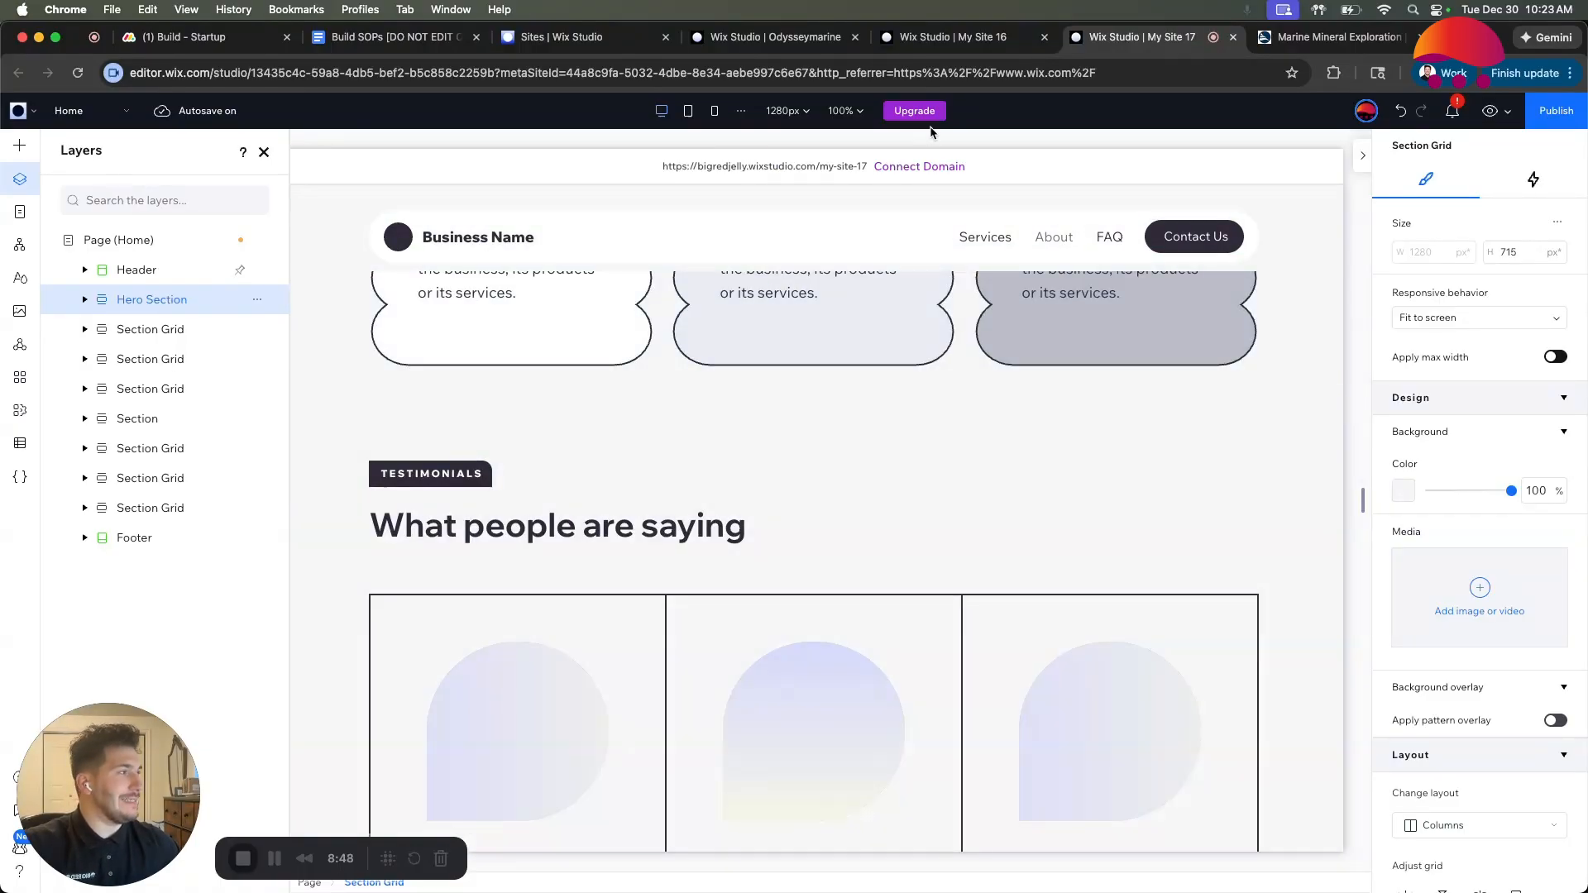
scroll(798, 476, down, 6)
scroll(800, 478, down, 3)
scroll(799, 472, up, 15)
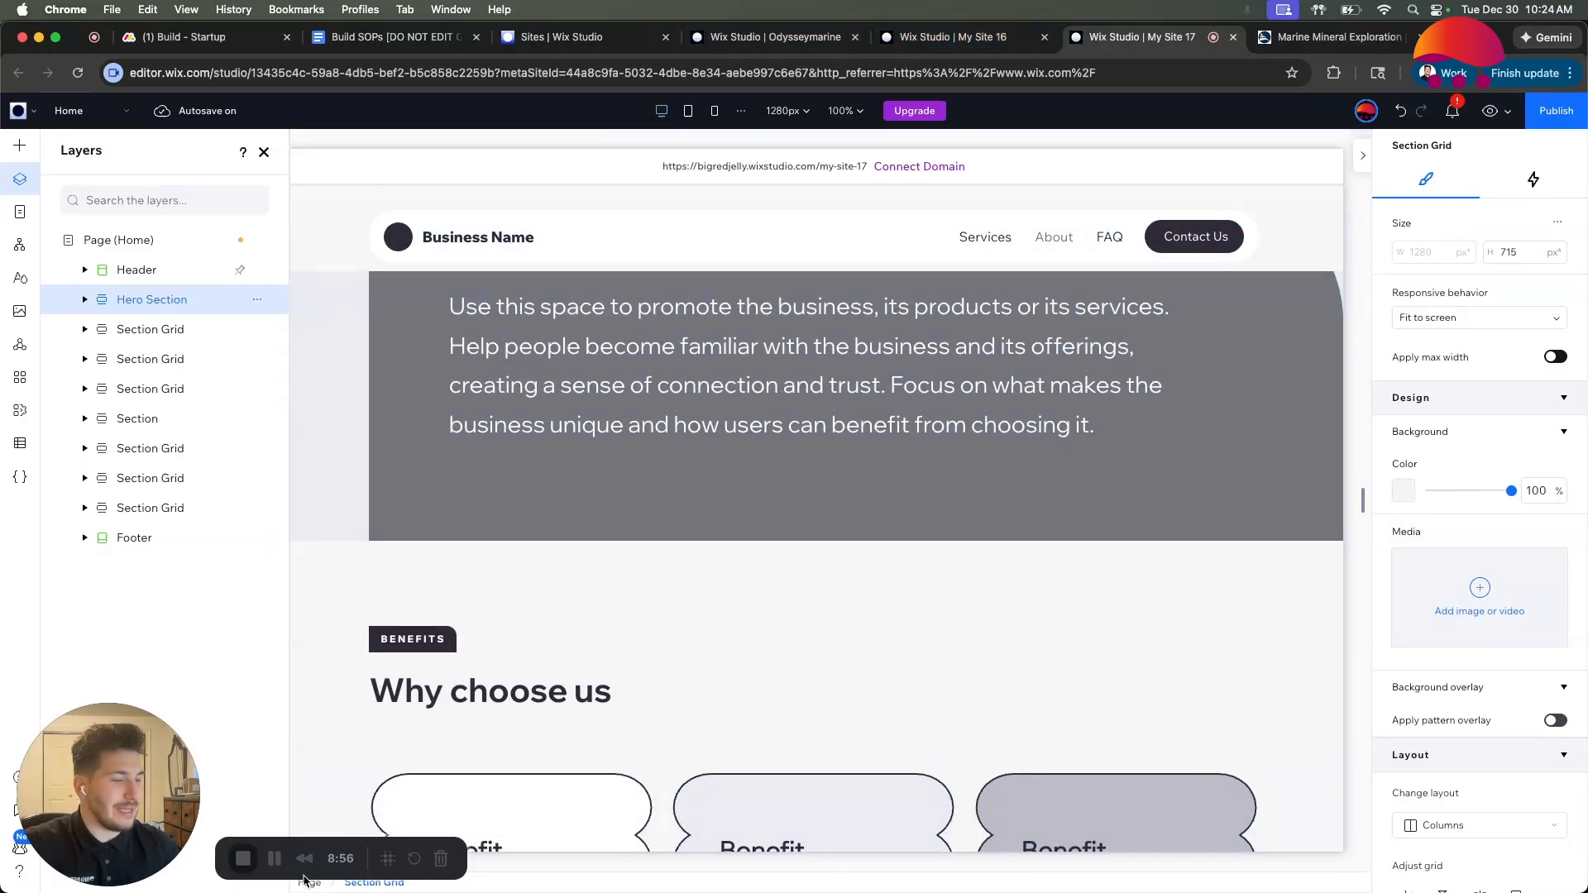
Open the "Building trust" construction template from the All Responsive Templates gallery for editing as a new site.
click(951, 37)
click(783, 36)
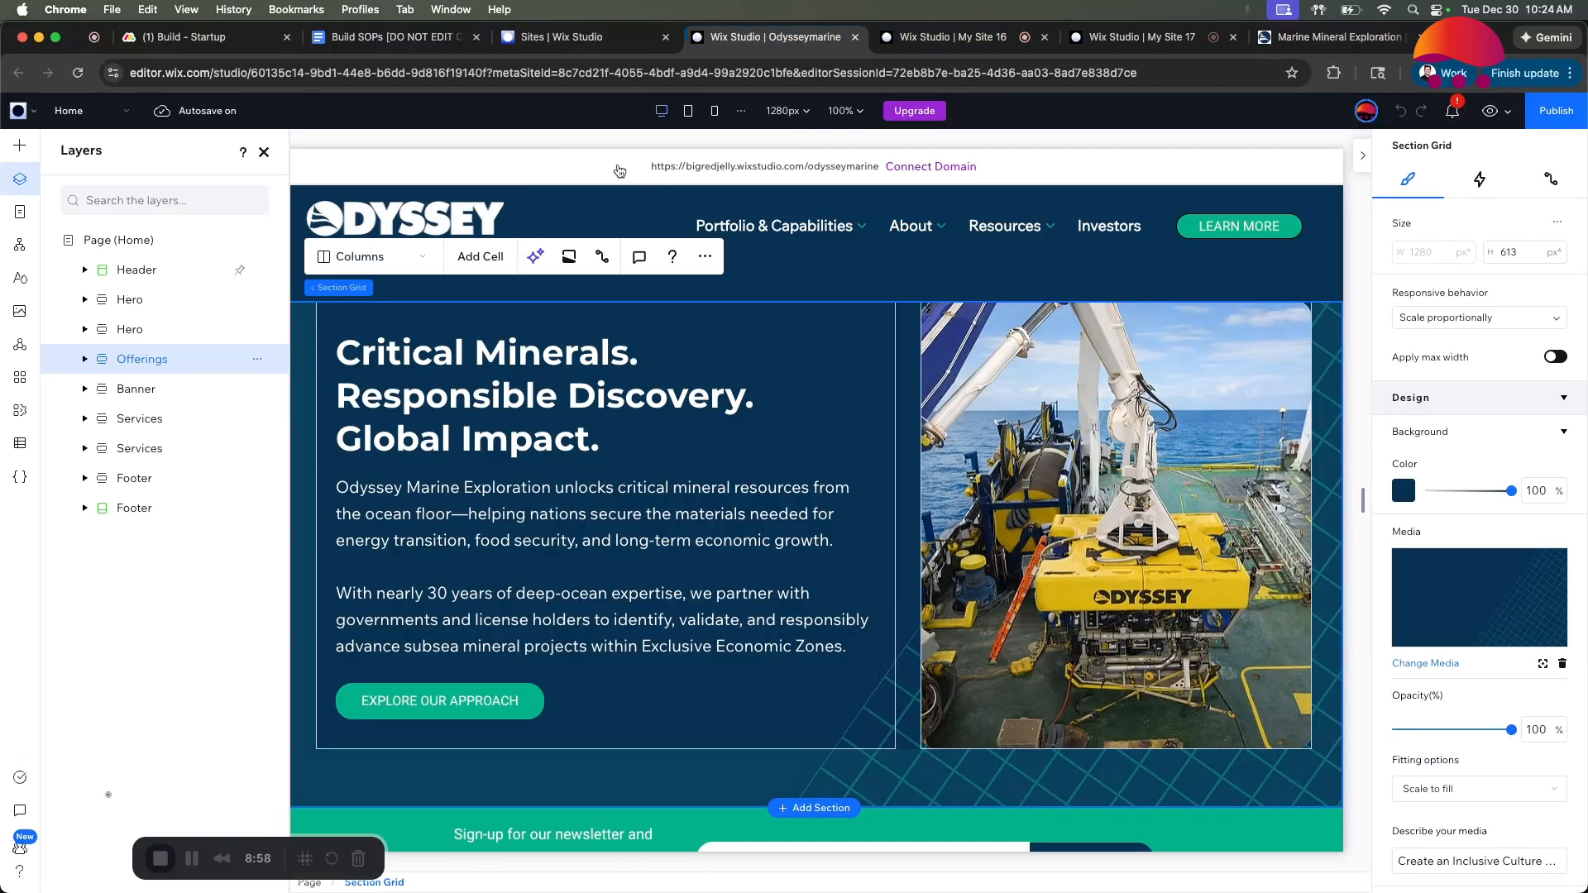
click(562, 36)
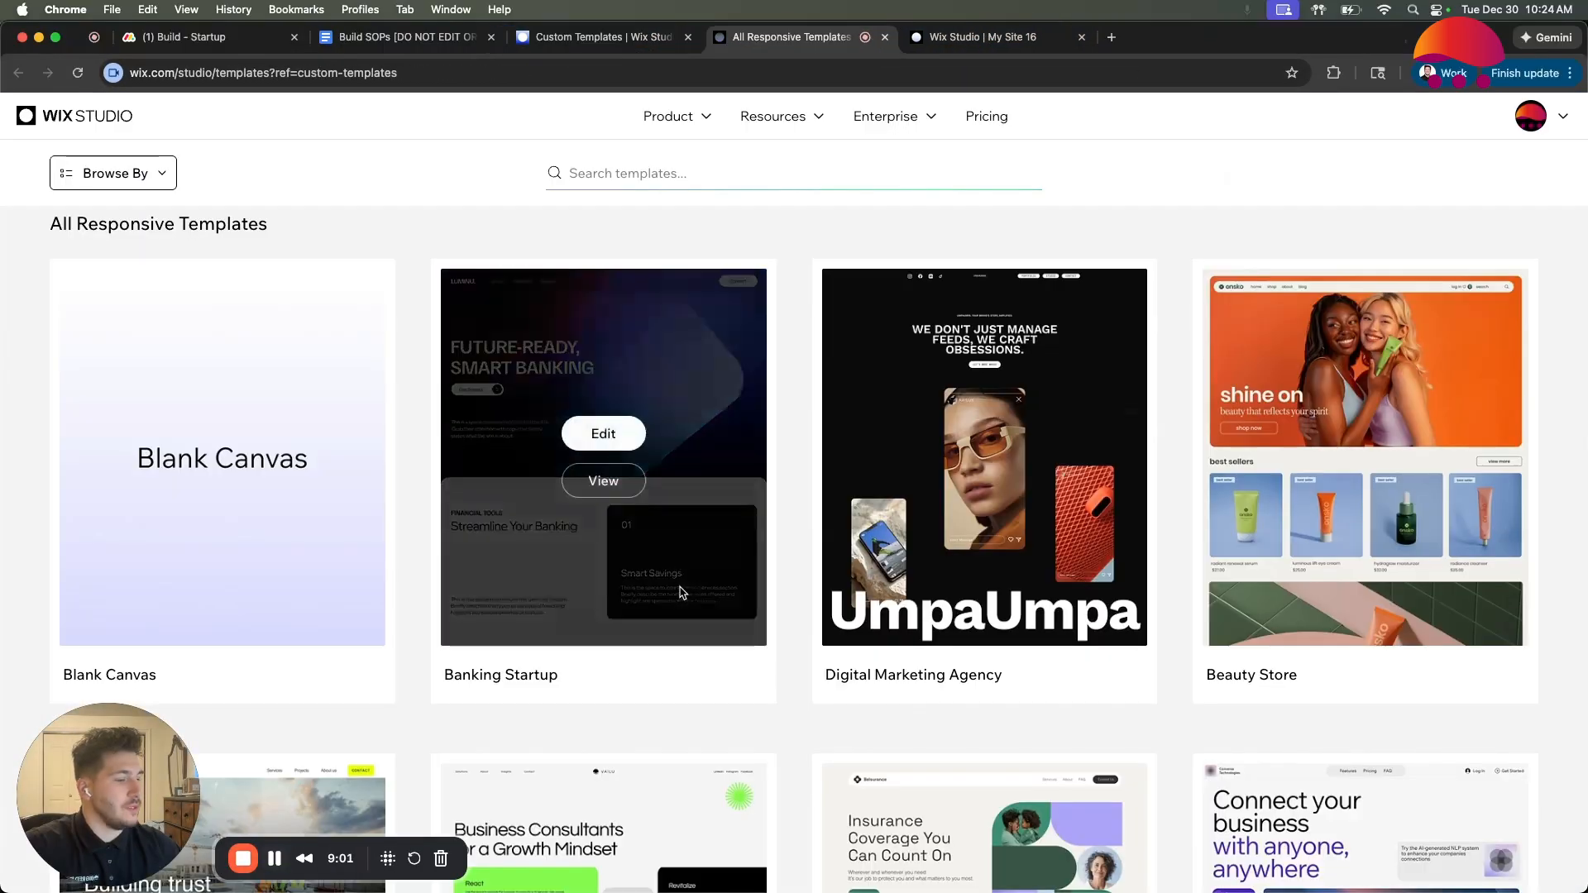
scroll(678, 589, down, 3)
mouse_move(348, 546)
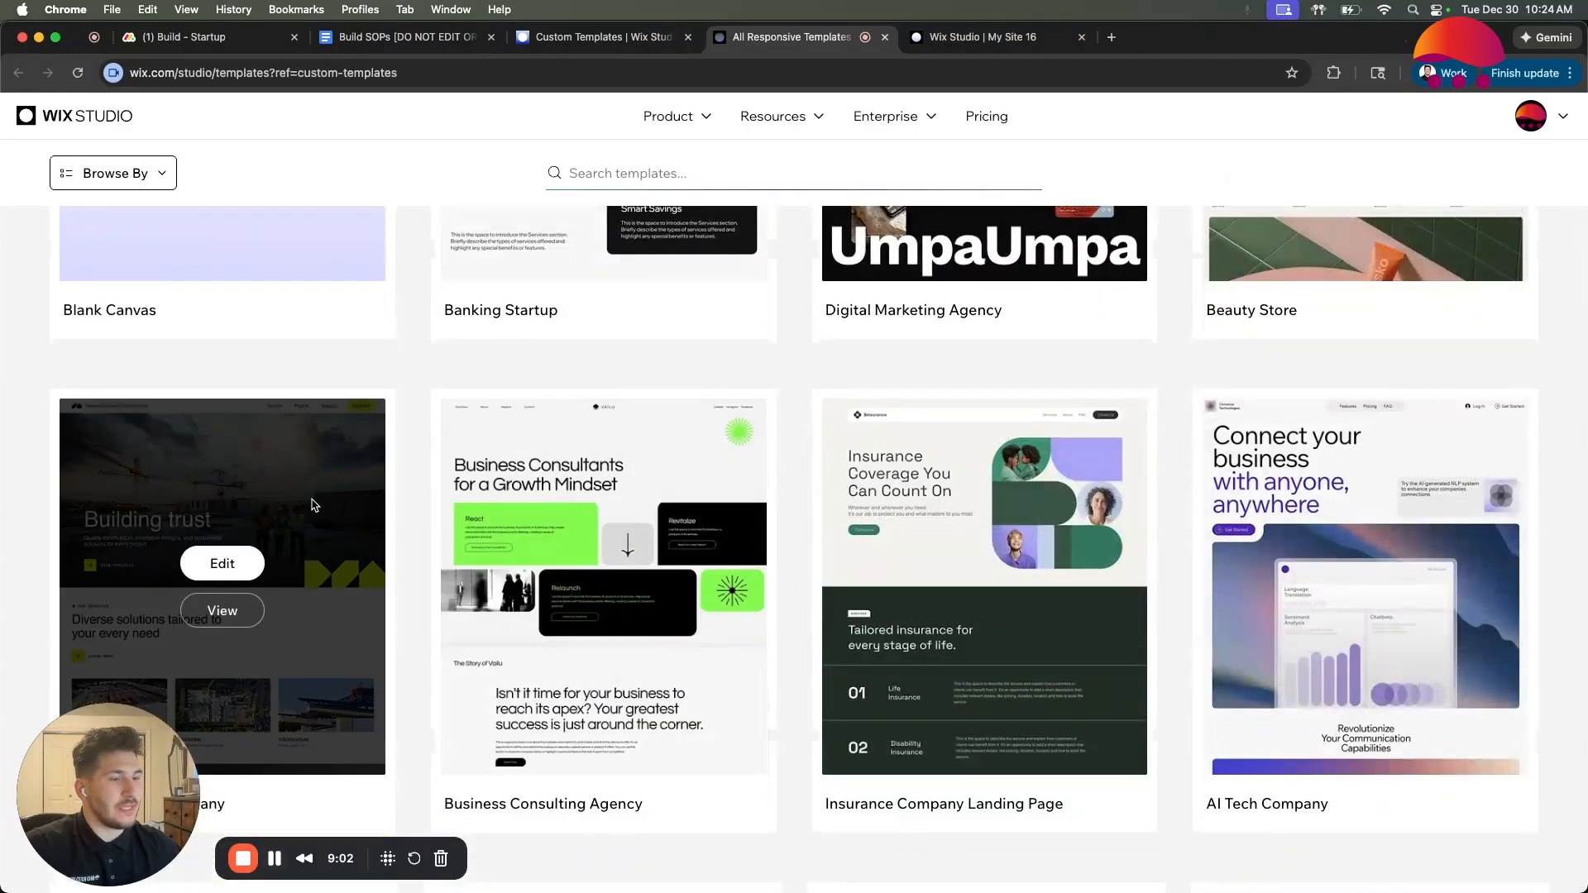
click(221, 563)
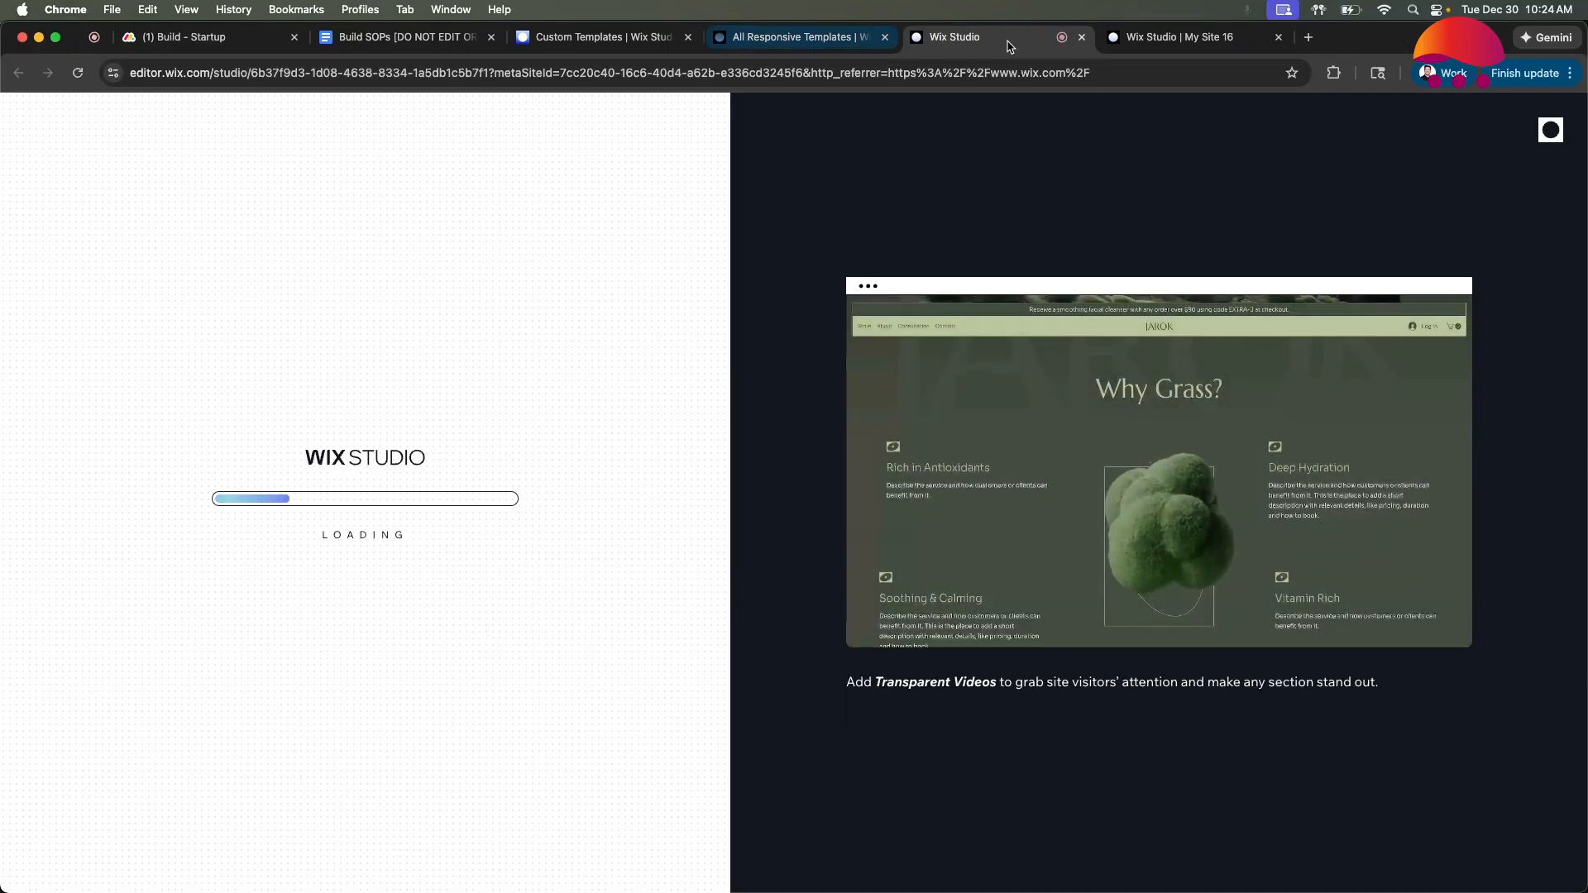
click(828, 38)
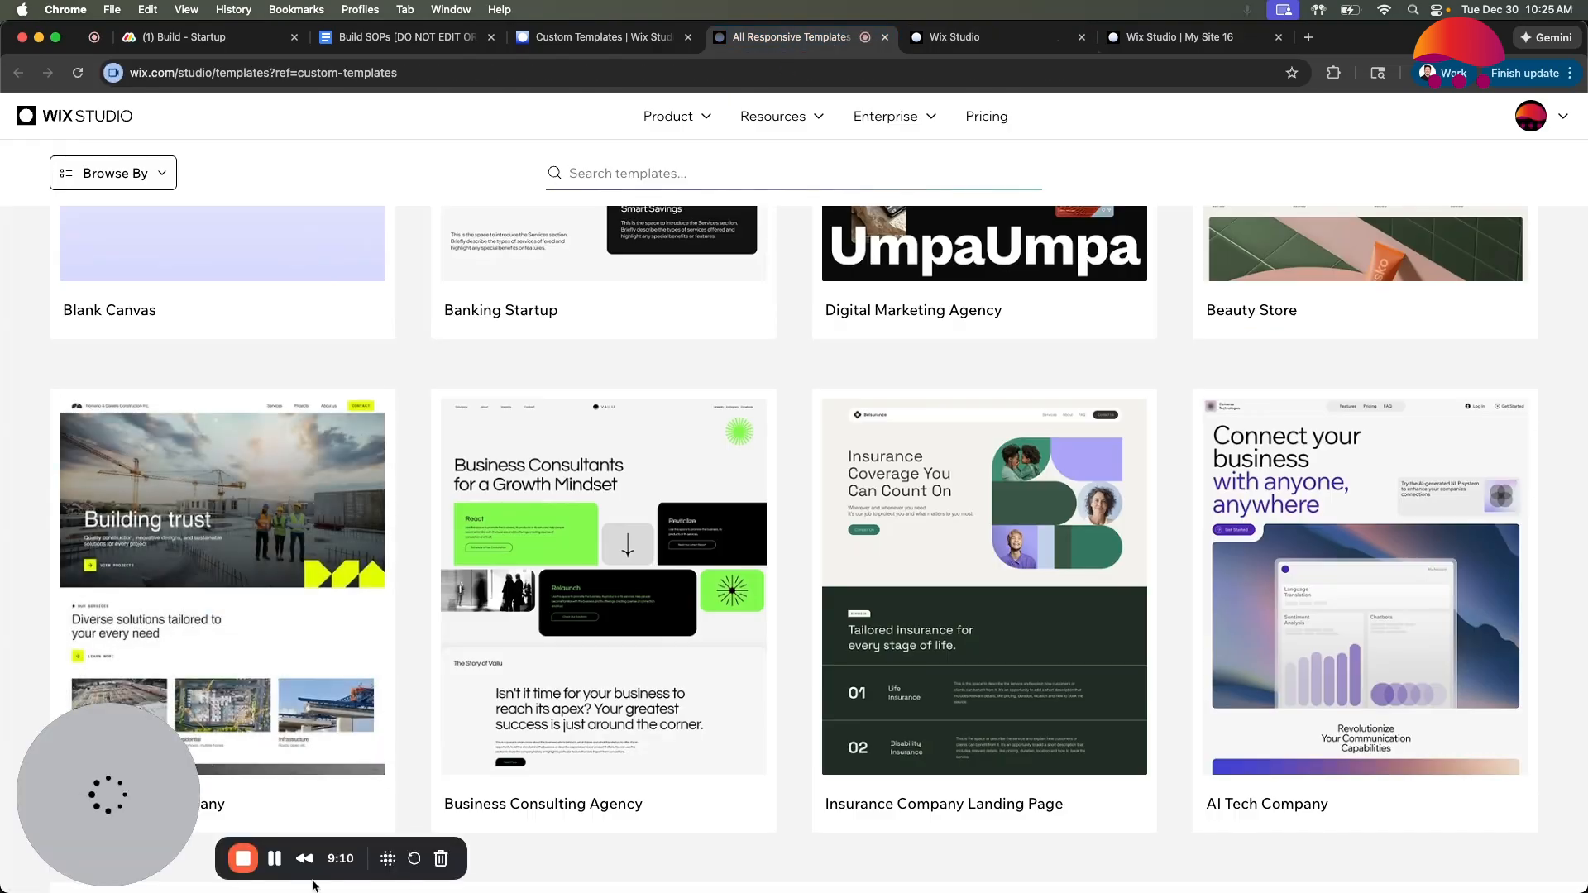
click(976, 38)
Look over the hero and Our Services sections of the new construction site and show the home page's layers.
scroll(762, 444, down, 10)
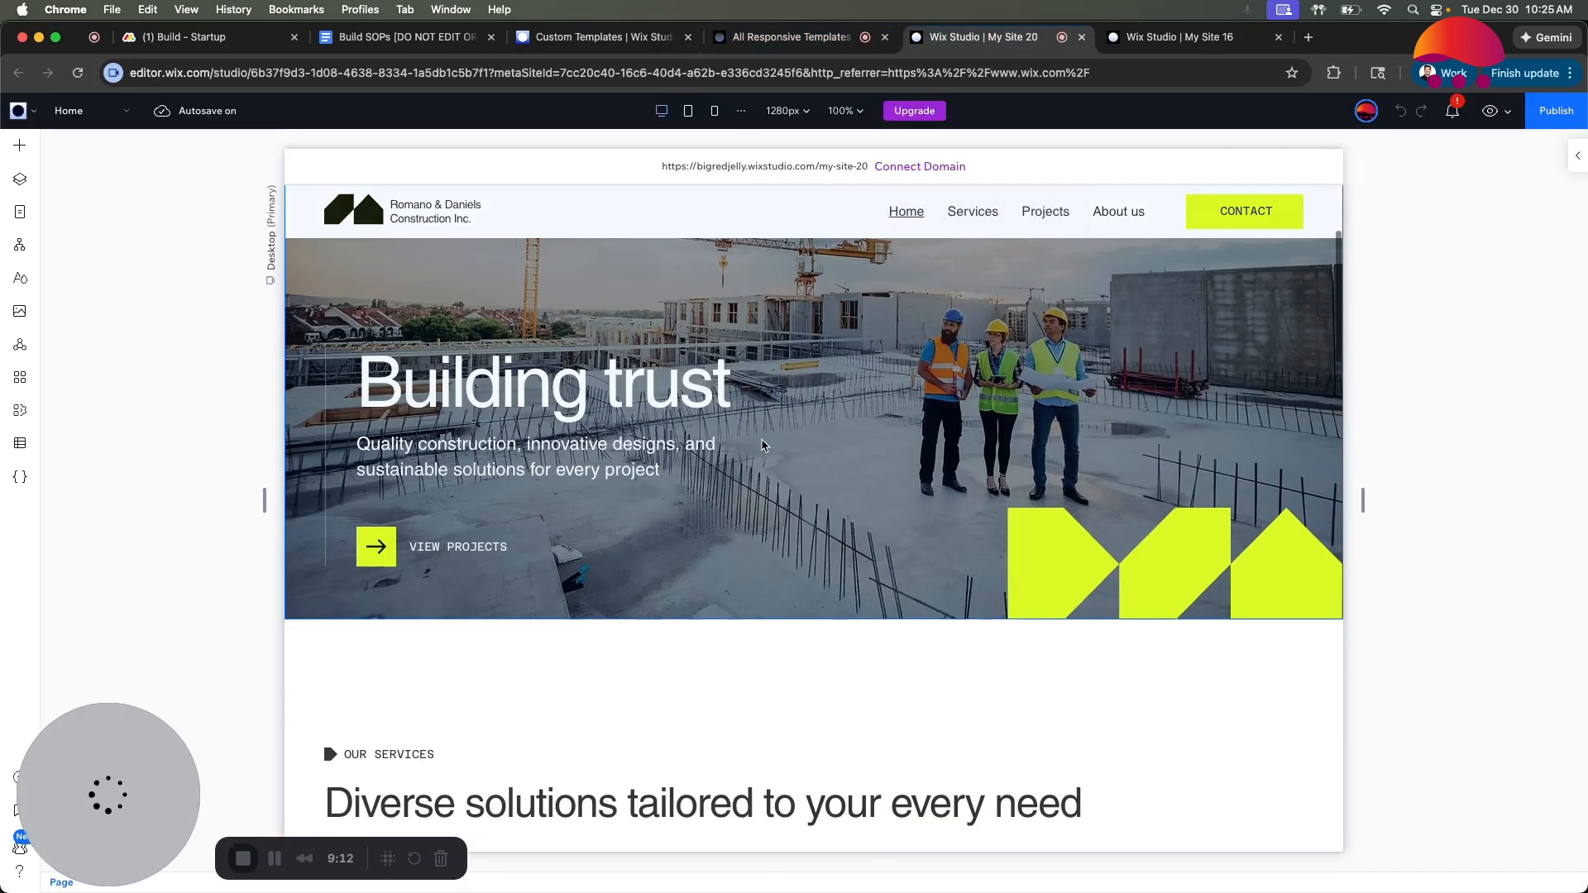
scroll(645, 407, up, 2)
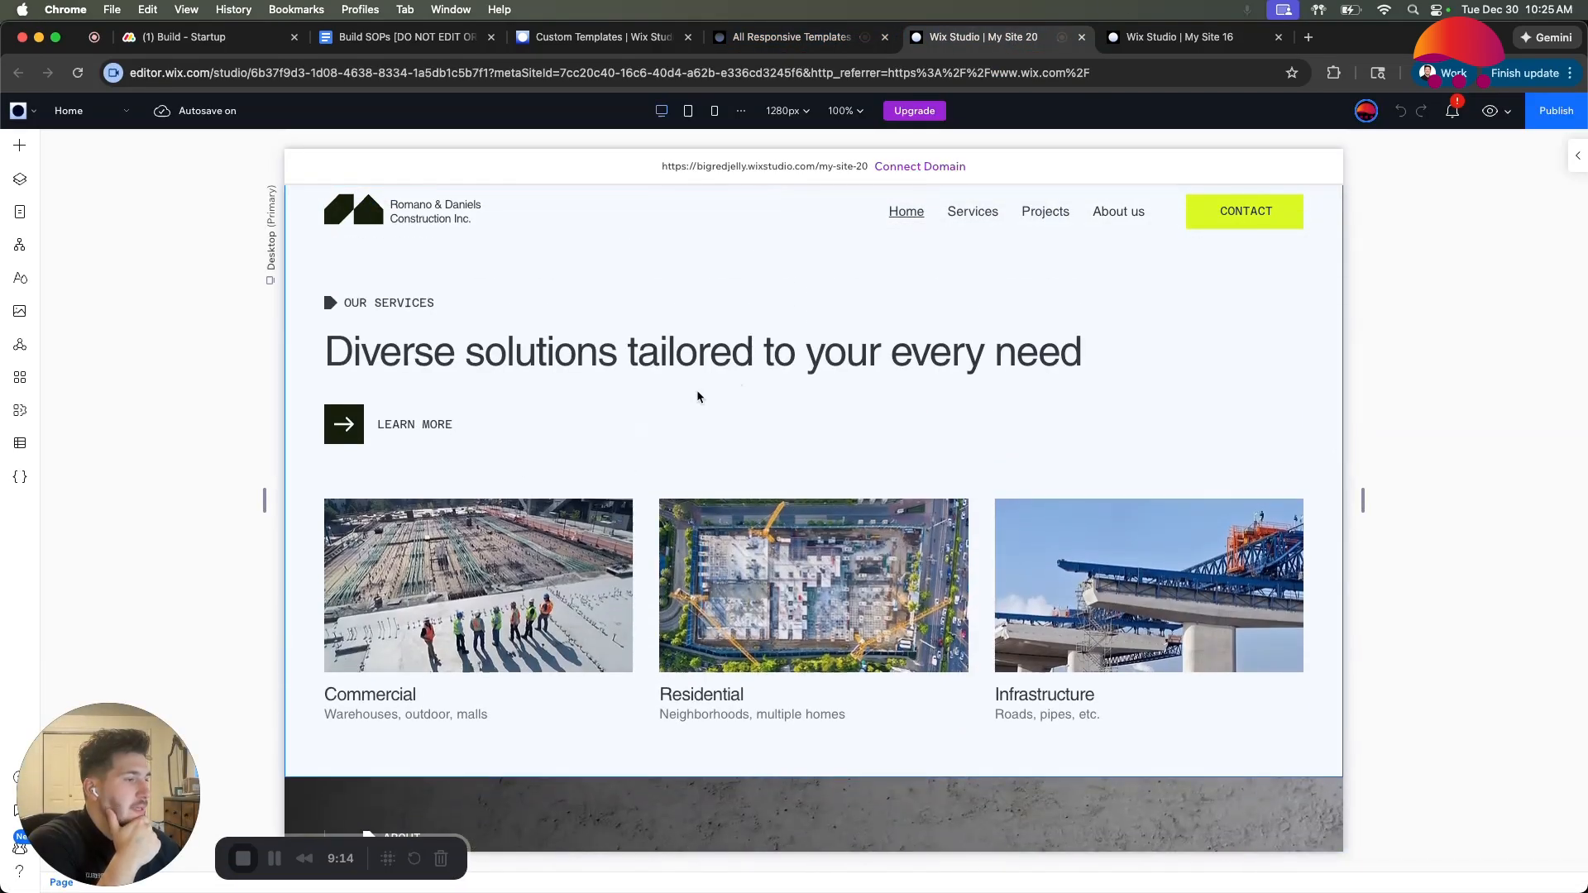
scroll(675, 469, up, 3)
click(588, 389)
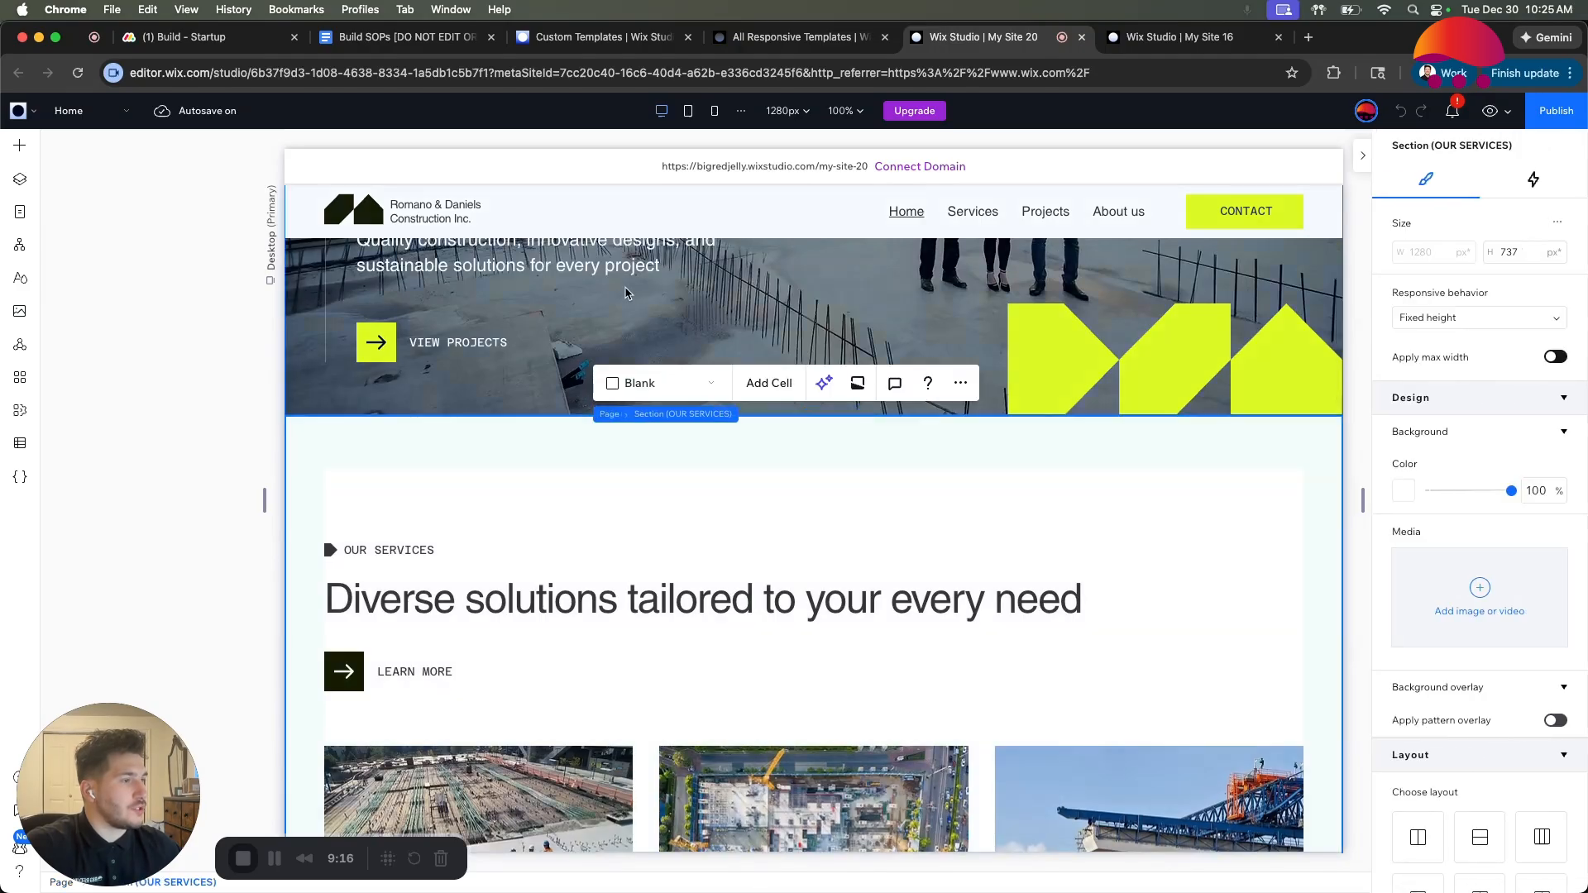
click(20, 179)
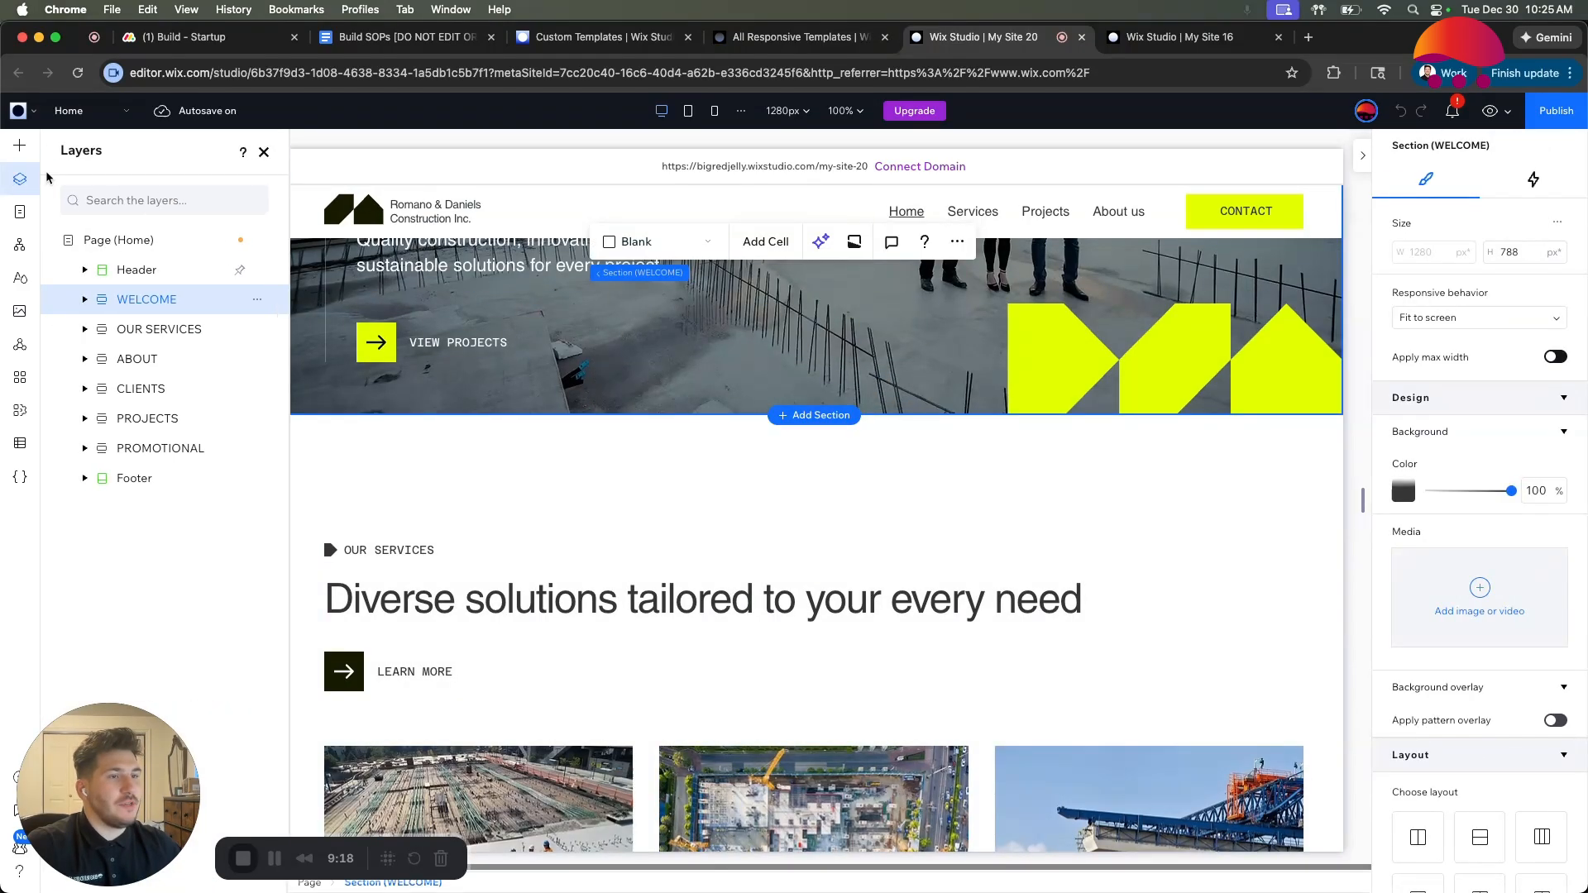
Copy the OUR SERVICES section of My Site 20's home page.
click(140, 335)
click(257, 329)
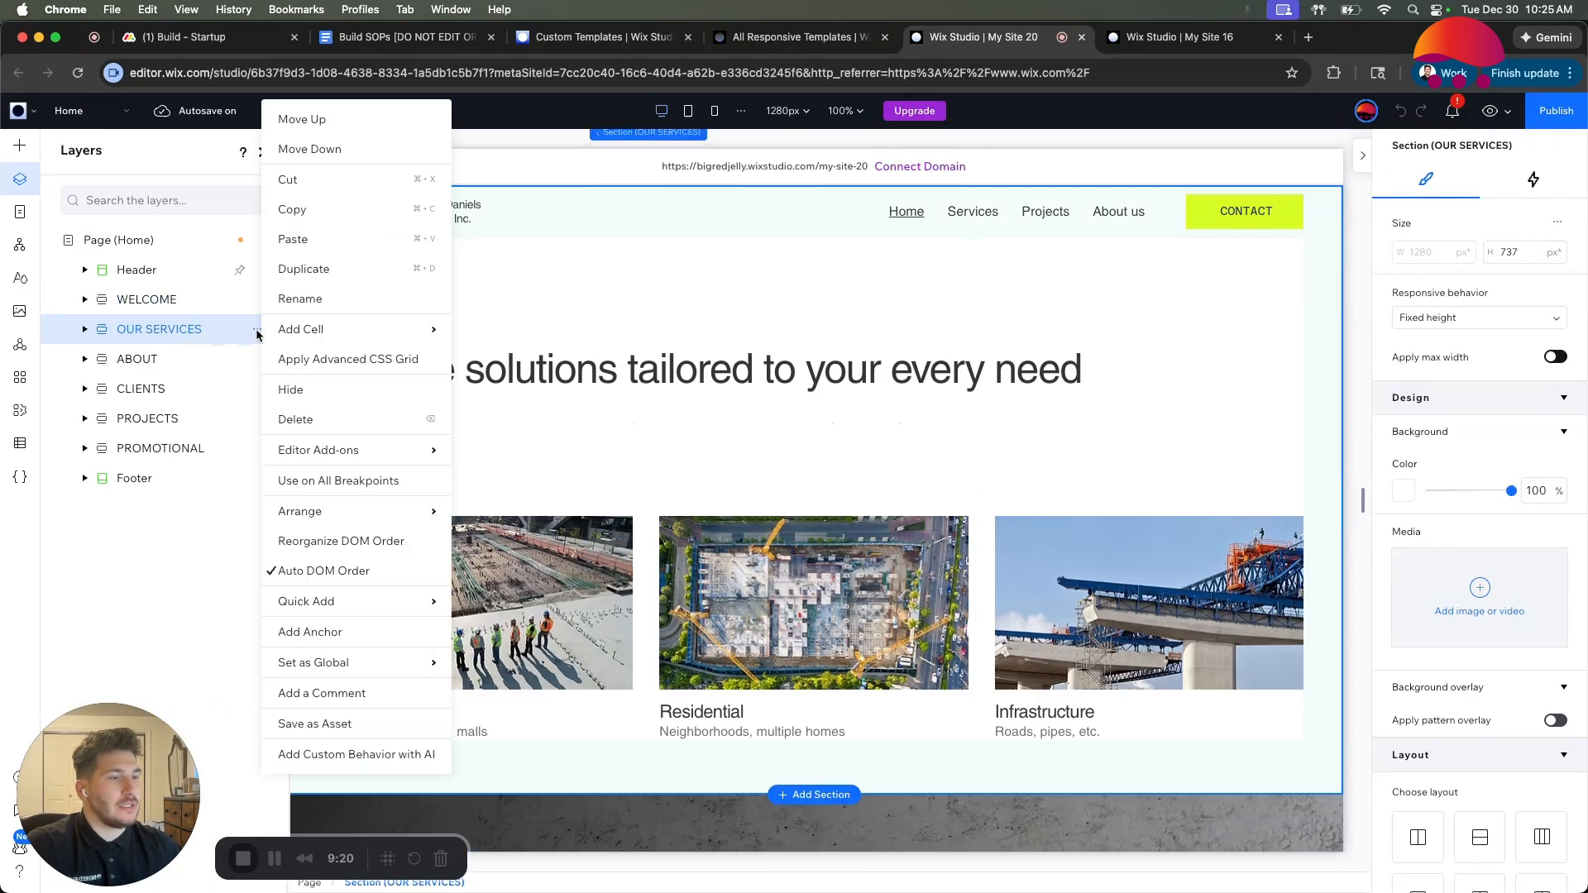
click(292, 210)
Switch to My Site 16, add a blank section above the home page's footer, and paste the copied OUR SERVICES section.
click(782, 38)
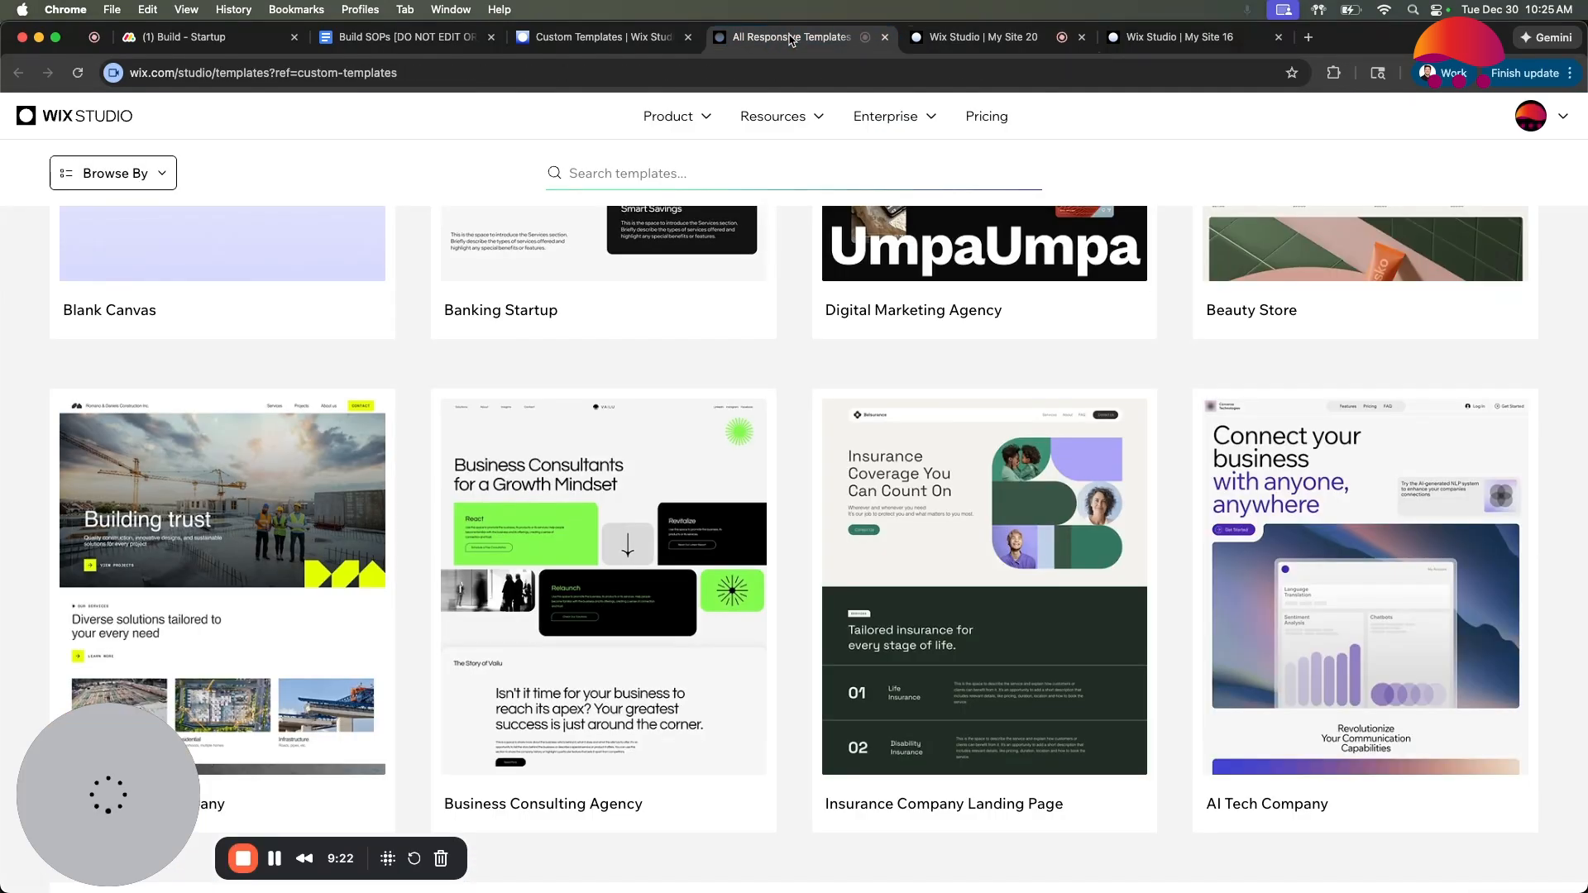
click(1191, 35)
scroll(919, 331, down, 5)
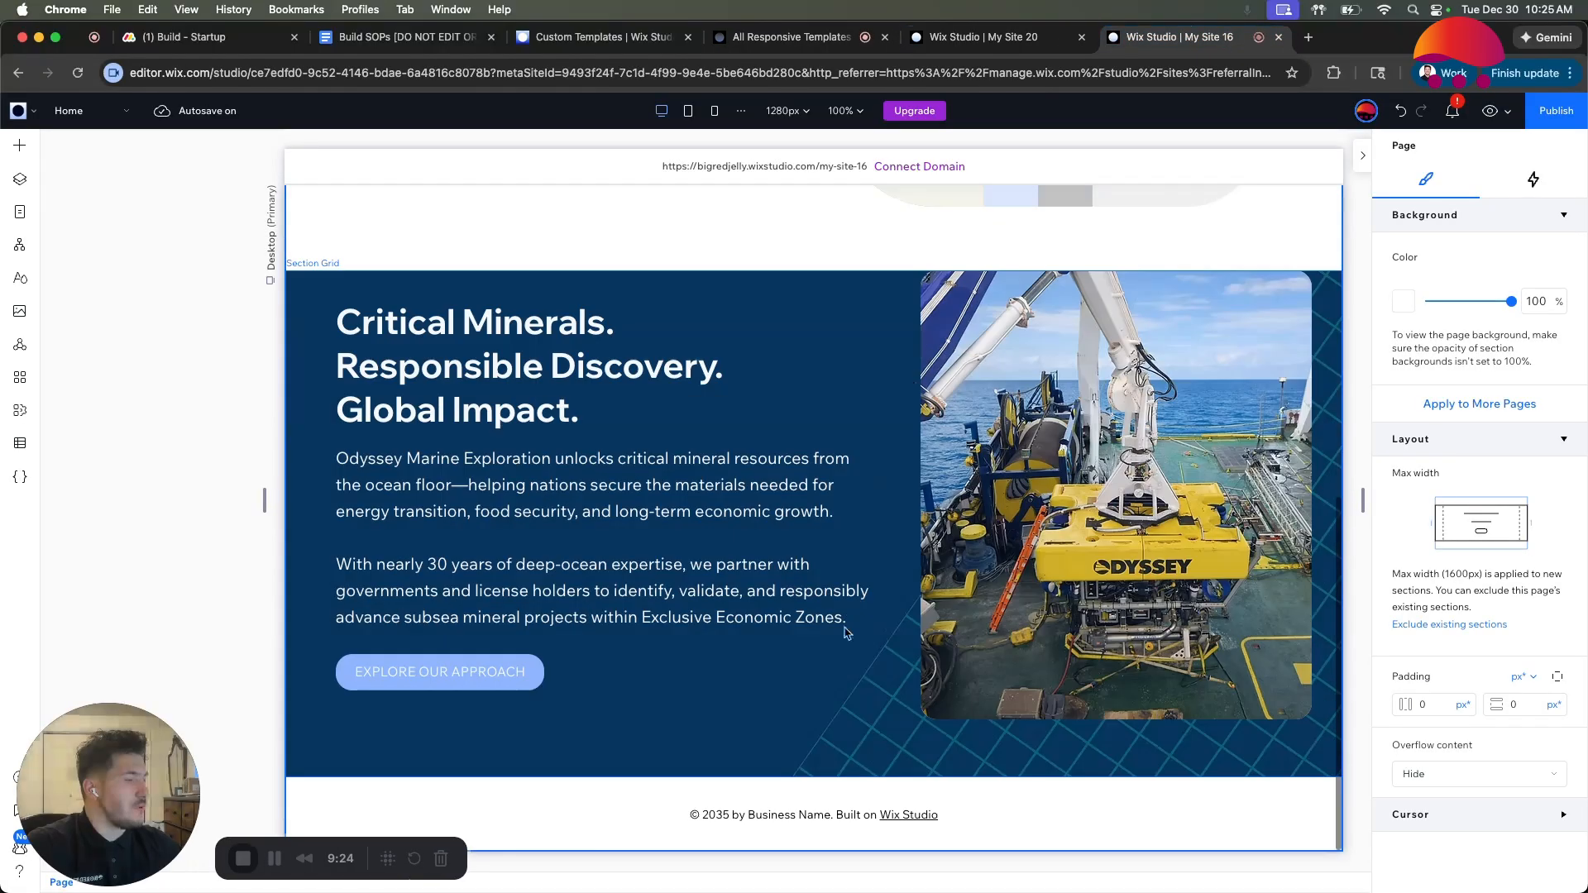
click(802, 782)
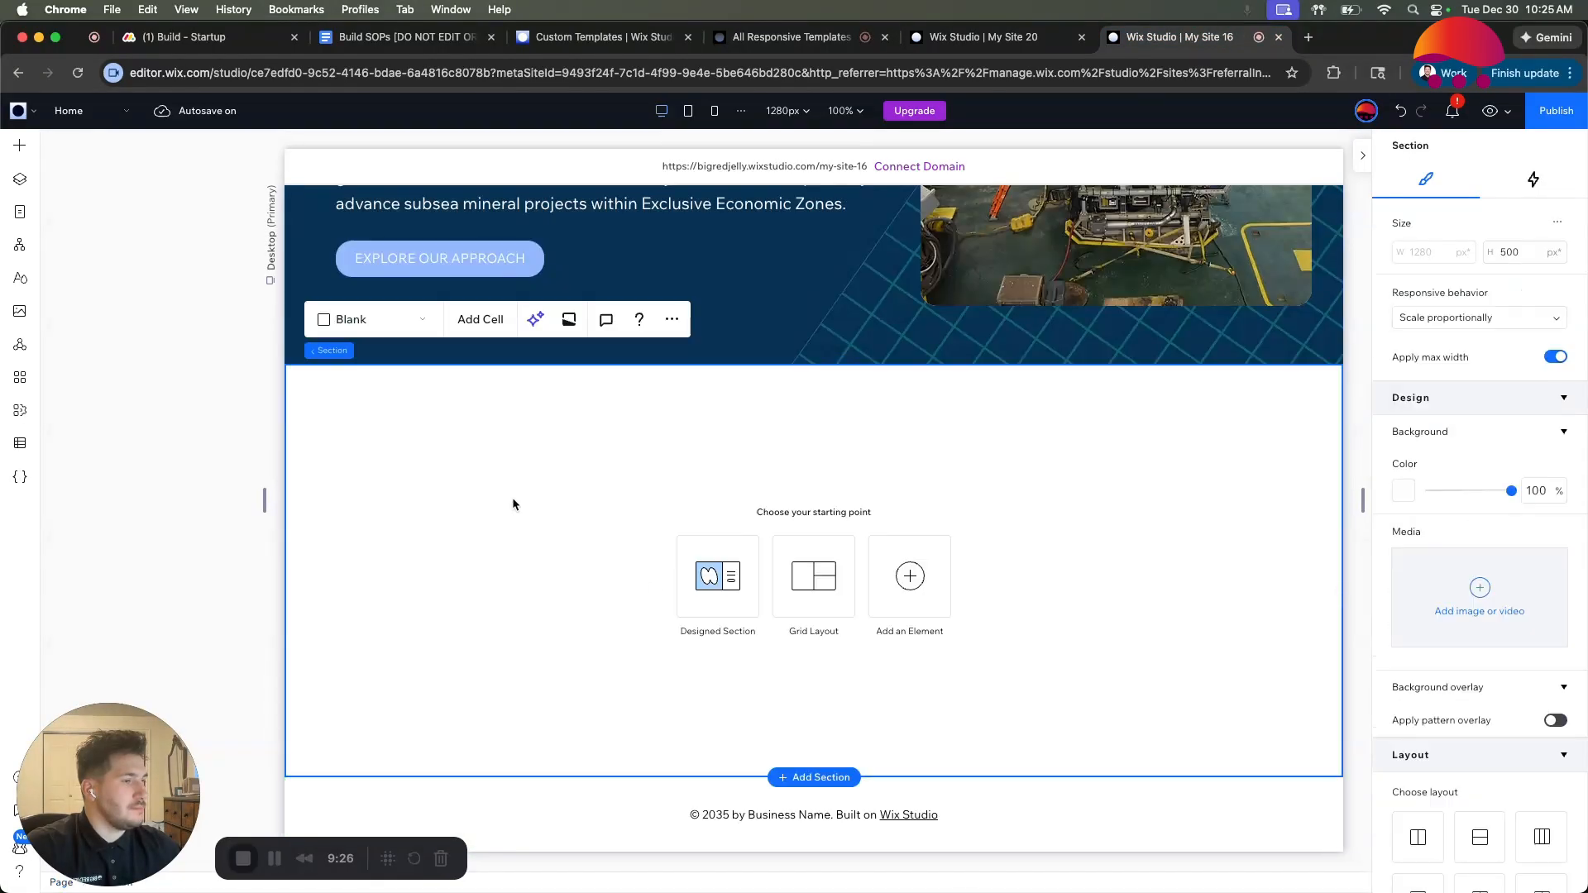
right_click(513, 498)
click(611, 271)
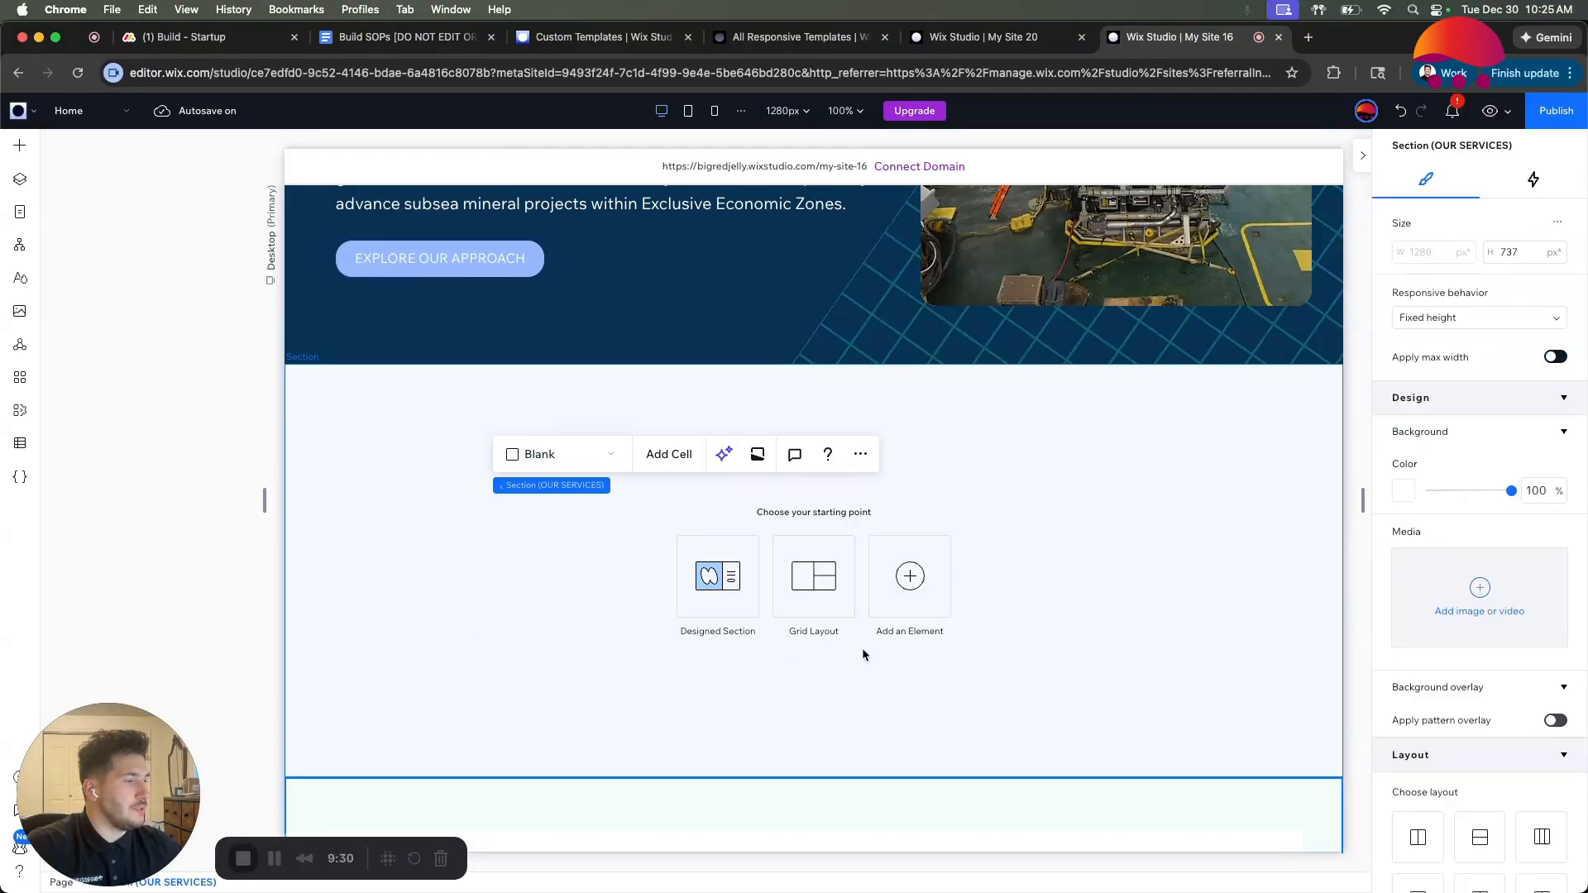
Delete the empty section between the Critical Minerals section and the pasted OUR SERVICES section.
scroll(1149, 482, down, 6)
scroll(1067, 532, up, 10)
scroll(1150, 778, down, 6)
click(1095, 419)
right_click(1097, 419)
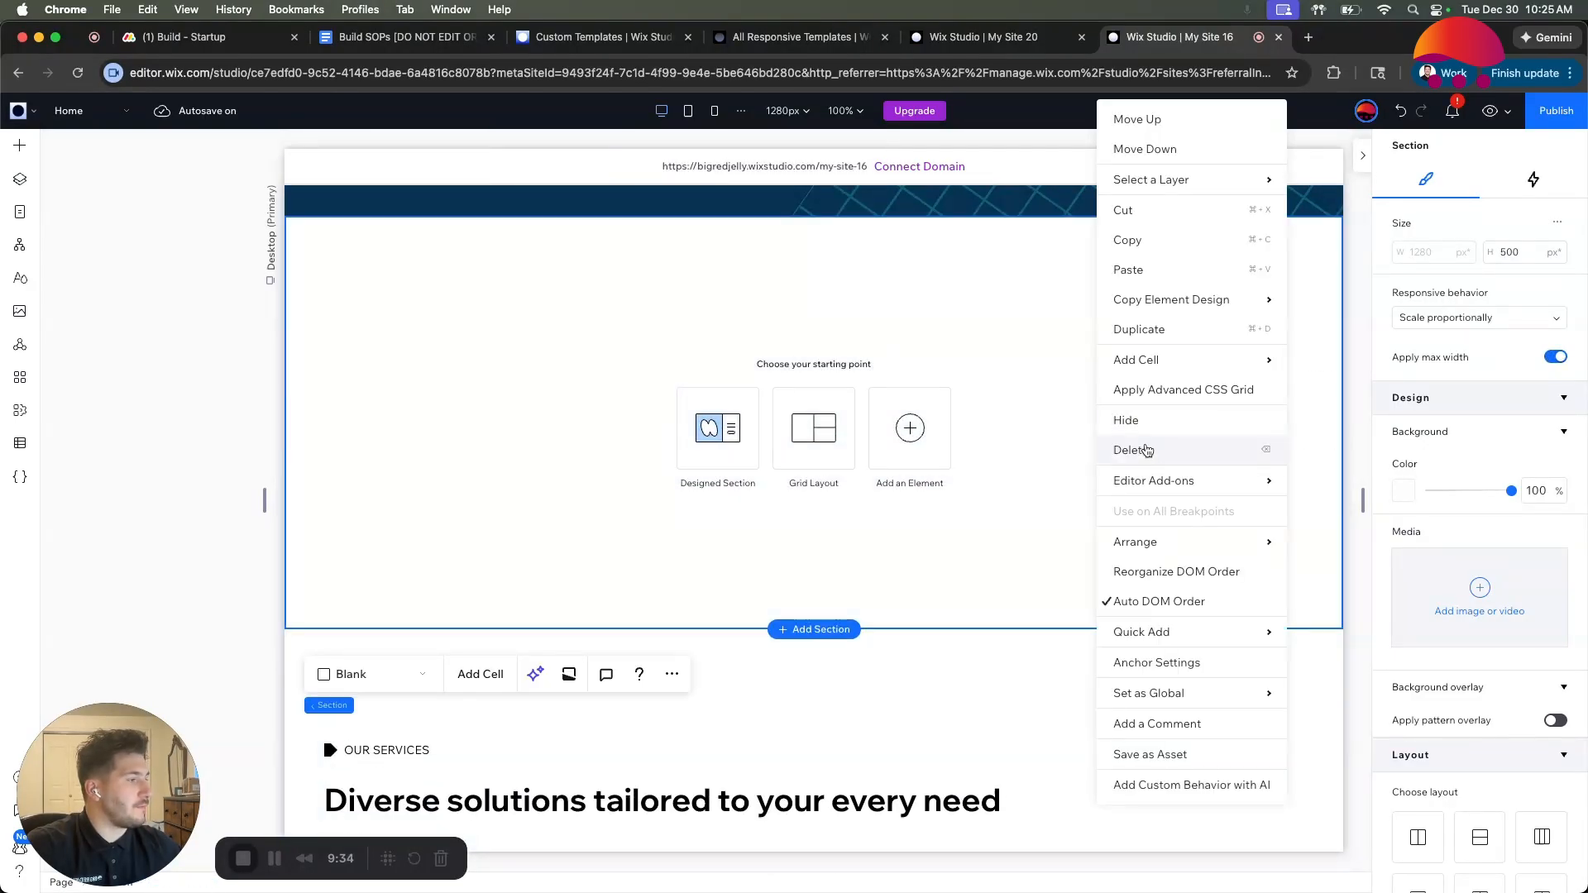
click(1147, 450)
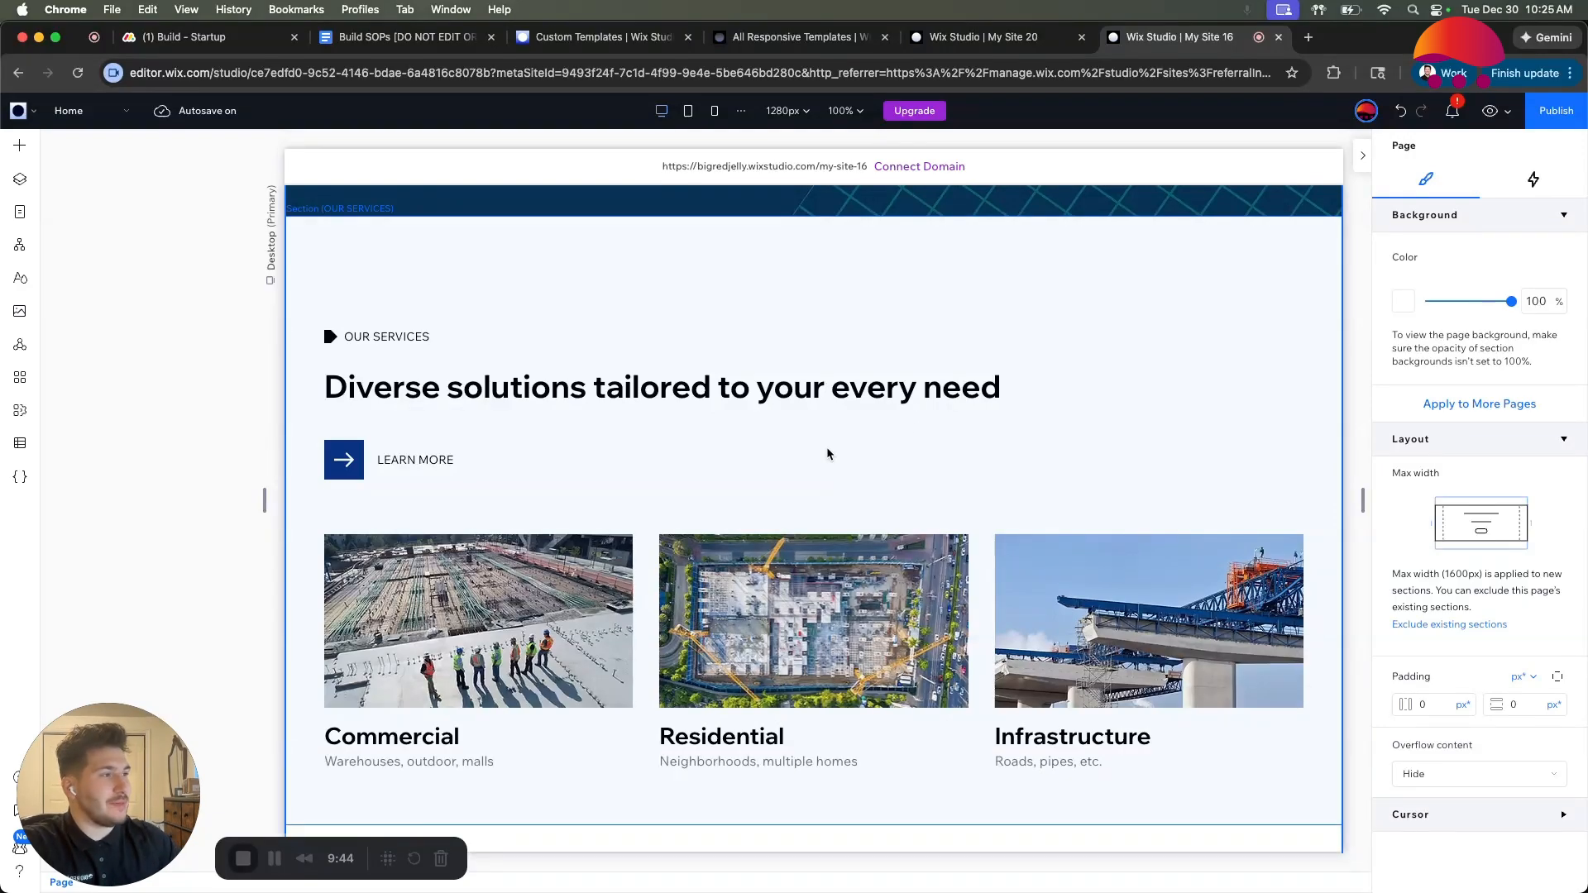
Review the pasted OUR SERVICES section's styling alongside the home page's other sections, from the footer up to the hero.
scroll(630, 421, up, 8)
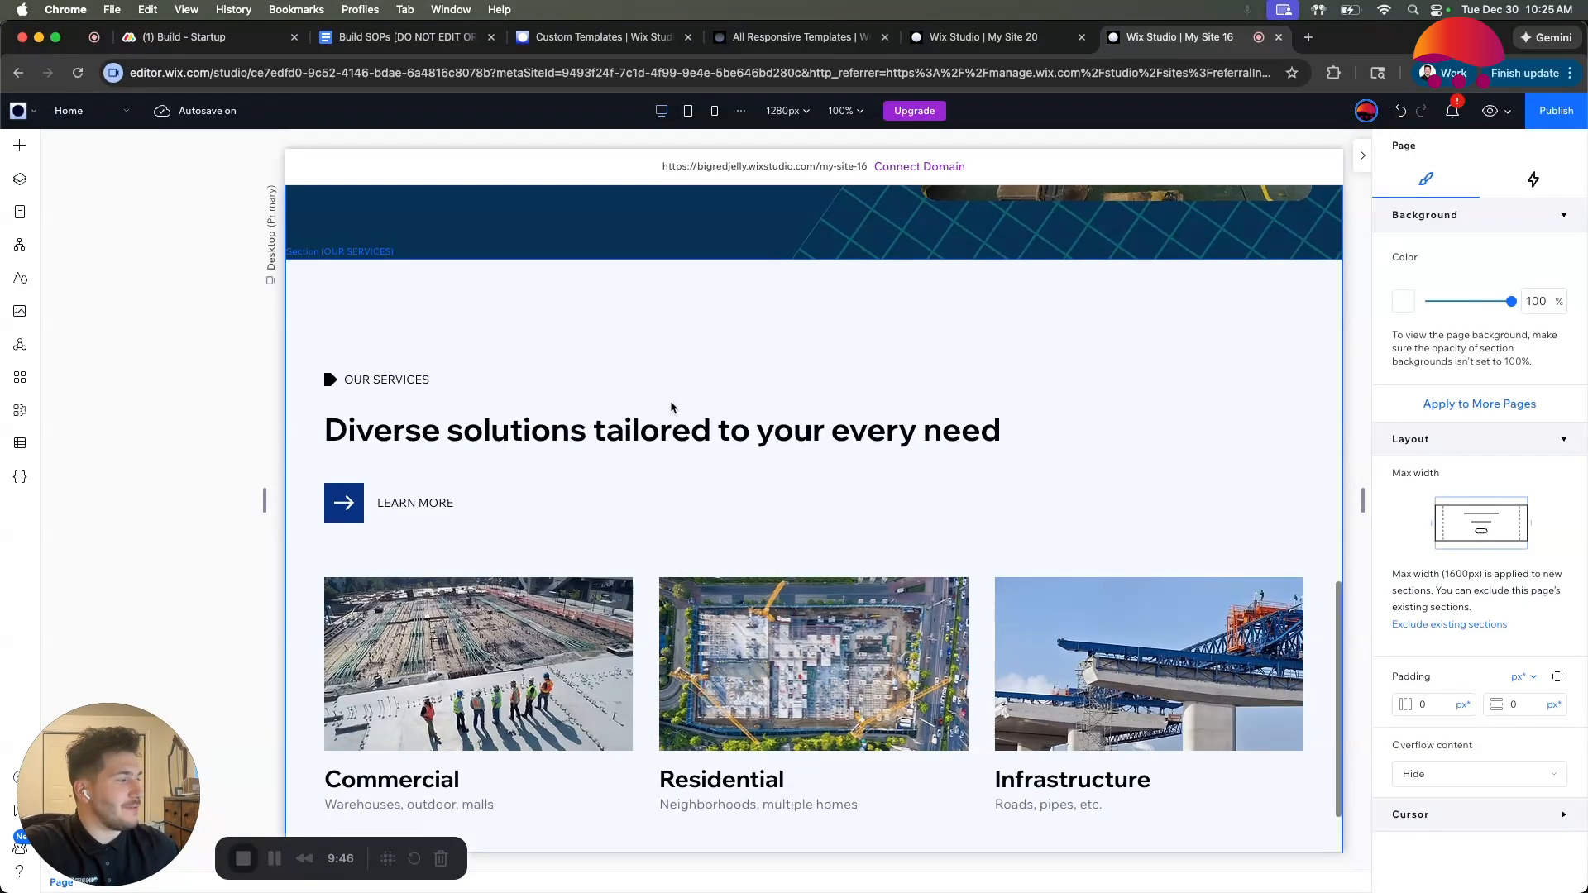
scroll(695, 424, down, 5)
scroll(629, 447, down, 2)
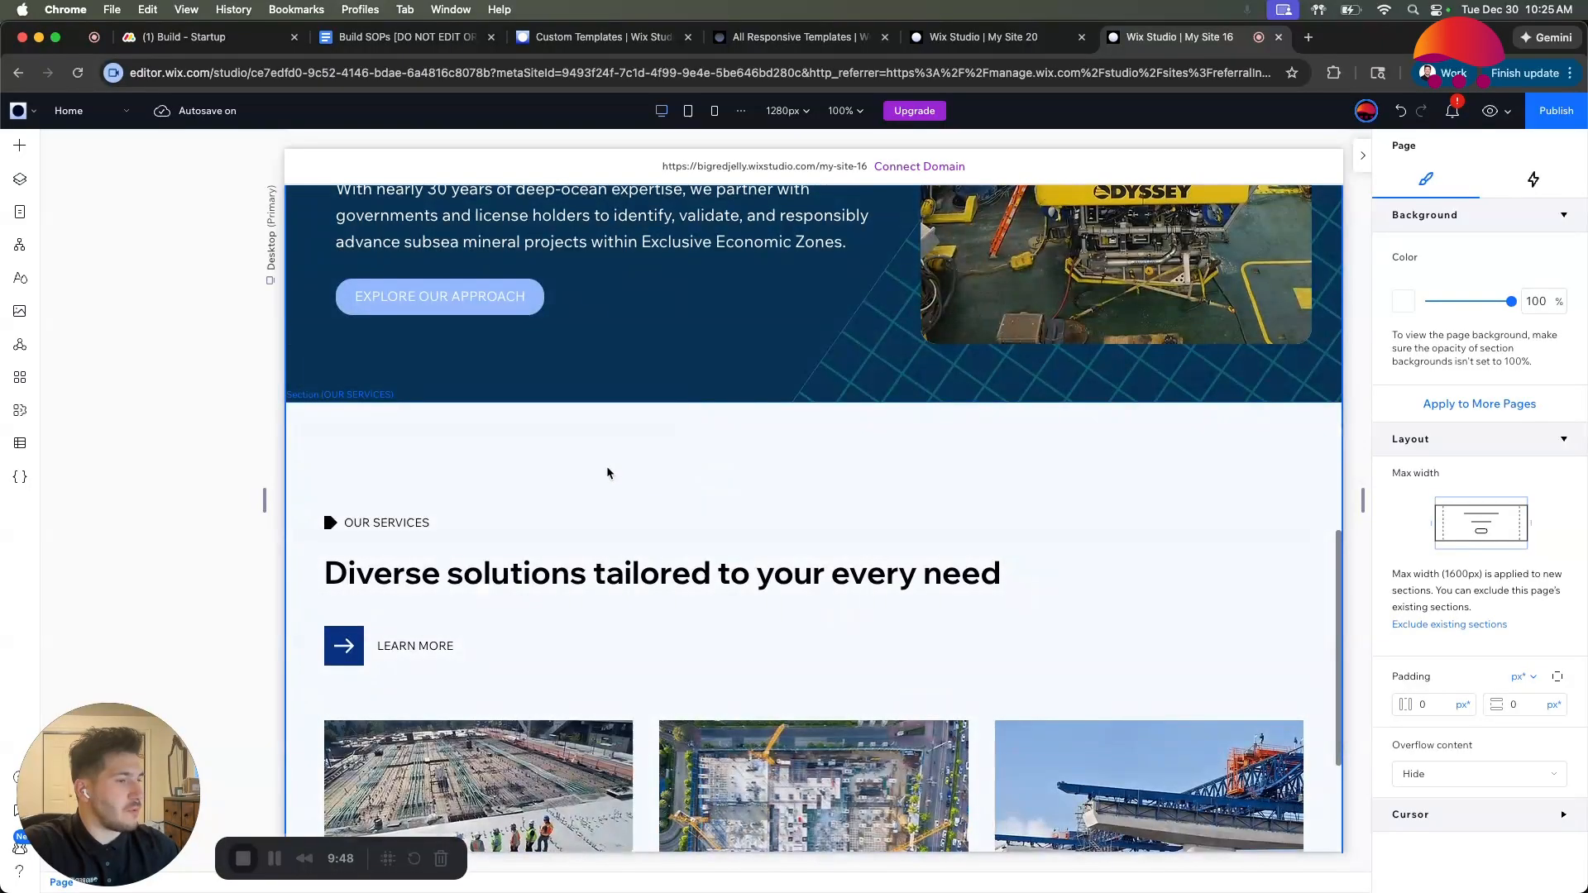
scroll(596, 488, down, 4)
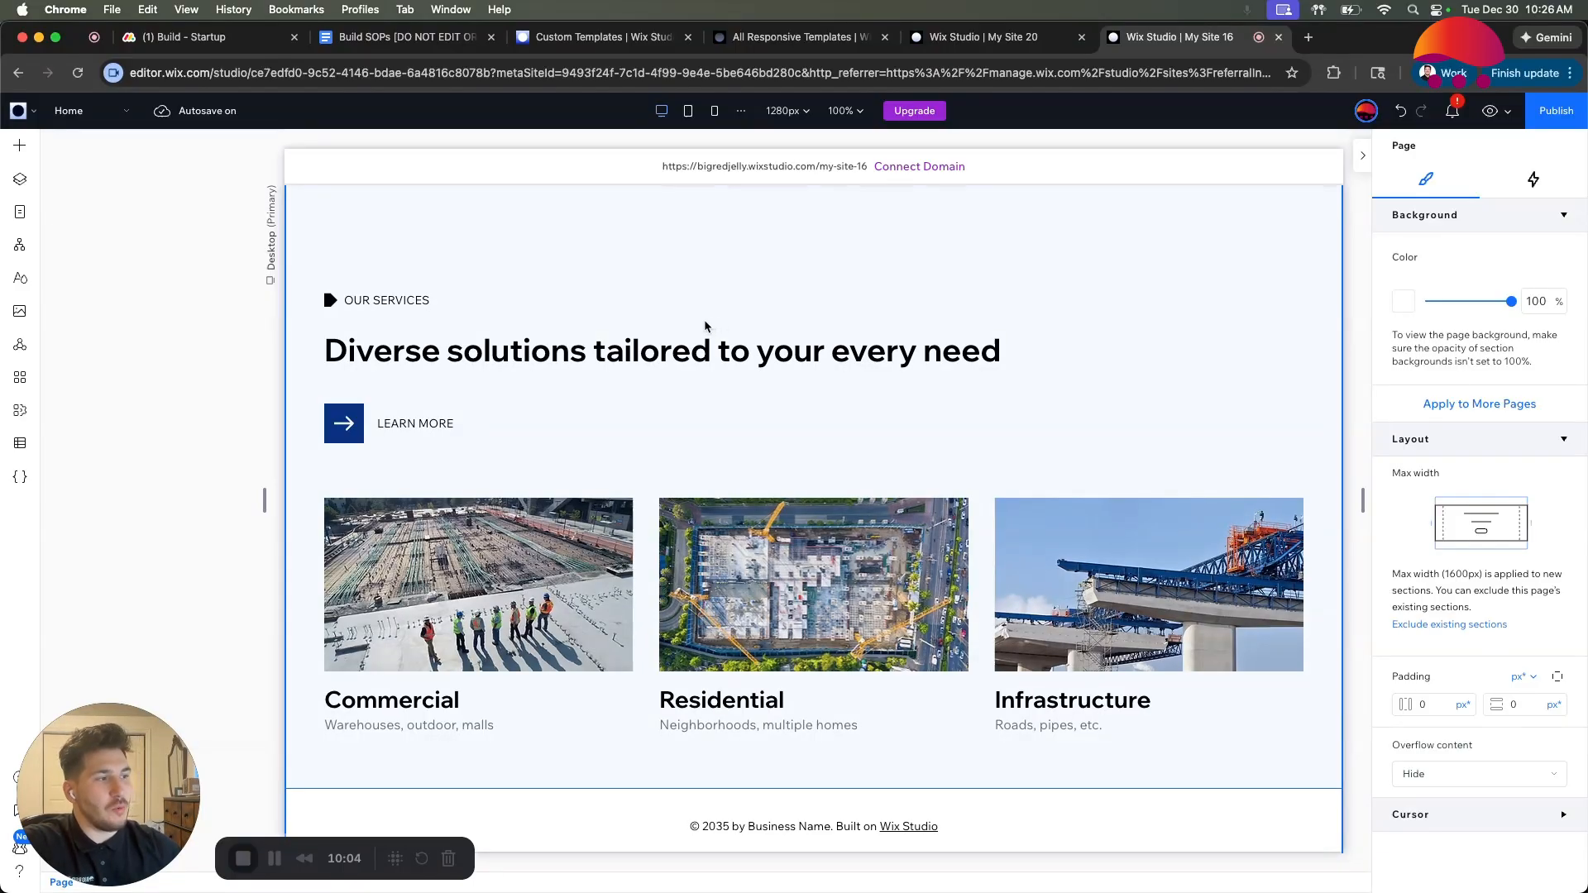
scroll(704, 325, up, 15)
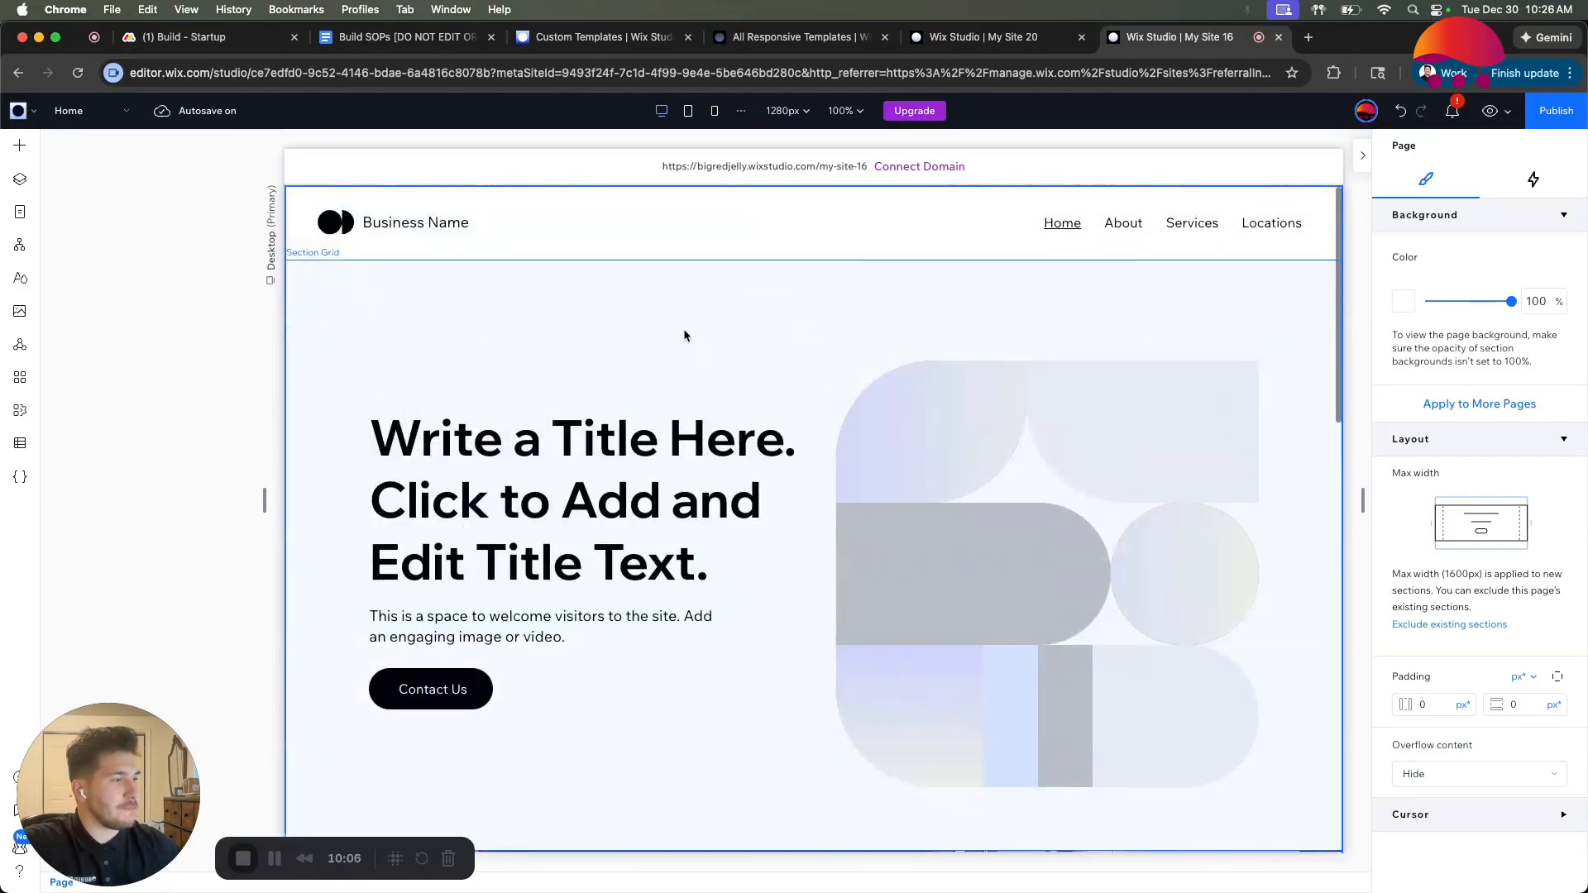